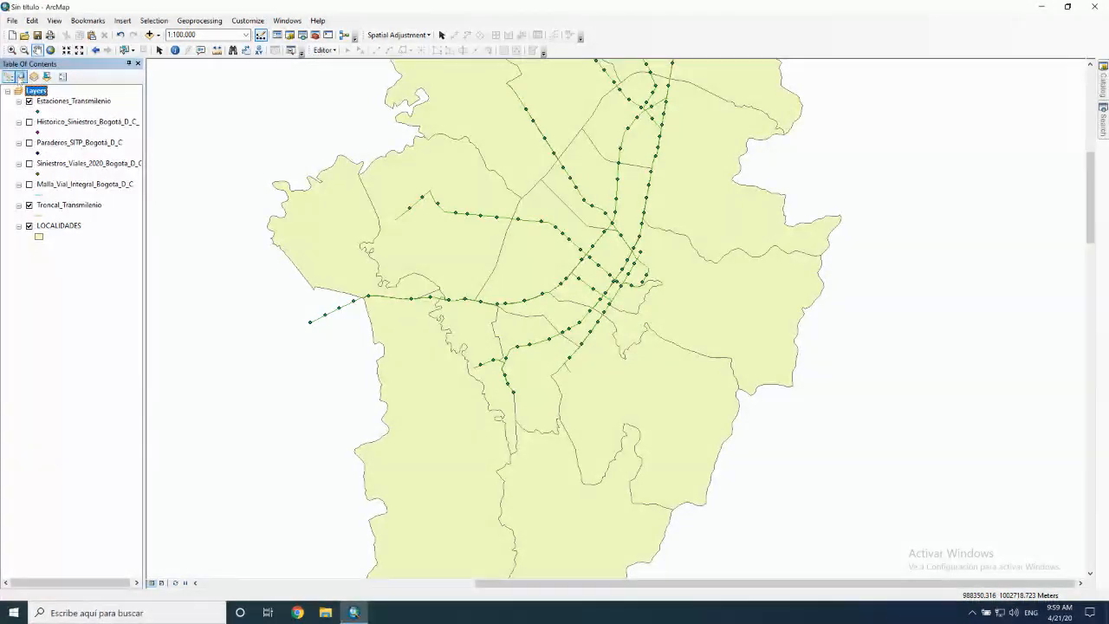
- Enlarge the point symbol of the Estaciones_Transmilenio layer
click(30, 102)
click(29, 101)
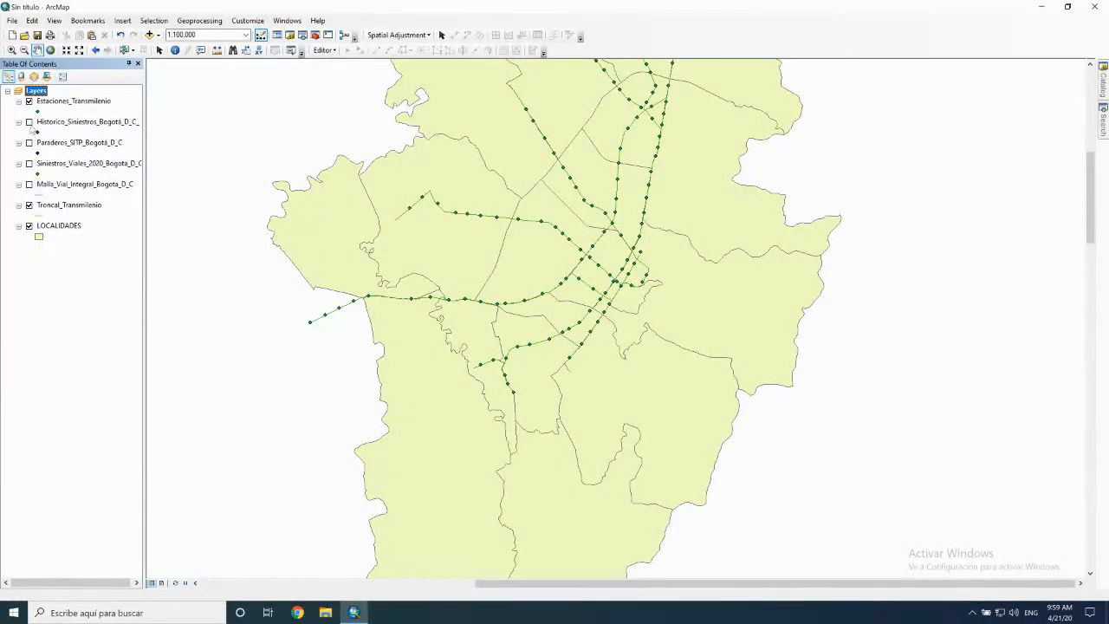
double_click(38, 111)
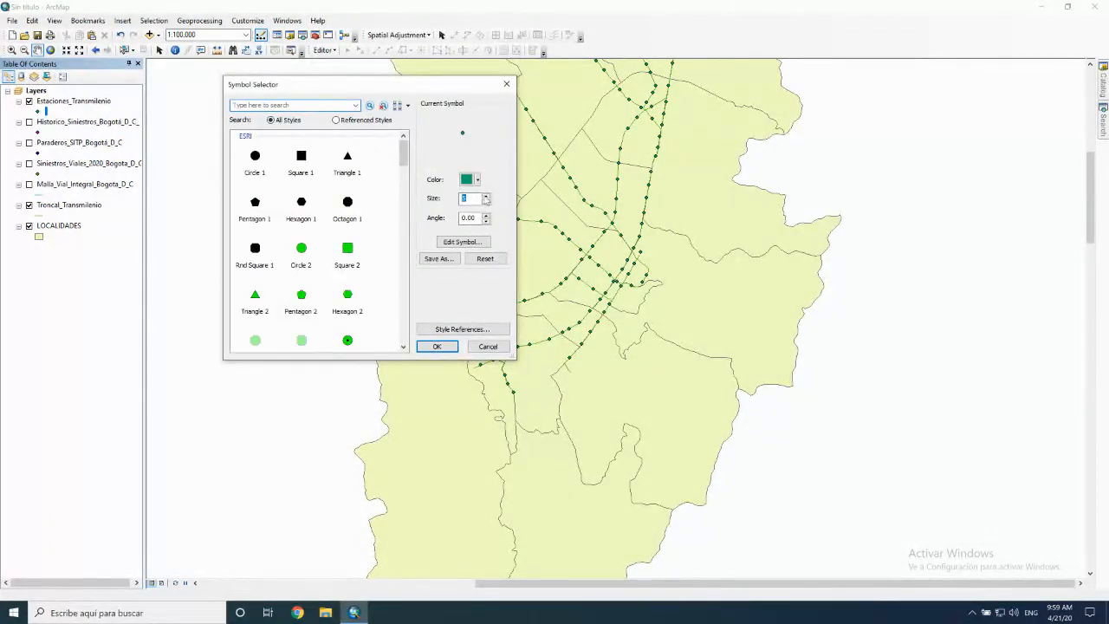
click(437, 345)
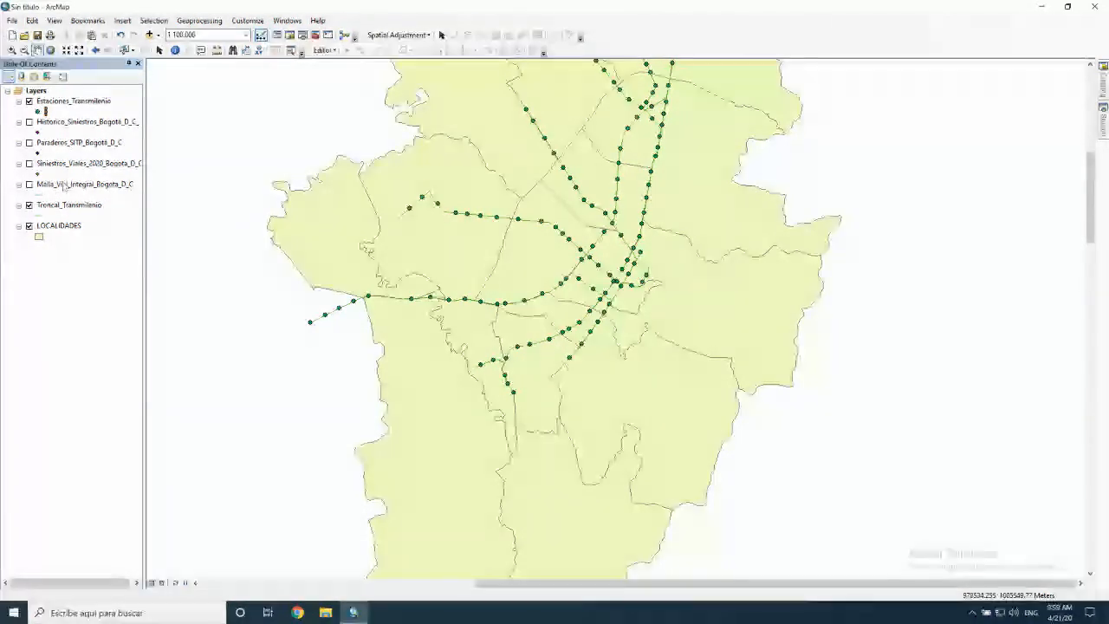
- Examine the fields across the attribute table of the Historico_Siniestros_Bogotá_D_C_ layer, from the identifiers to PK_CALZADA, and close the table
right_click(89, 102)
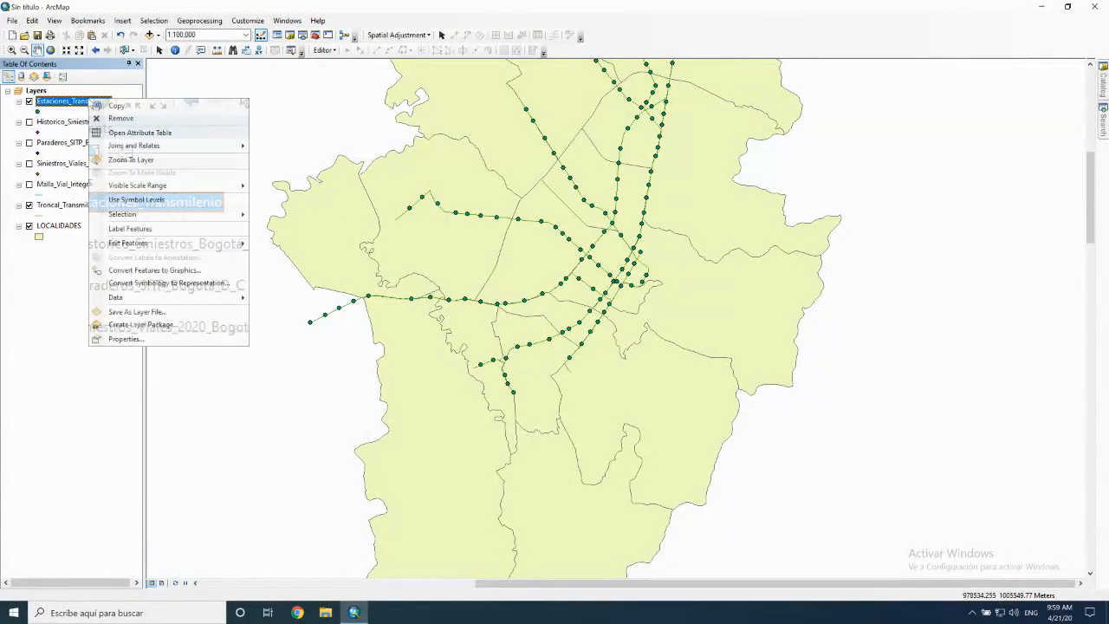
click(63, 124)
right_click(68, 122)
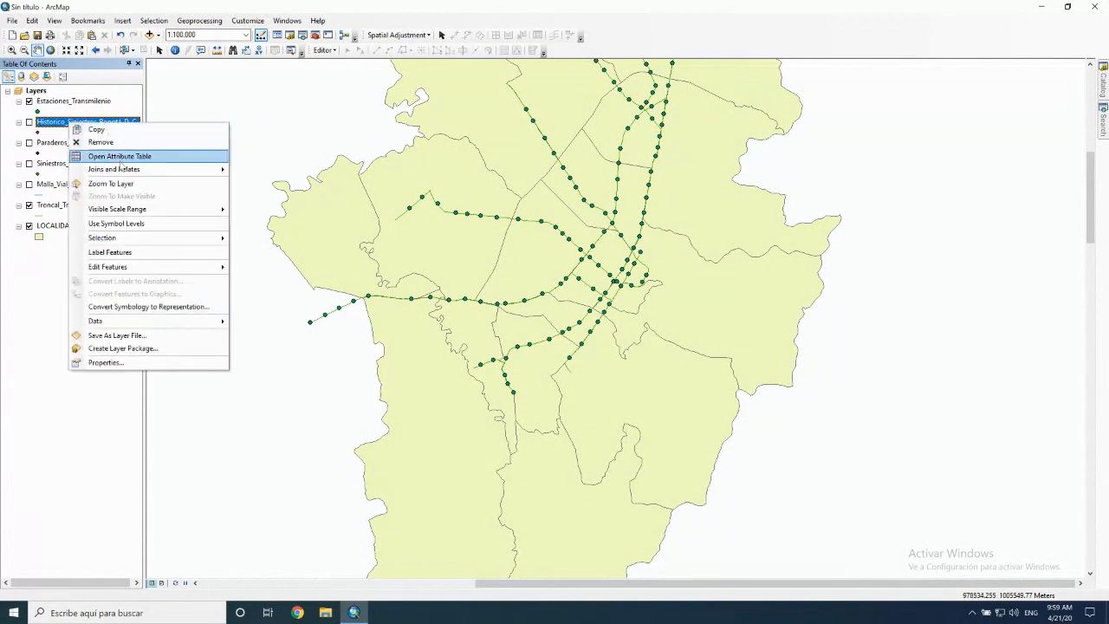
click(119, 156)
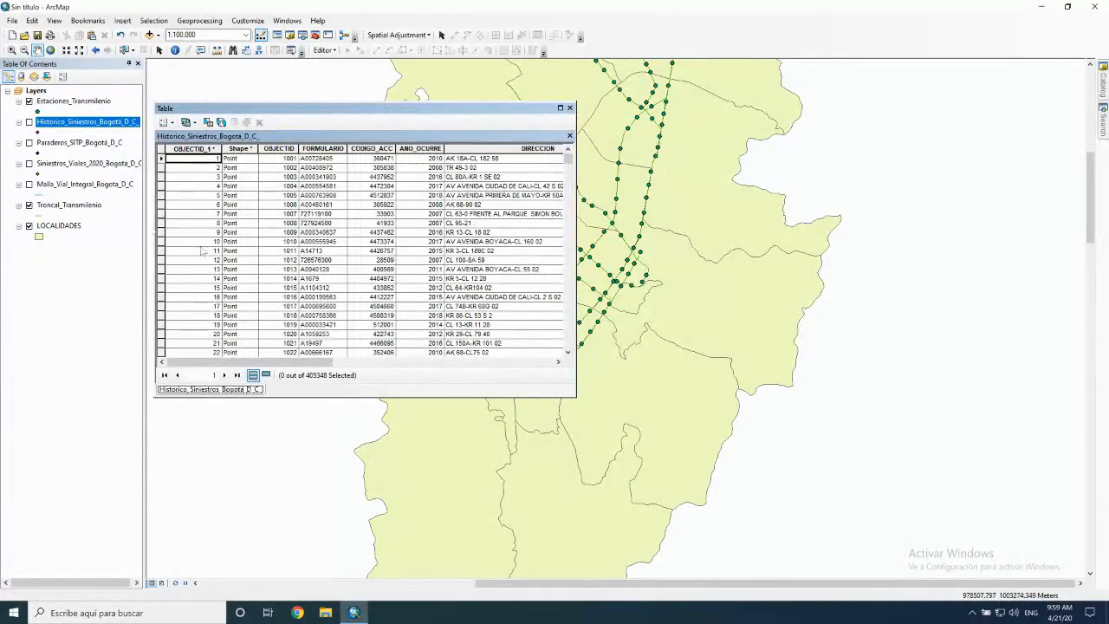
mouse_move(305, 363)
mouse_down()
mouse_move(395, 363)
mouse_move(300, 363)
mouse_up()
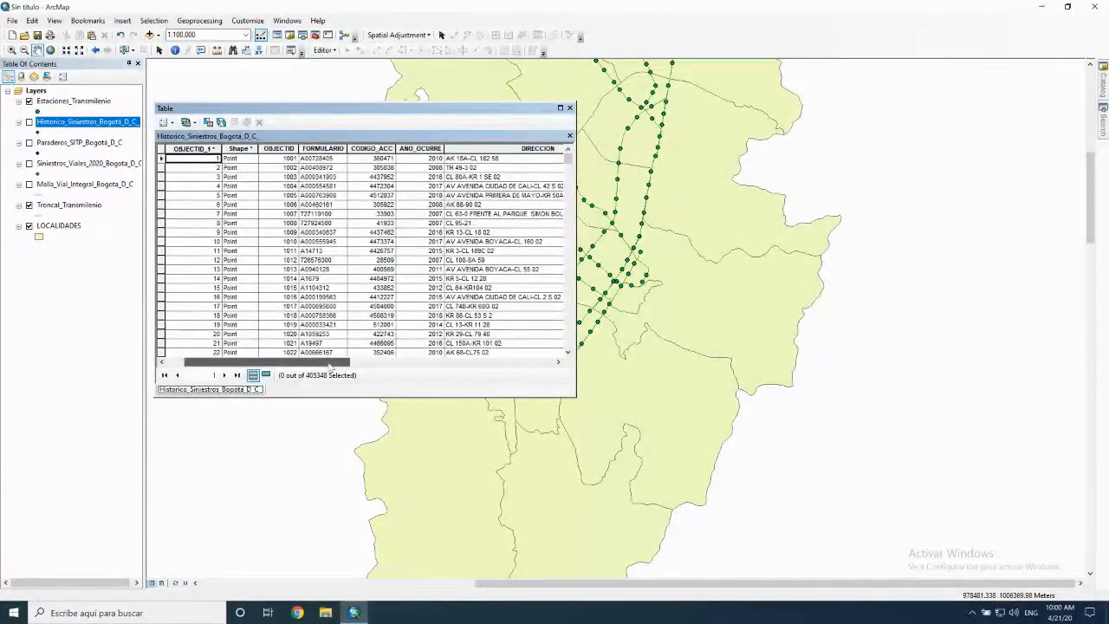
drag(330, 365, 339, 364)
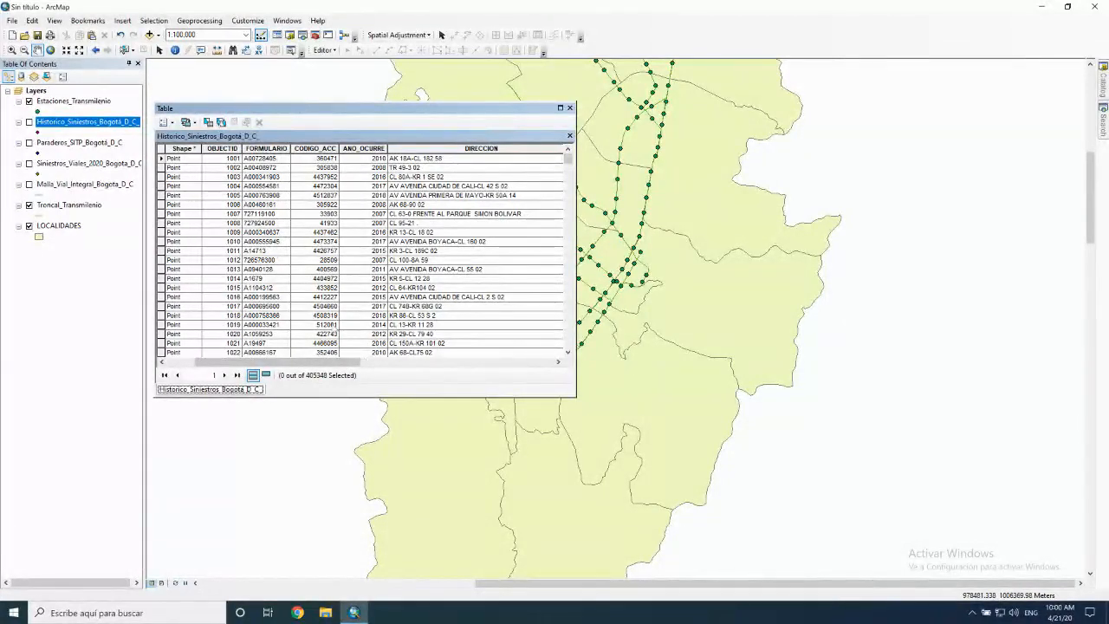
drag(336, 363, 447, 363)
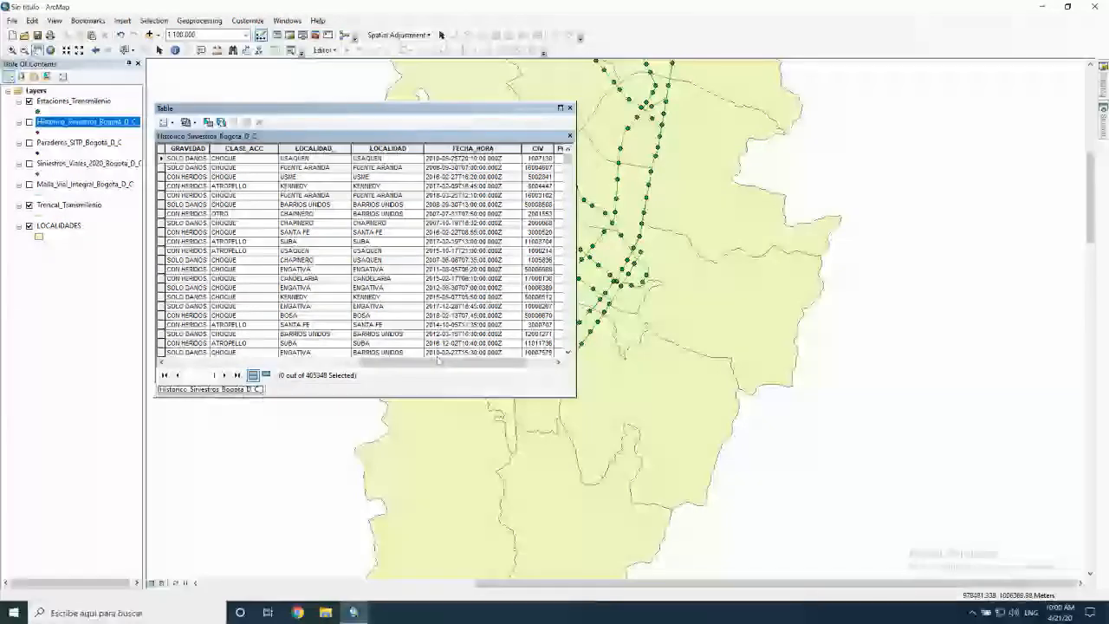
drag(438, 360, 506, 368)
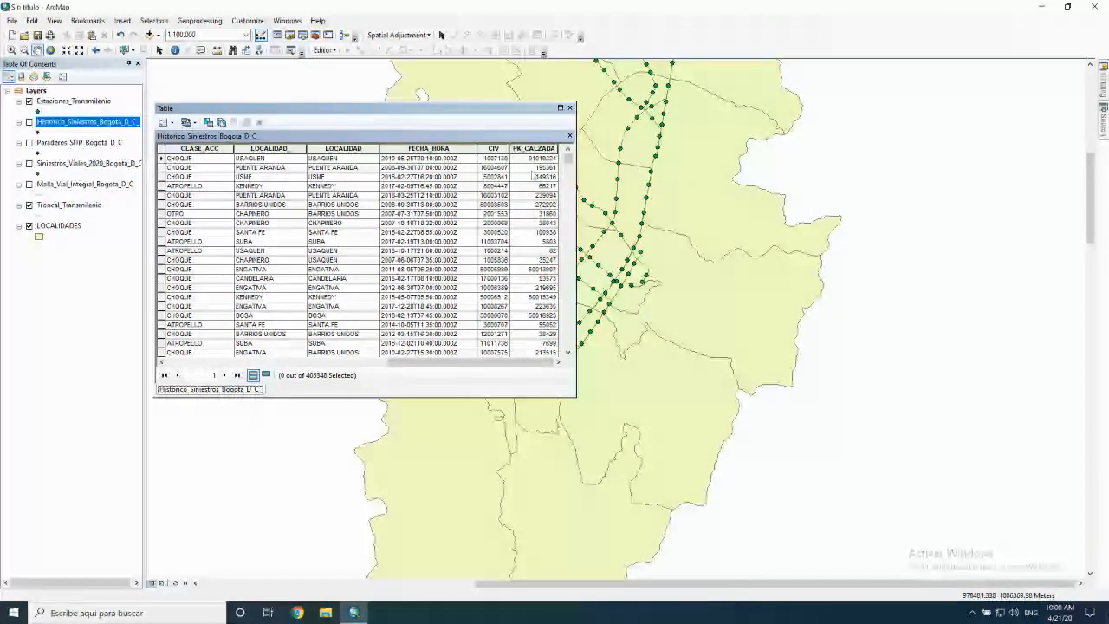
click(570, 107)
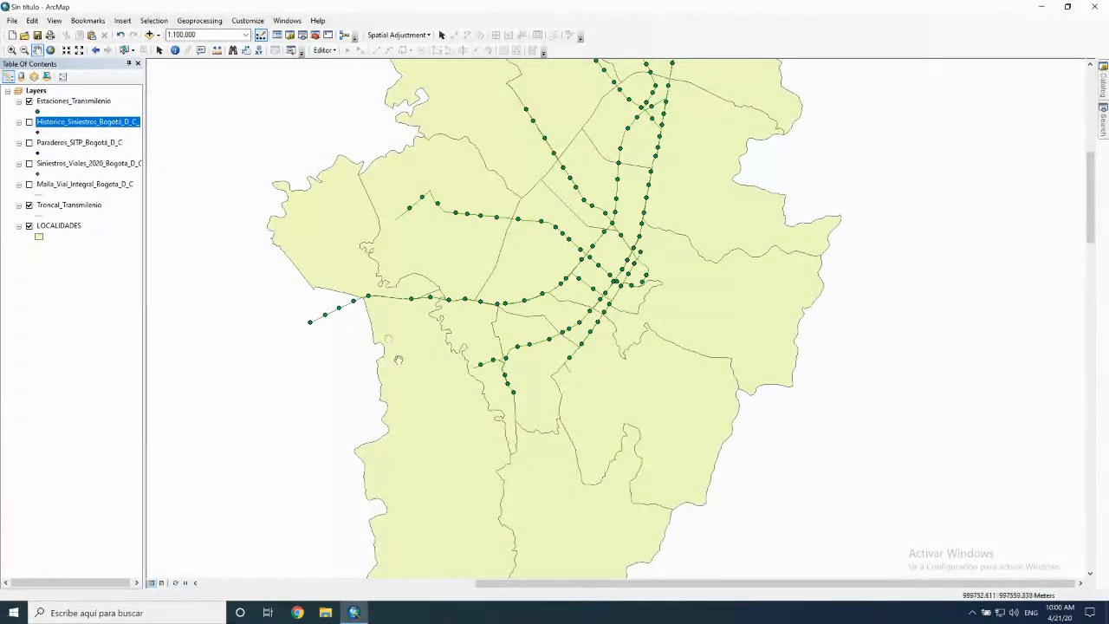
- Review the Select By Attributes methods and WHERE clause area for the Historico_Siniestros_Bogotá_D_C_ table, closing both without making a selection
click(110, 129)
click(109, 123)
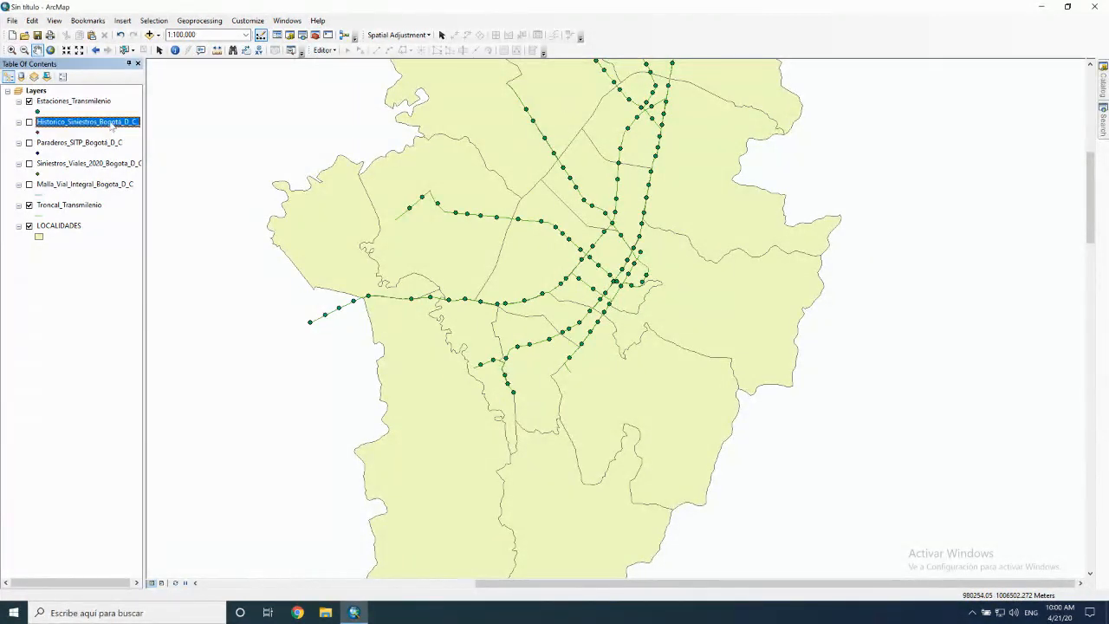
right_click(128, 127)
click(147, 155)
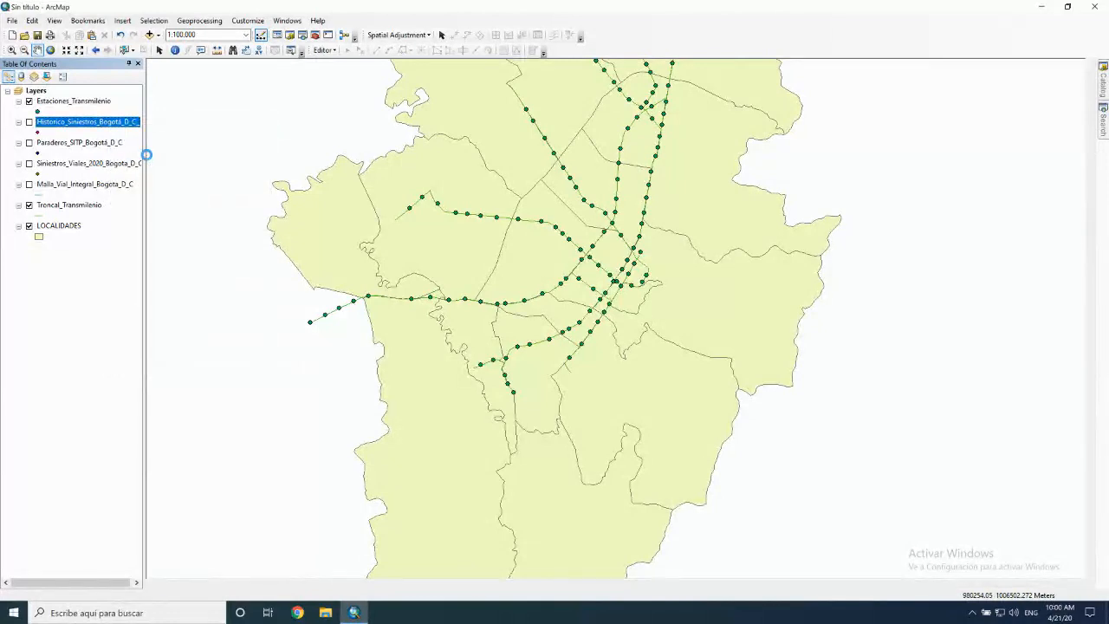
right_click(111, 126)
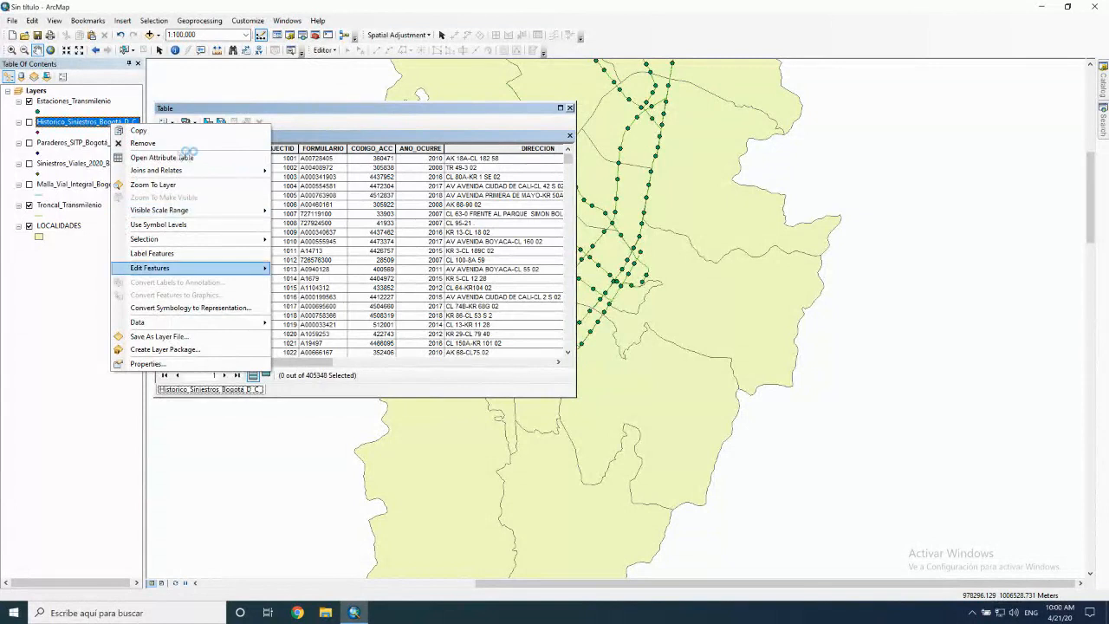
click(393, 110)
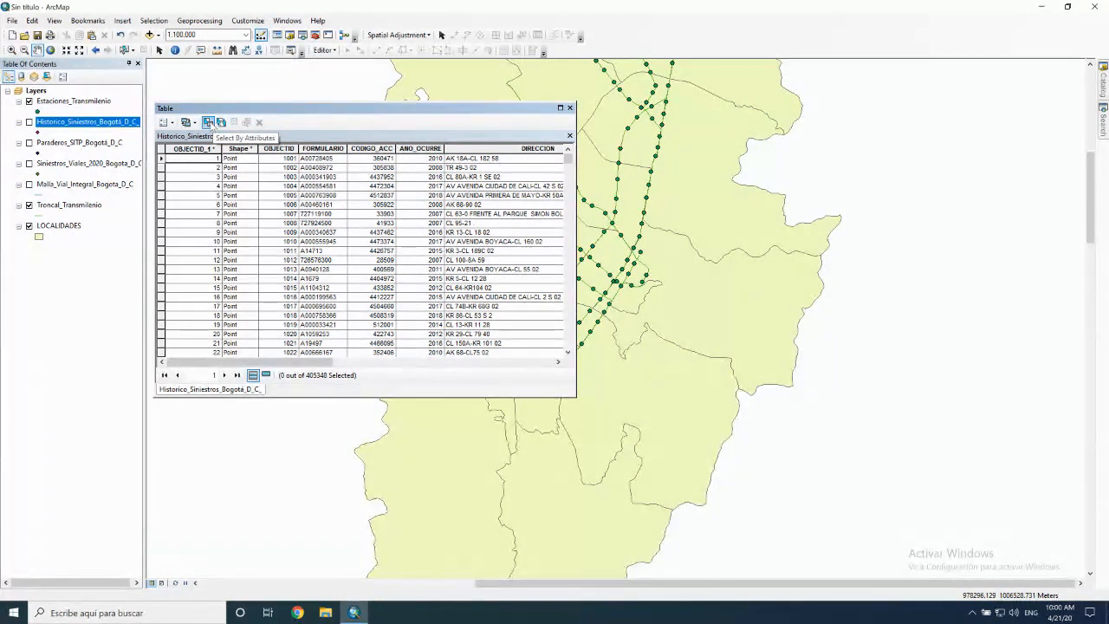
click(208, 122)
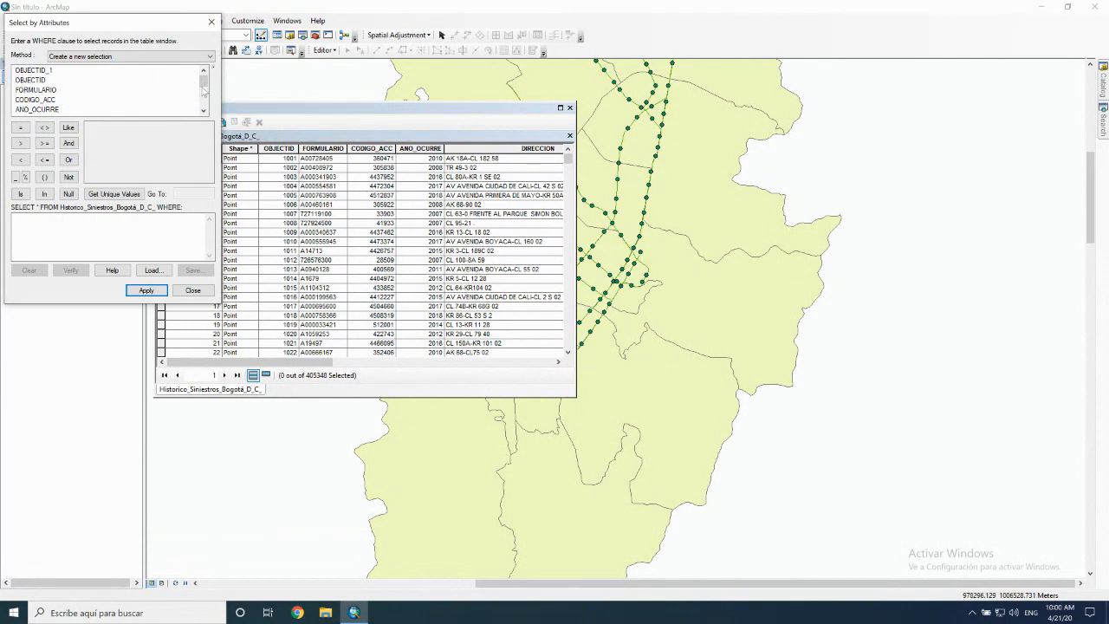
click(136, 57)
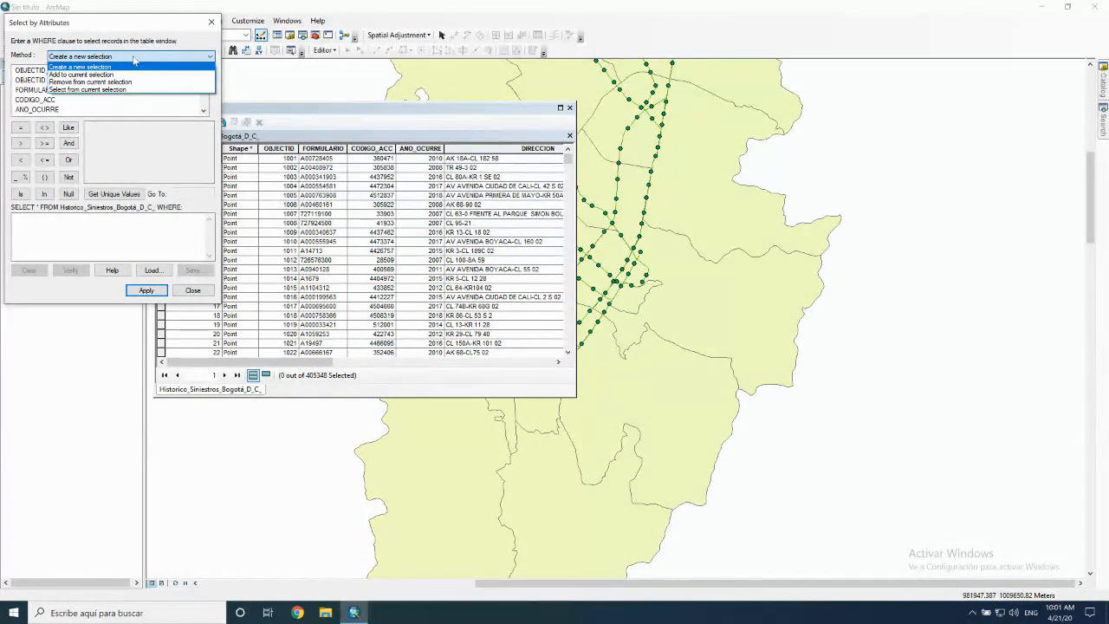
click(56, 225)
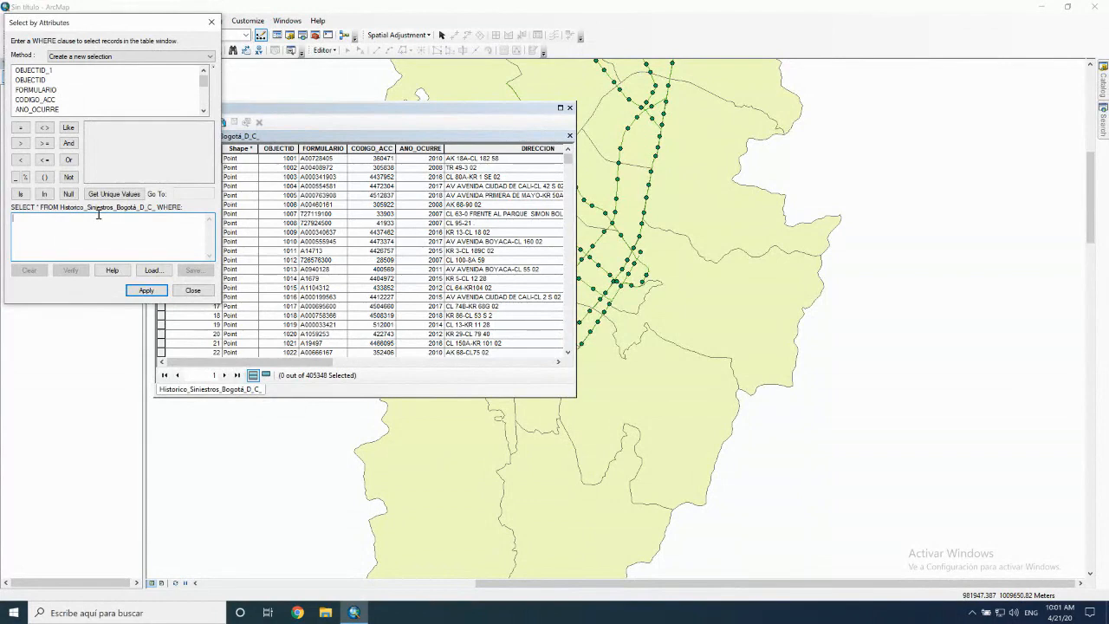
click(192, 290)
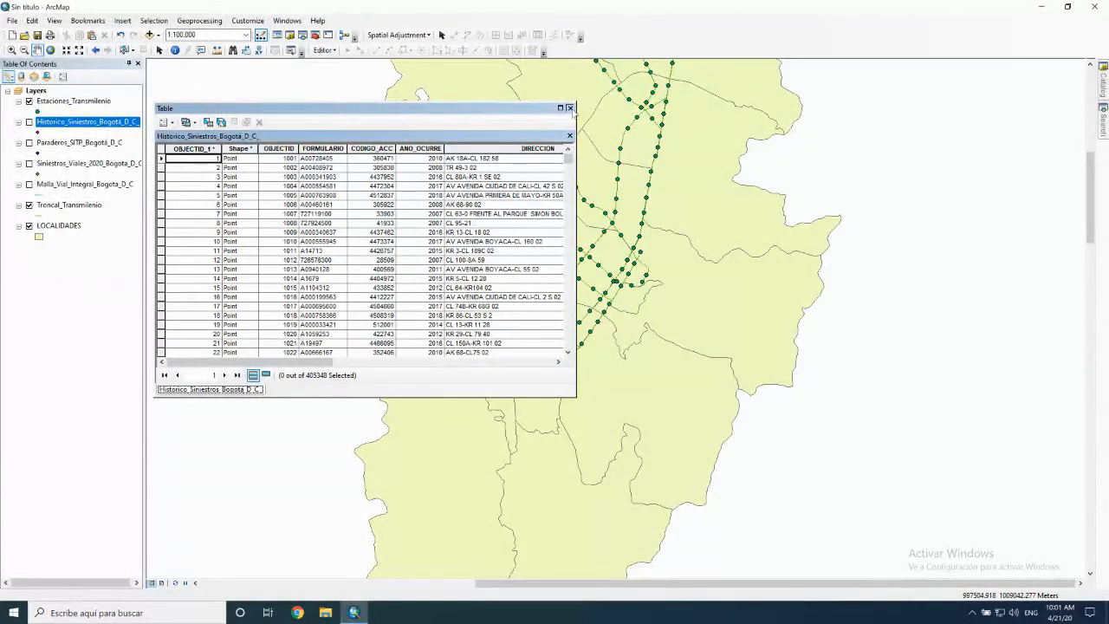
click(569, 107)
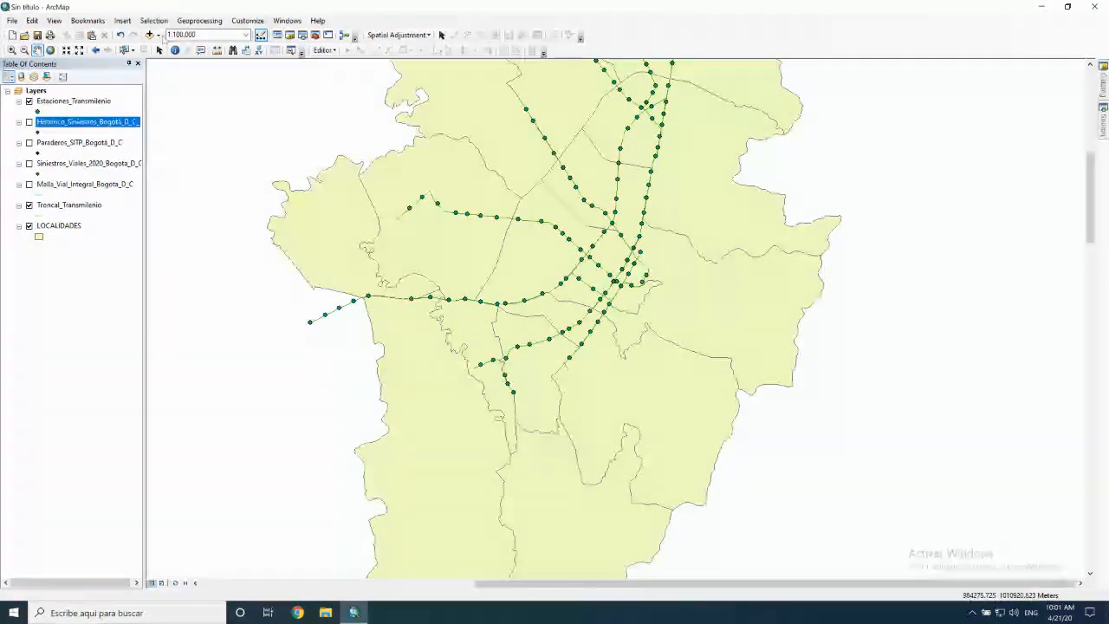
- Review the Select By Location options for target layers, source layer and spatial selection method, and close them without selecting anything
click(153, 20)
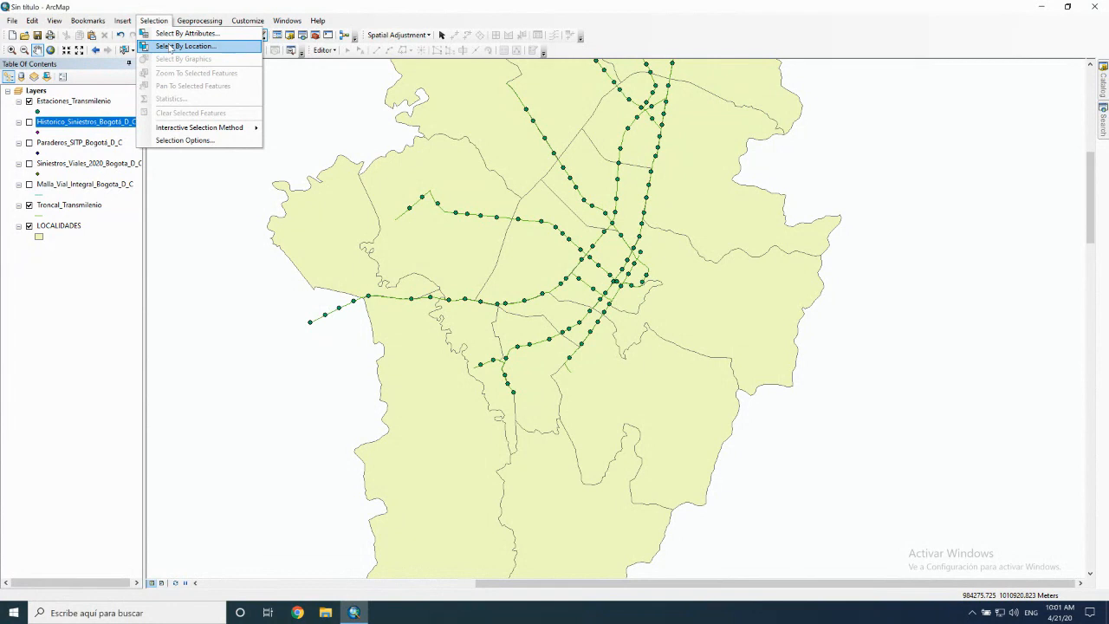
click(171, 48)
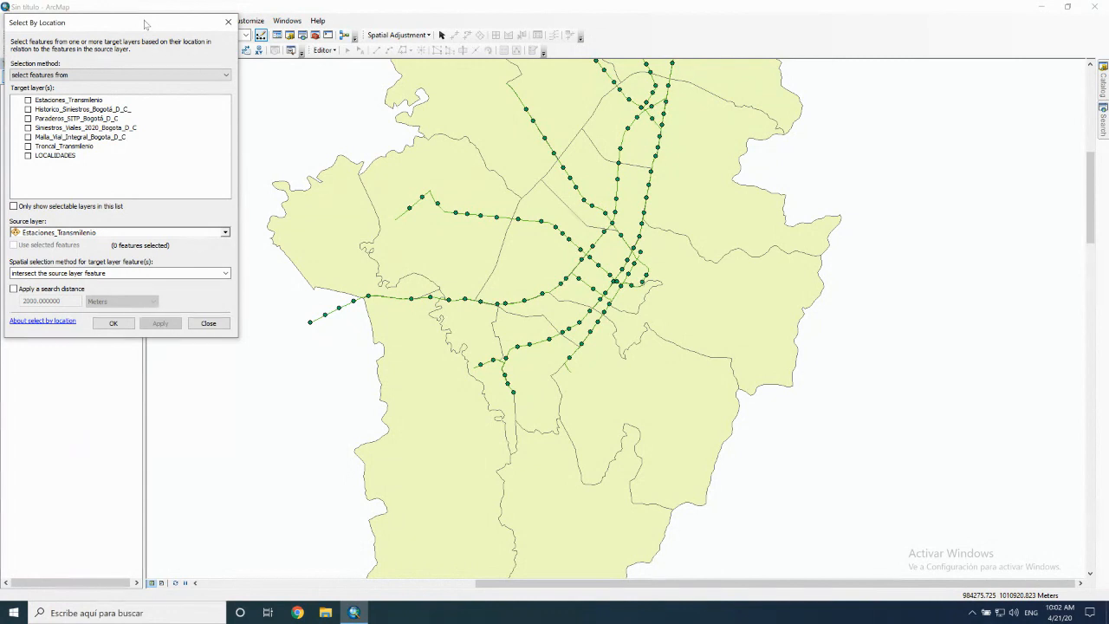
drag(145, 23, 293, 72)
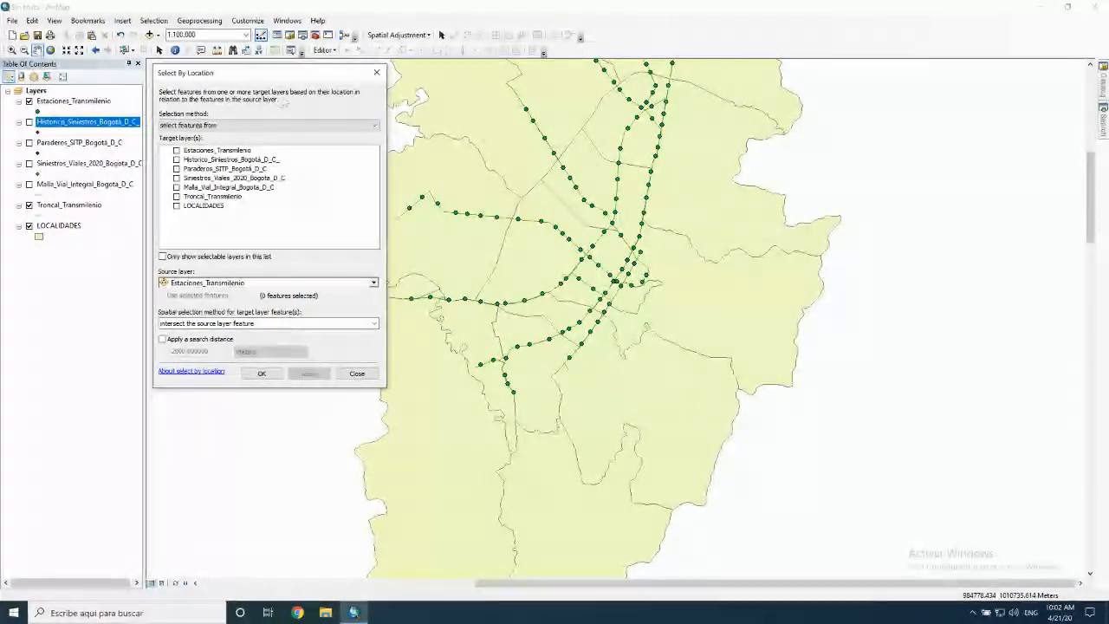
click(376, 72)
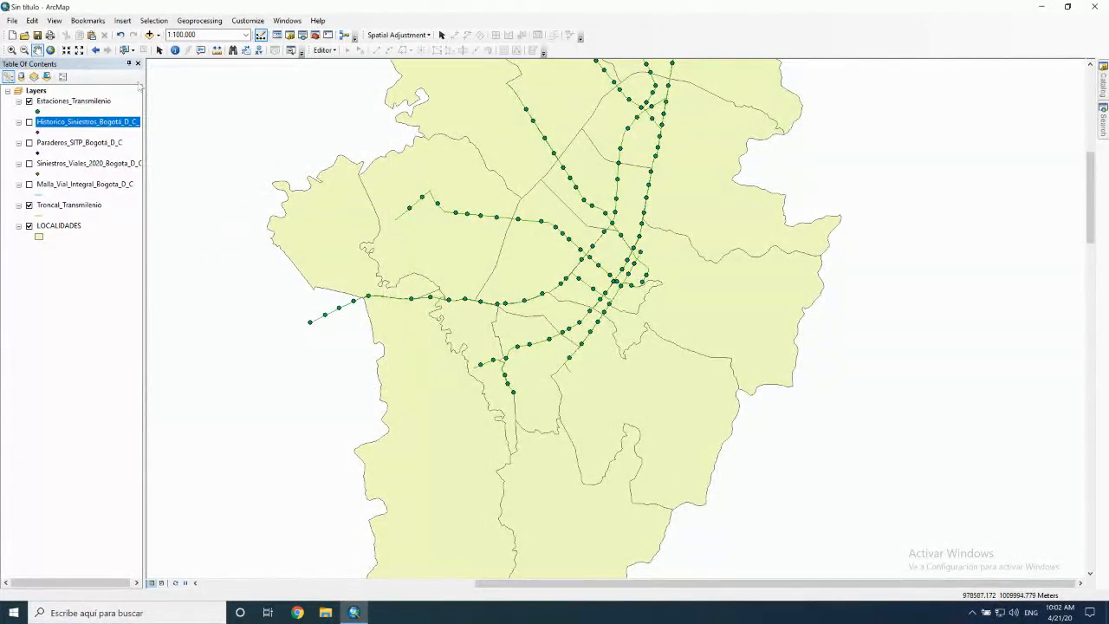
- Hide the Estaciones_Transmilenio layer and show the Siniestros_Viales_2020_Bogota_D_C layer on the map
click(29, 101)
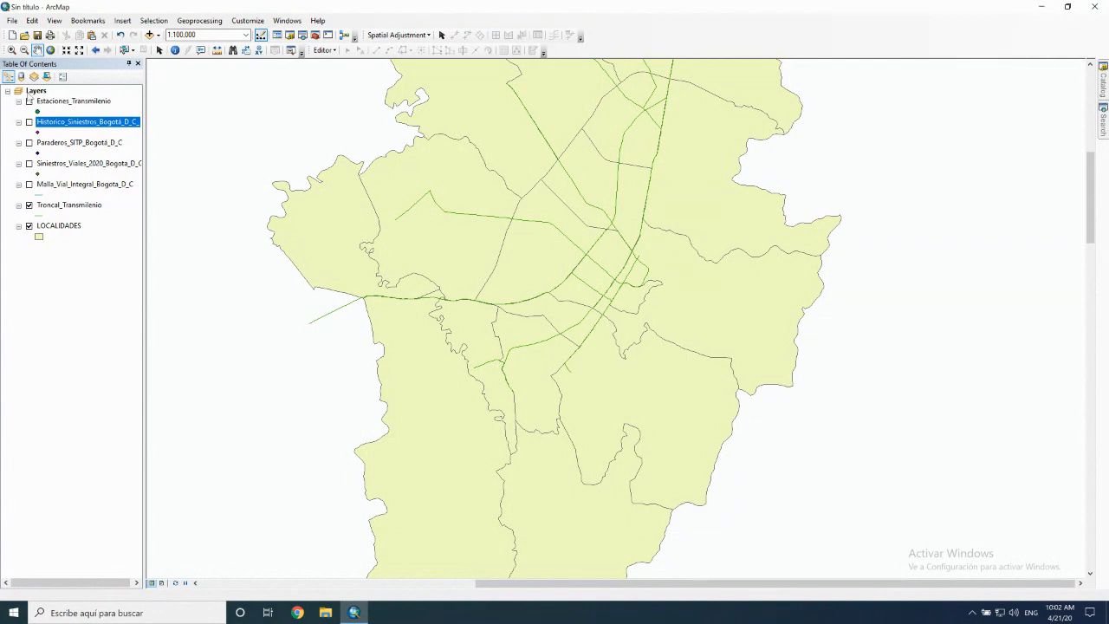
click(34, 91)
right_click(35, 91)
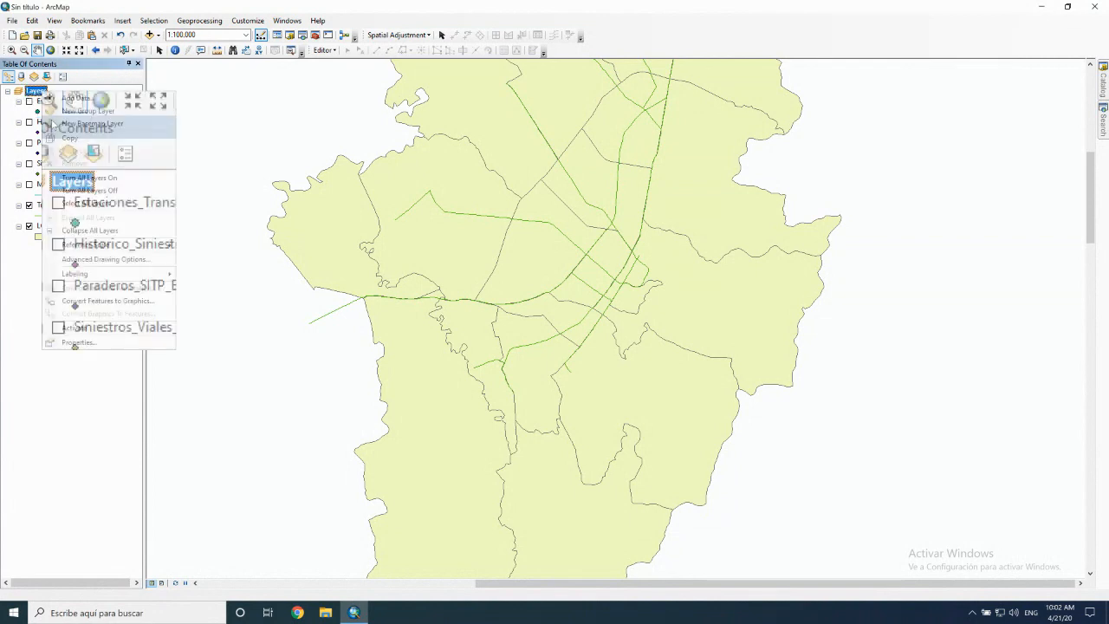
click(28, 273)
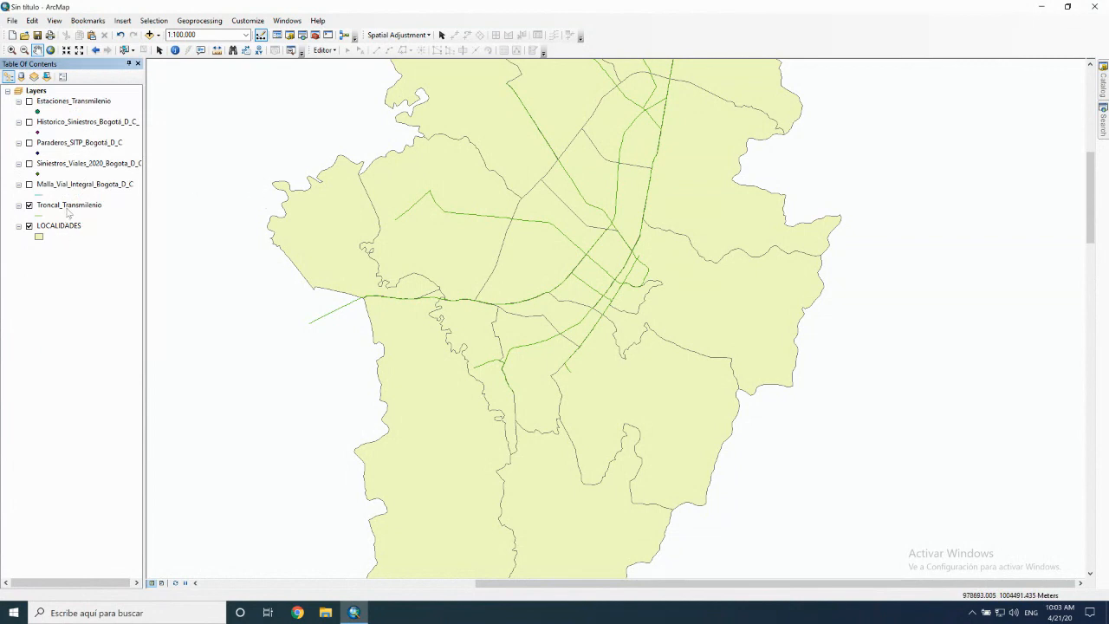
click(29, 163)
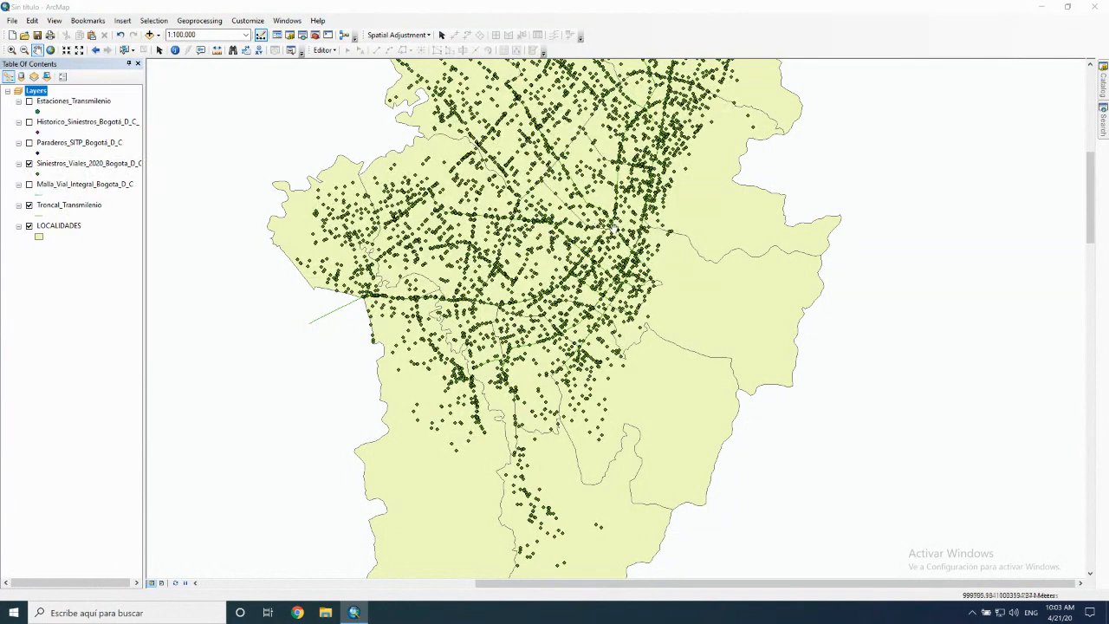
- Apply the Major Road line symbol to the Troncal_Transmilenio layer
click(40, 215)
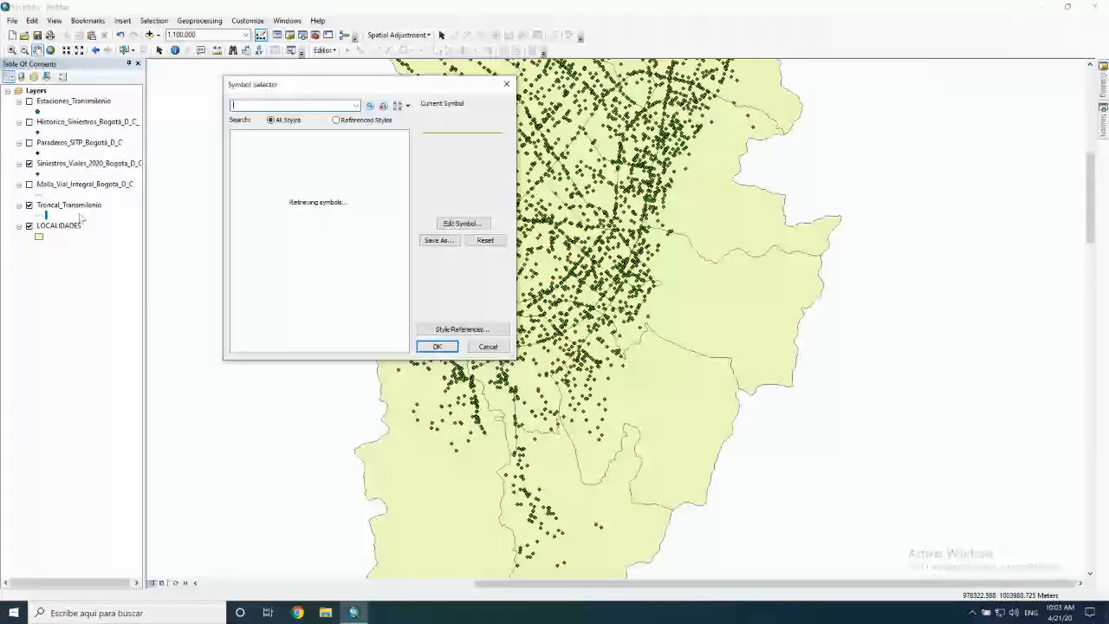
click(305, 206)
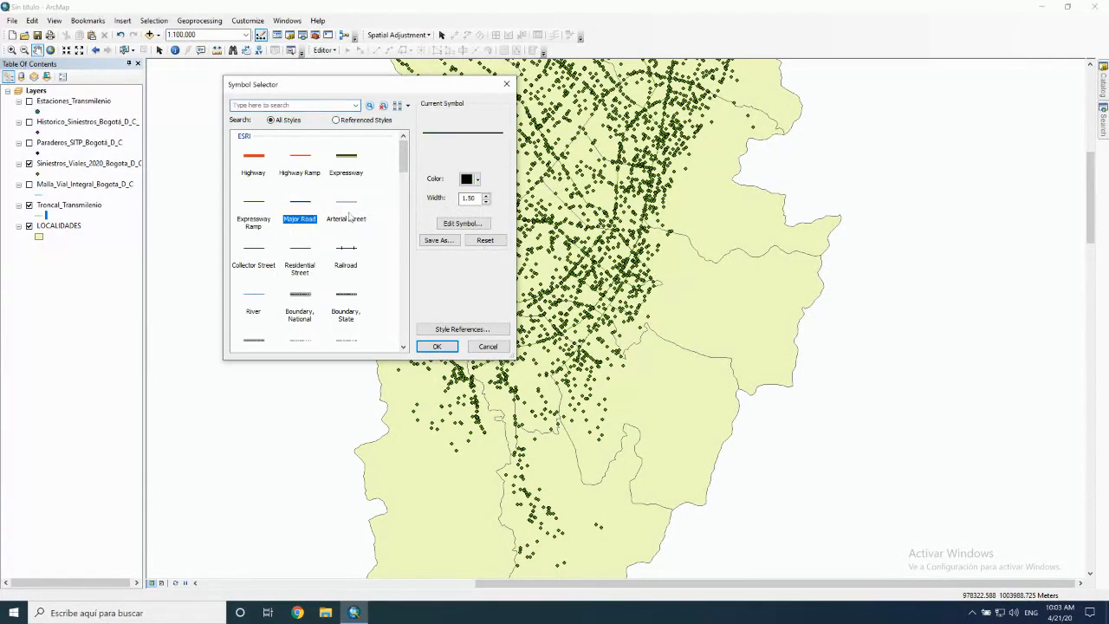
click(437, 346)
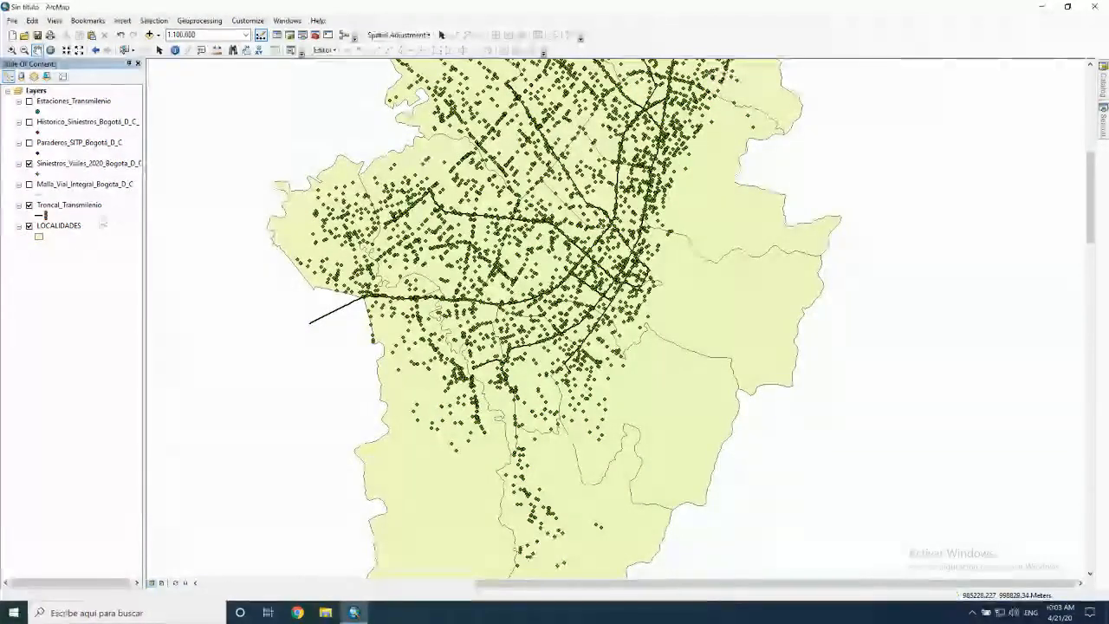
- Move the Troncal_Transmilenio layer above all other layers in the drawing order
click(74, 206)
drag(75, 208, 97, 94)
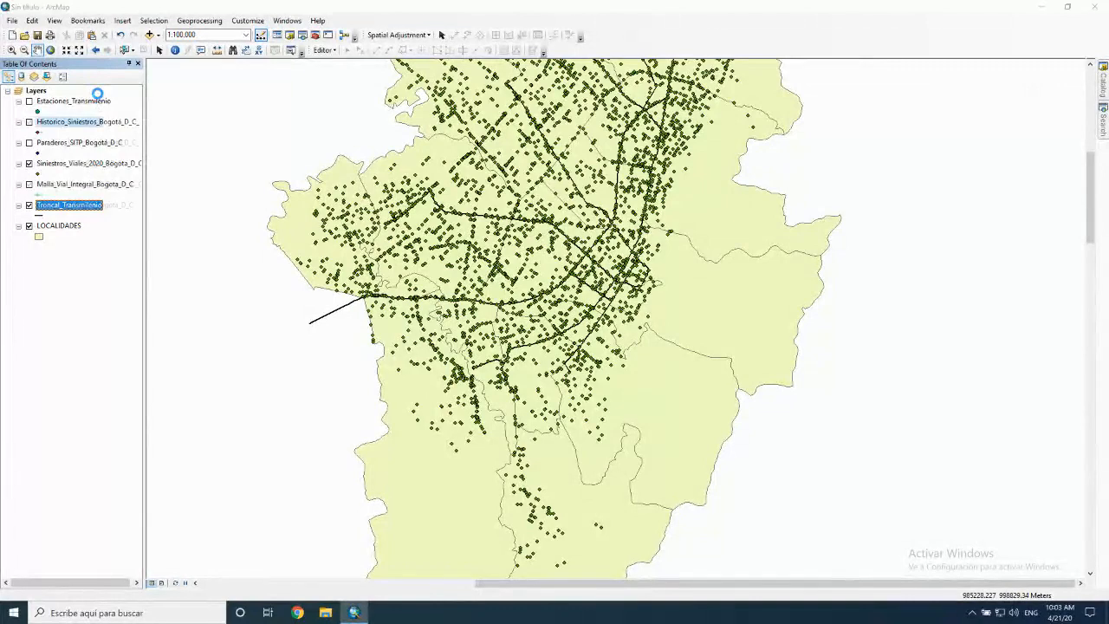
drag(82, 95, 79, 91)
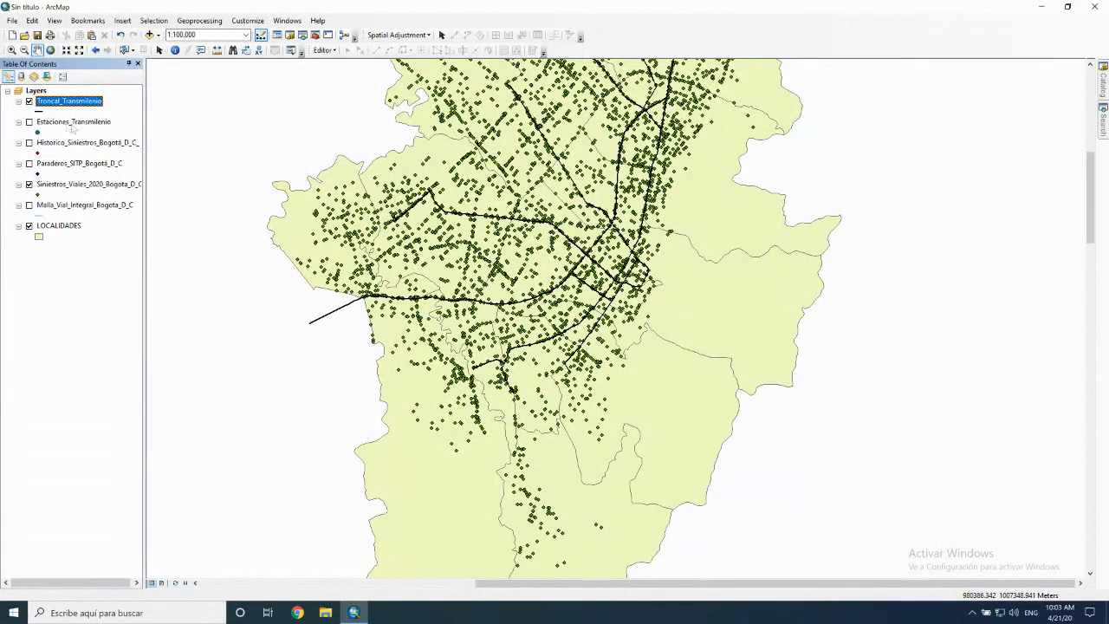
- Increase the line width of the Troncal_Transmilenio symbol
click(39, 111)
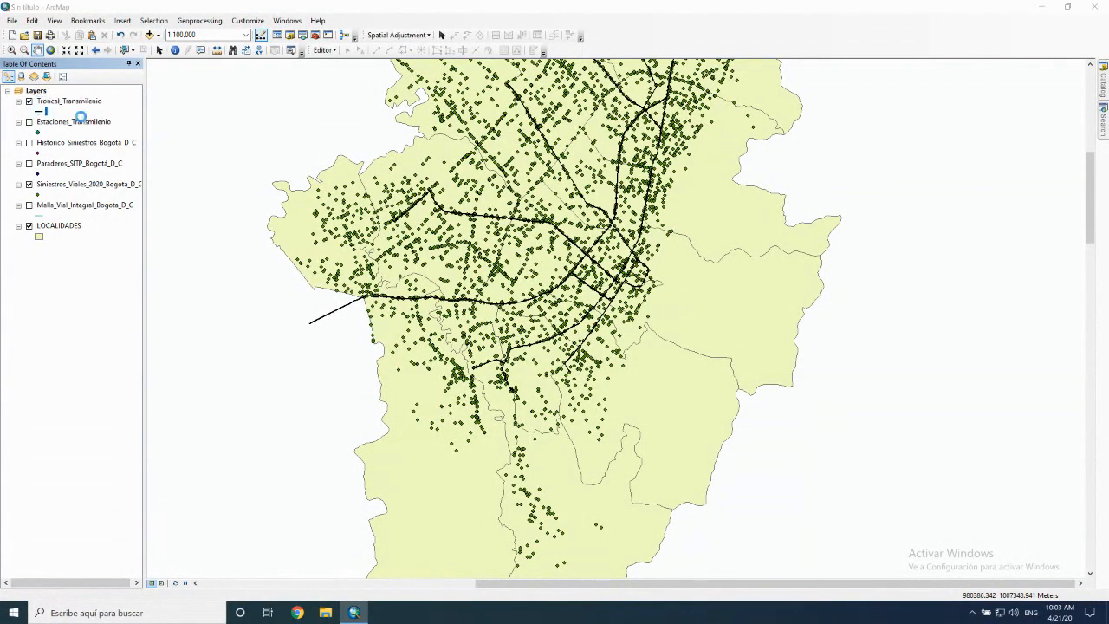
click(485, 196)
click(437, 345)
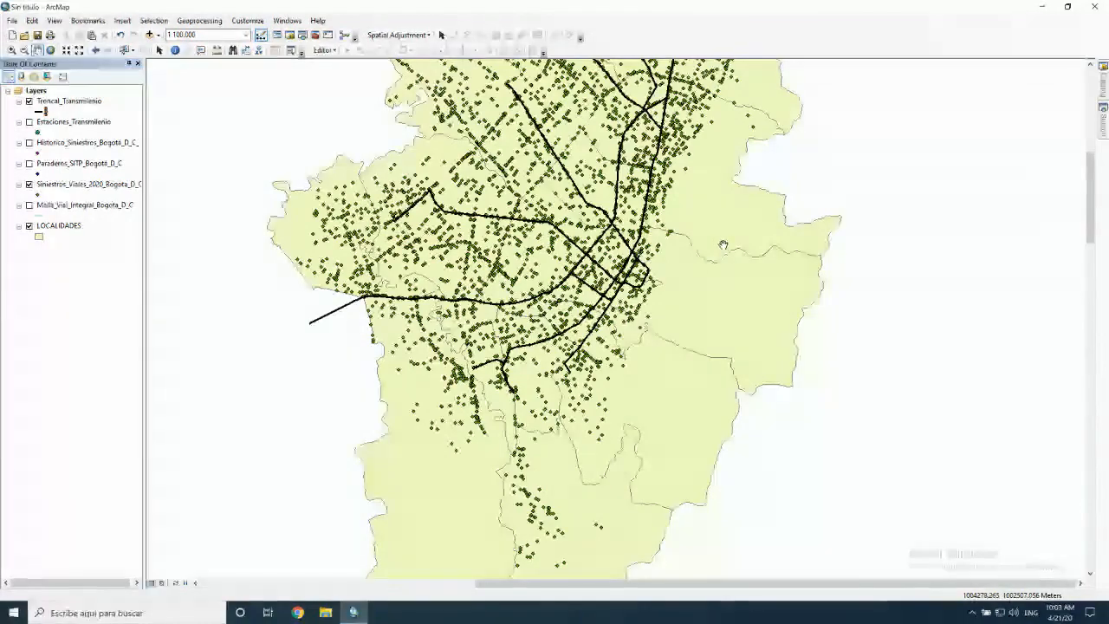
- Set up Select By Location to select features from Siniestros_Viales_2020_Bogota_D_C, with Troncal_Transmilenio as the source layer
drag(710, 256, 692, 350)
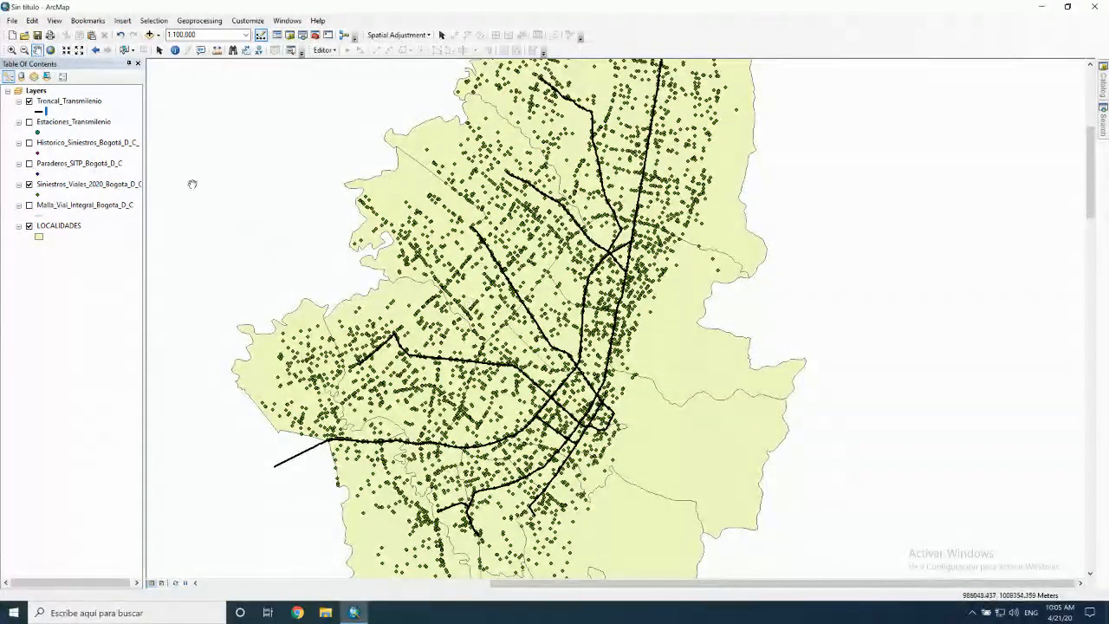
click(153, 20)
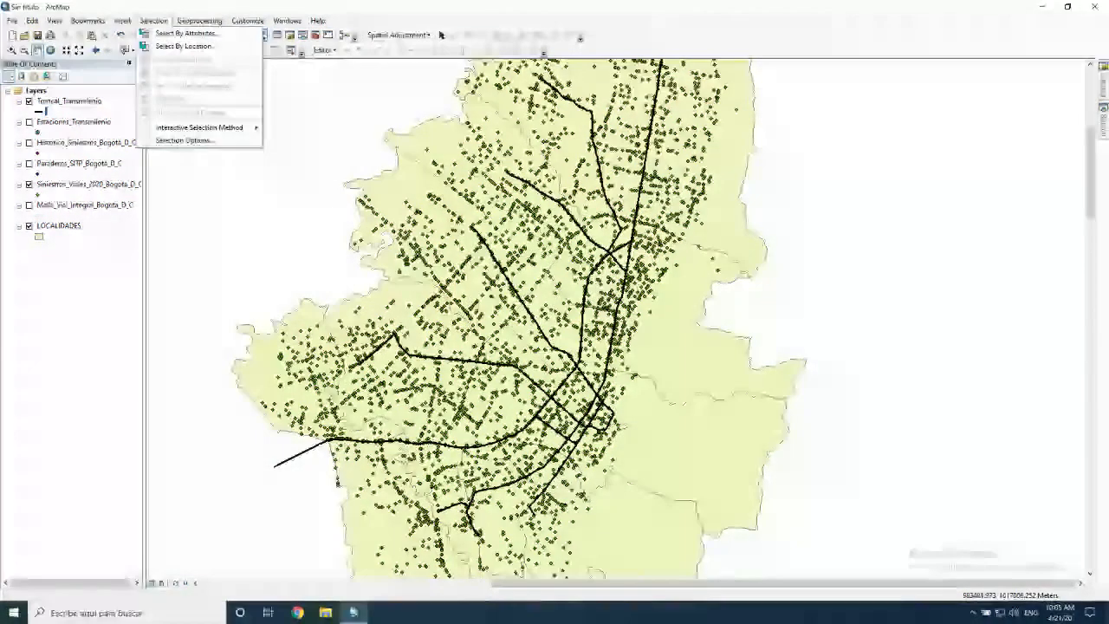
click(184, 45)
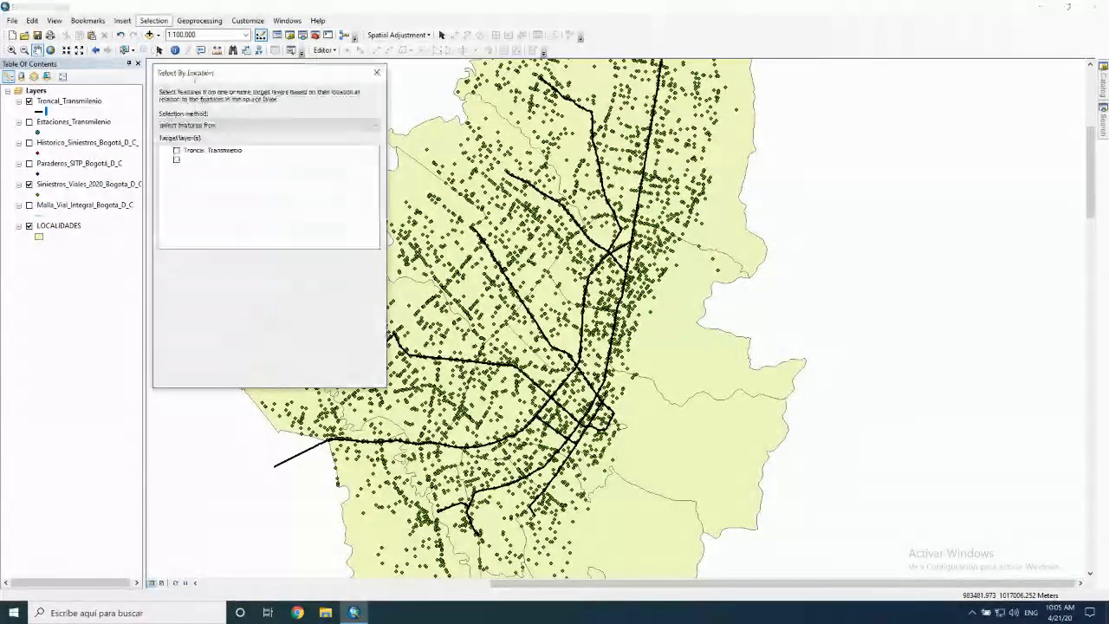
drag(257, 75, 290, 86)
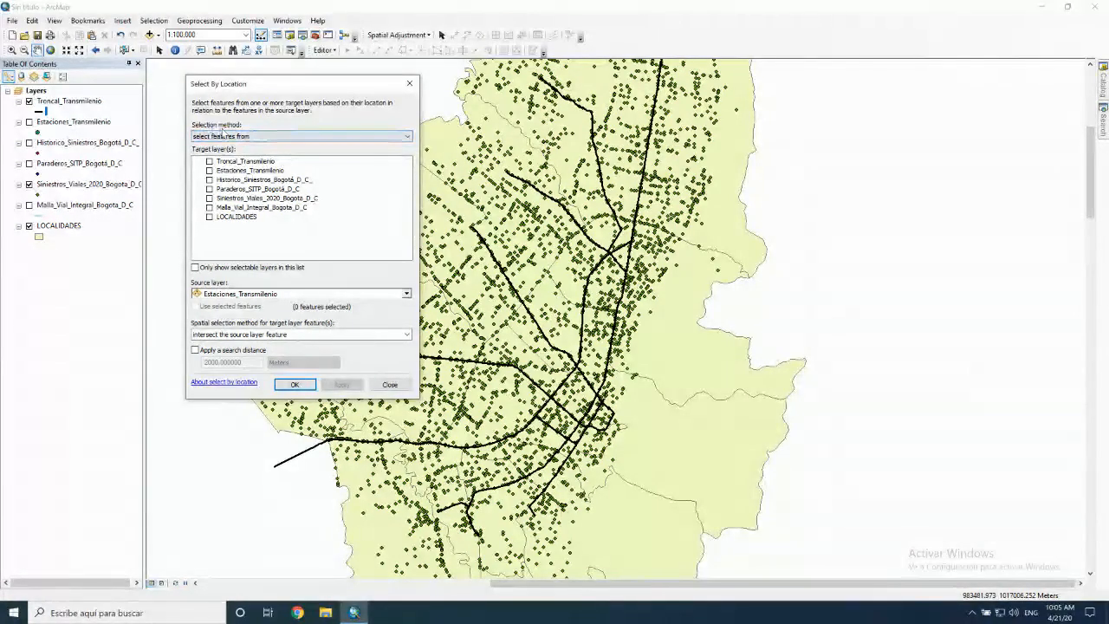
click(251, 136)
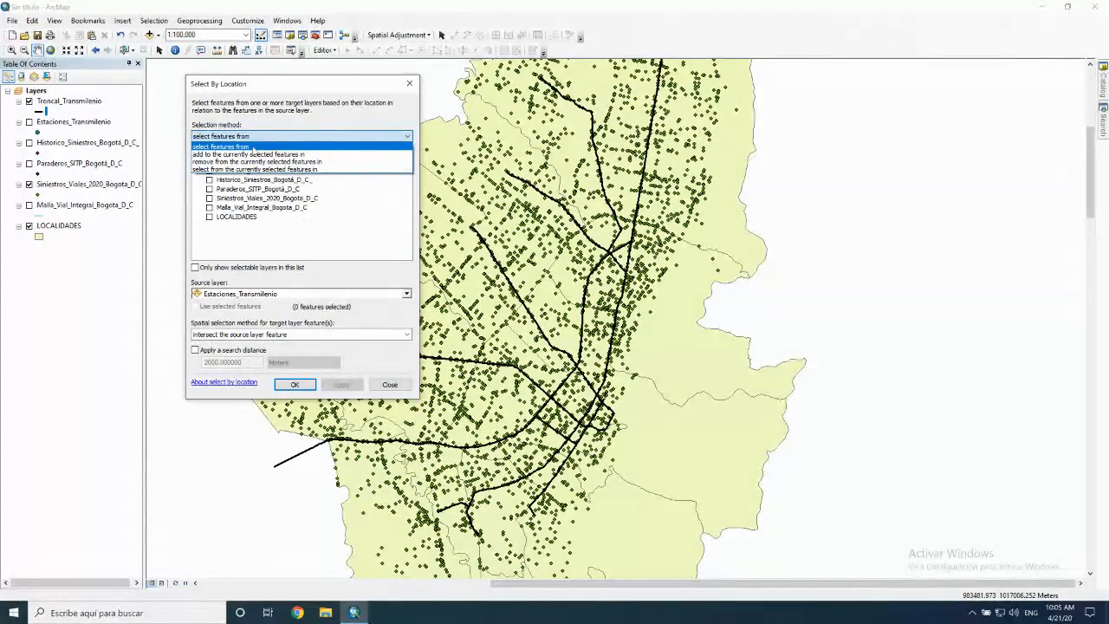
click(251, 148)
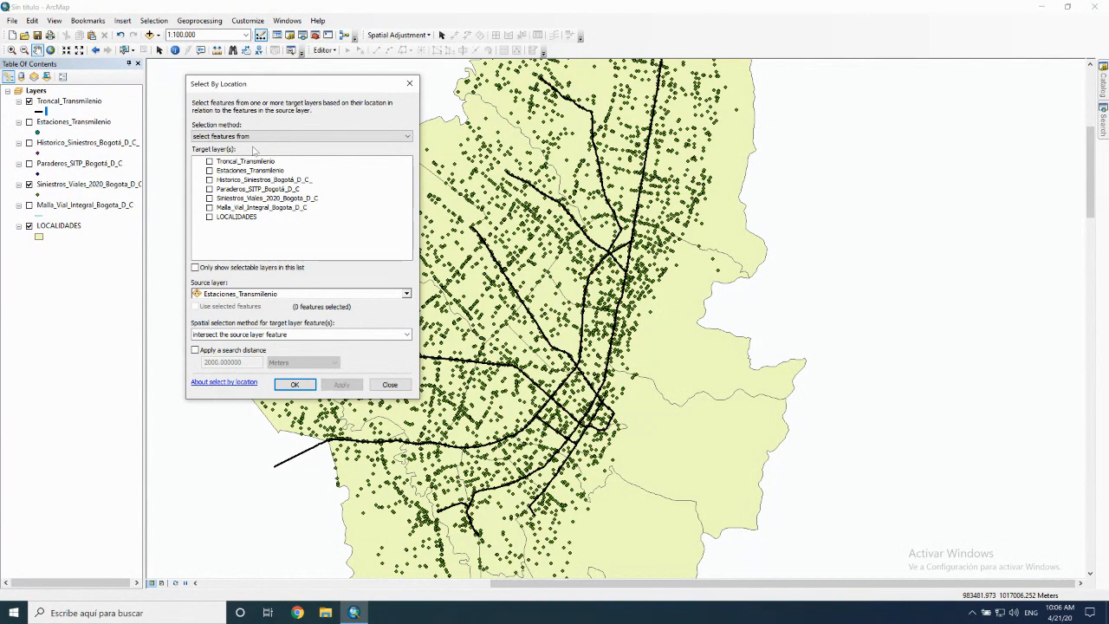
click(208, 199)
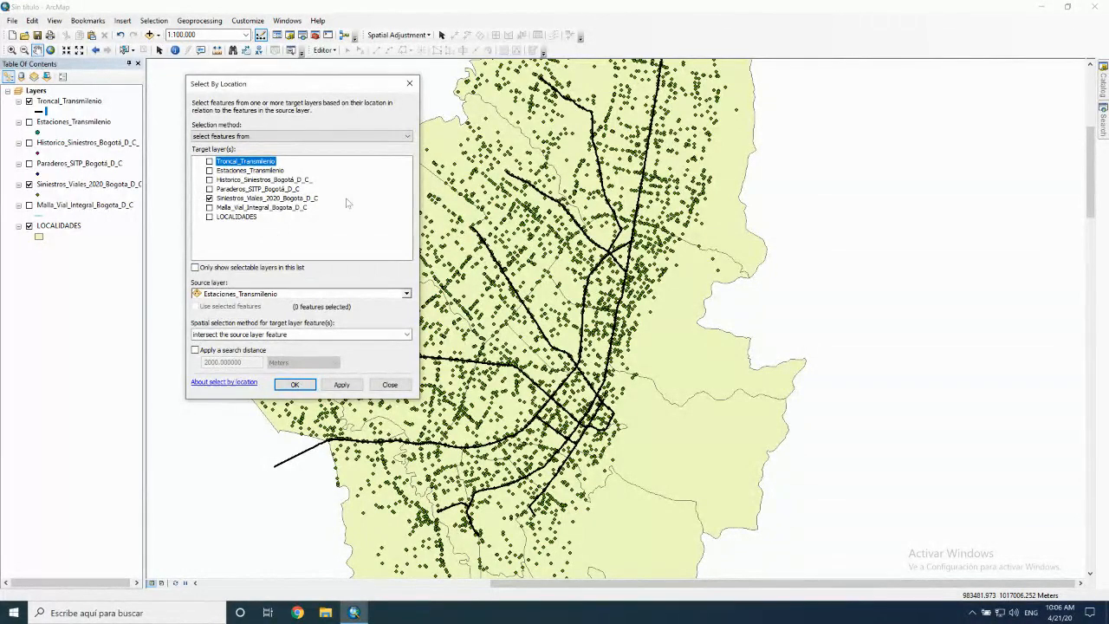
click(245, 295)
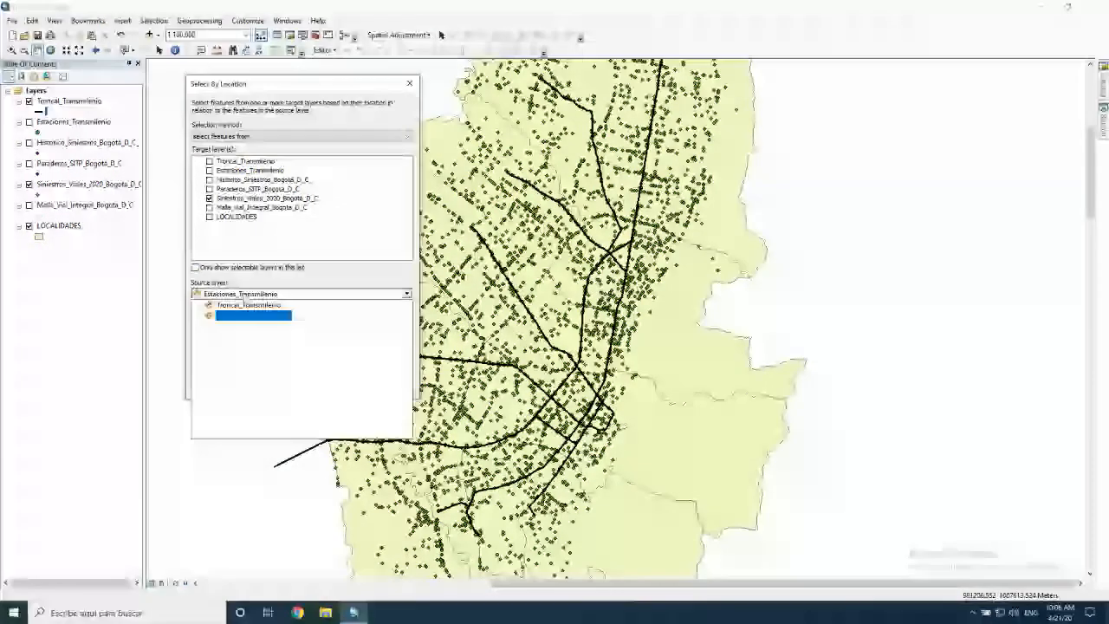
click(253, 306)
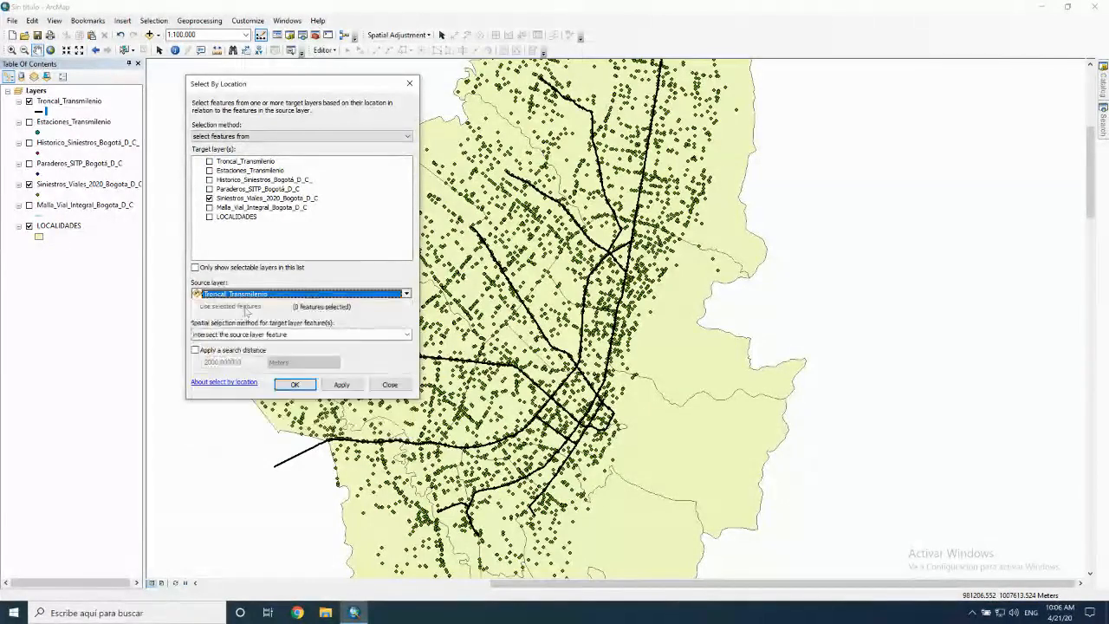
- Review the available spatial selection methods, keep "intersect the source layer feature", and close Select By Location without running it
click(292, 335)
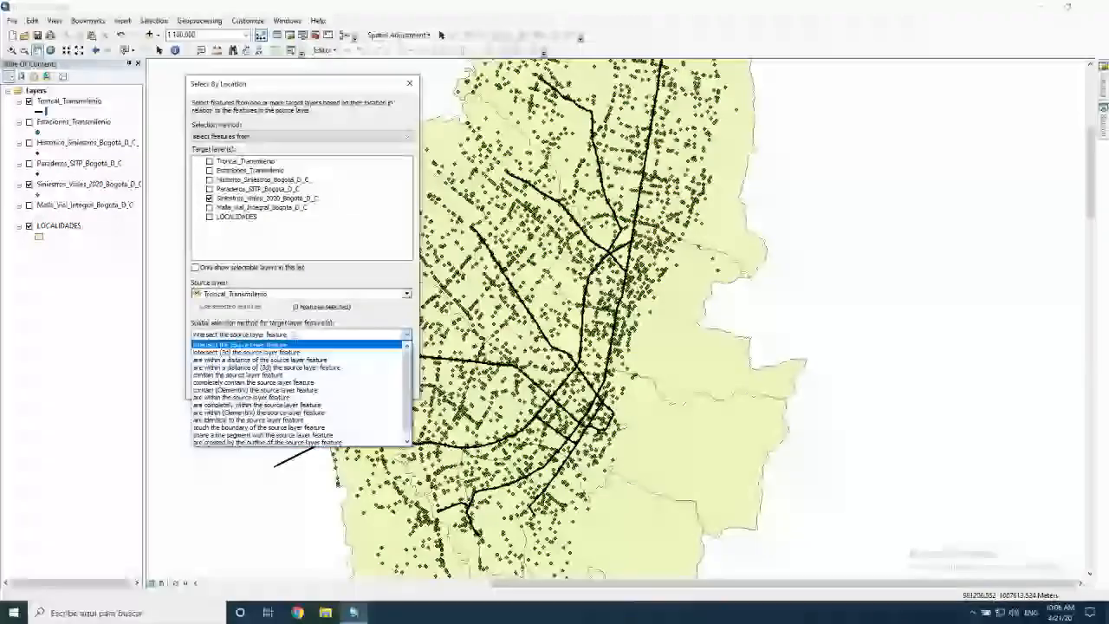
drag(407, 369, 401, 351)
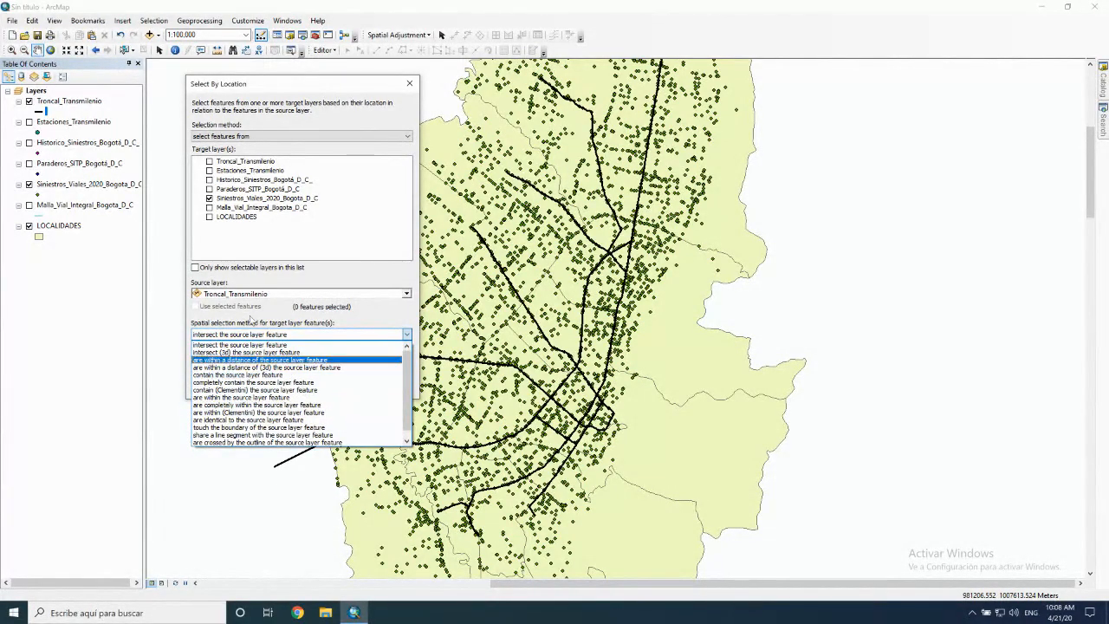
click(274, 331)
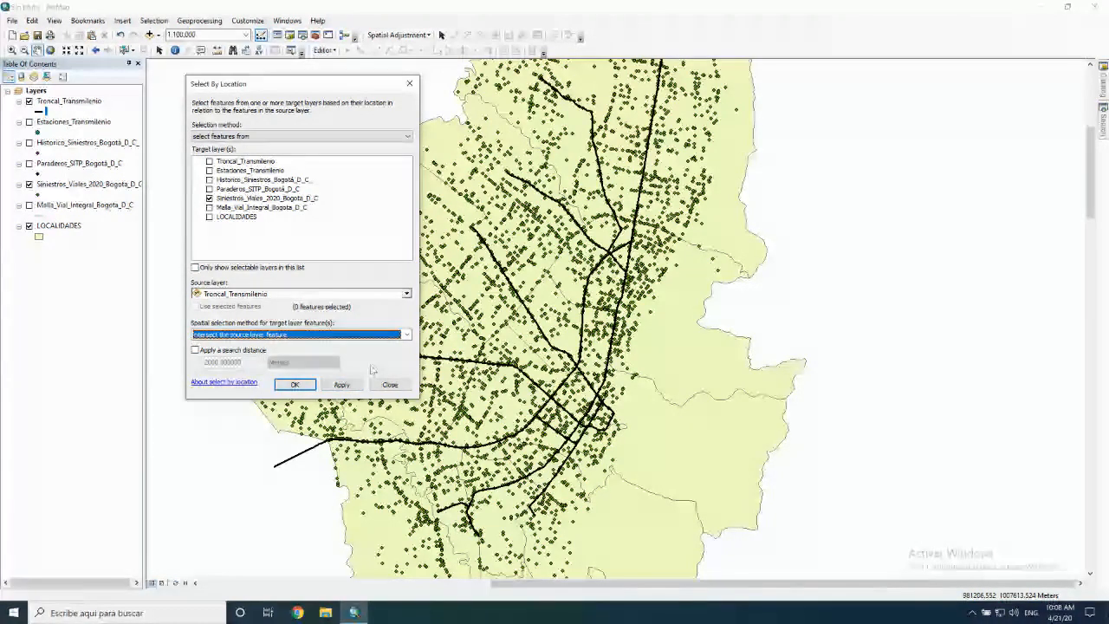
click(390, 384)
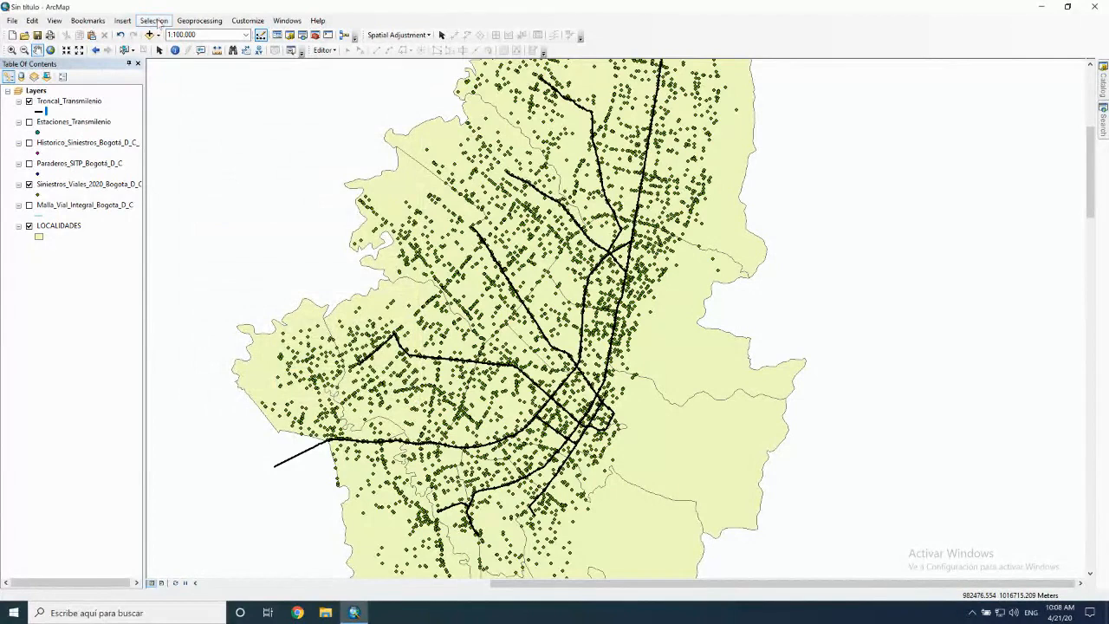
- Reopen Select By Location and set the spatial selection method to "are within a distance of the source layer feature"
click(154, 21)
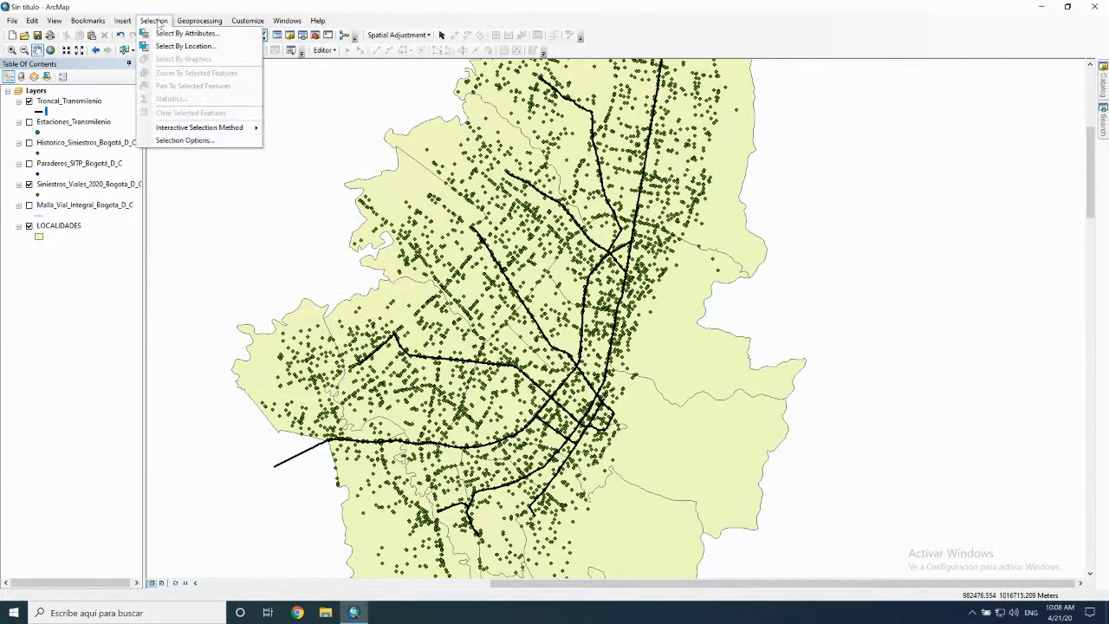
click(161, 46)
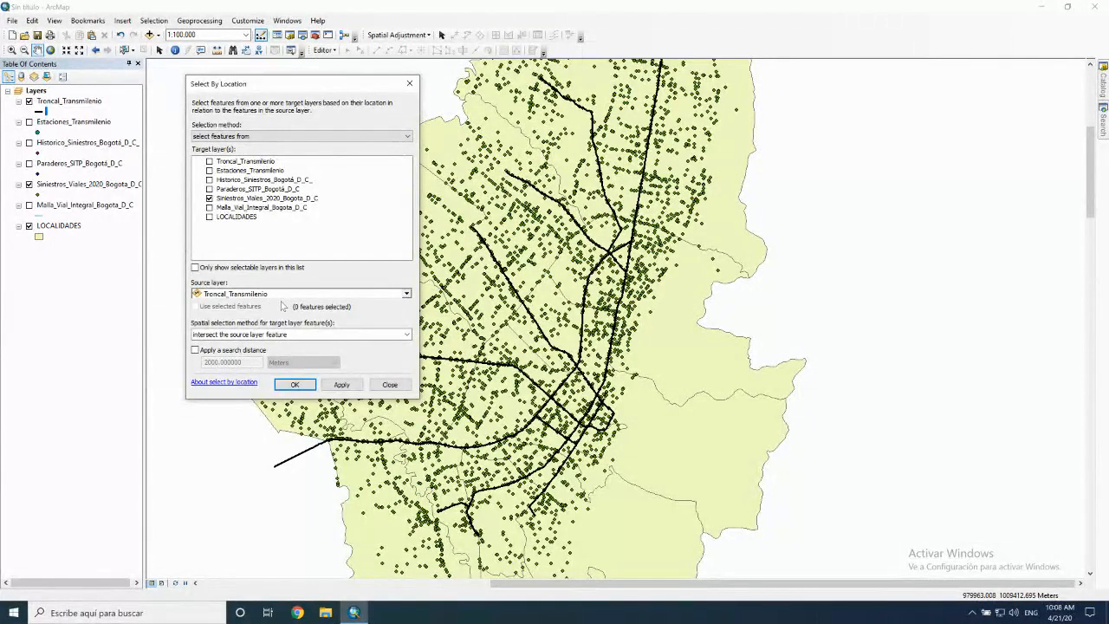
click(288, 337)
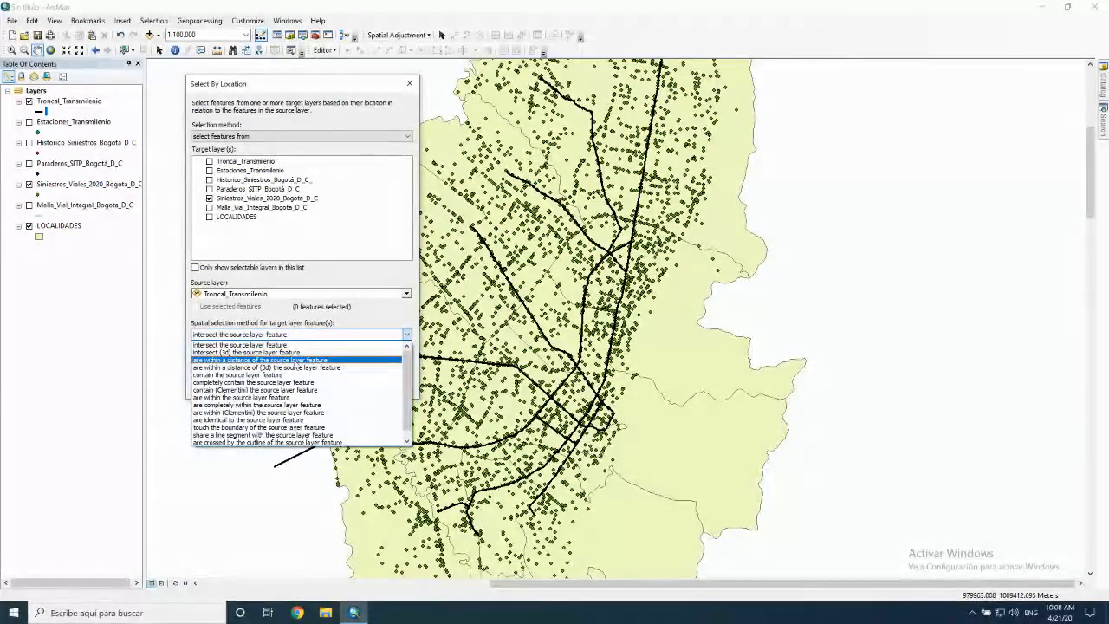
click(295, 359)
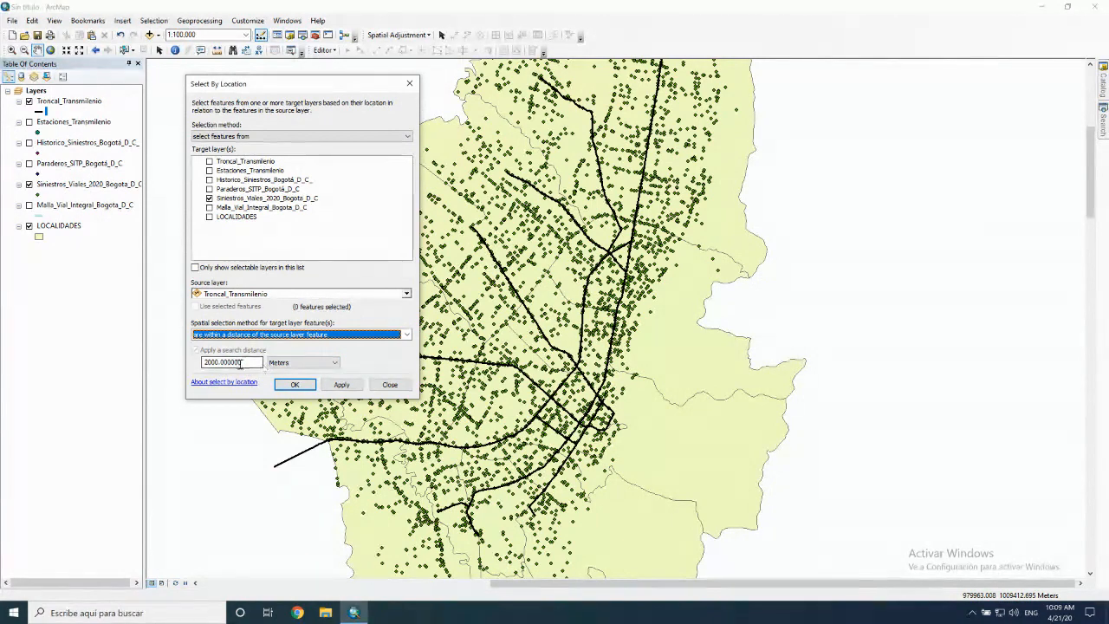
- Try a search distance of 1 mile for the location selection
double_click(227, 357)
click(321, 362)
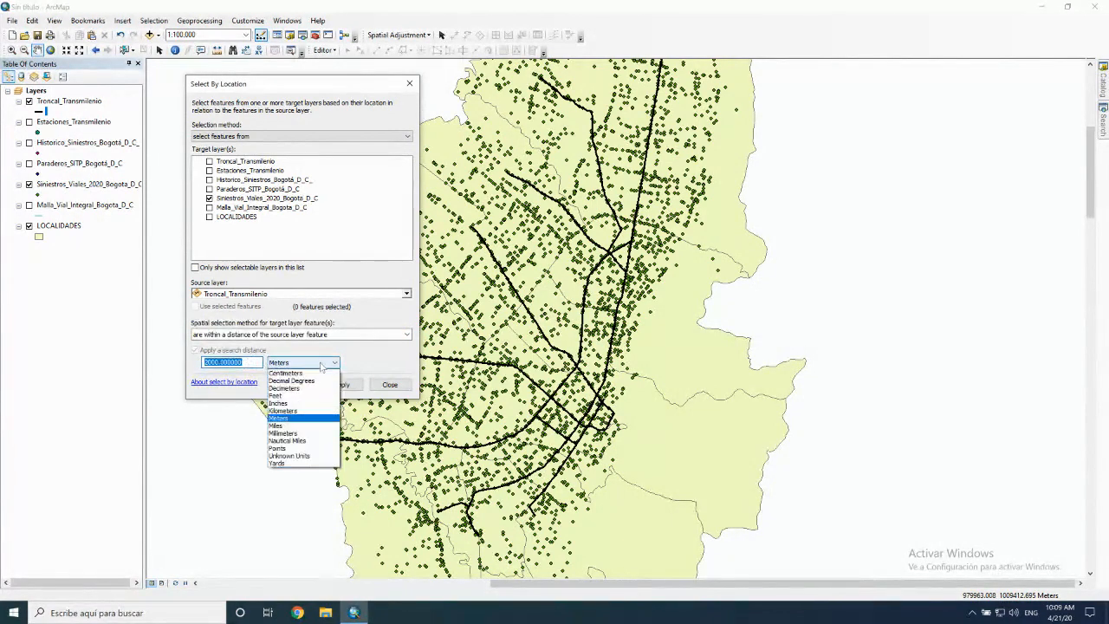
click(312, 427)
drag(251, 362, 185, 364)
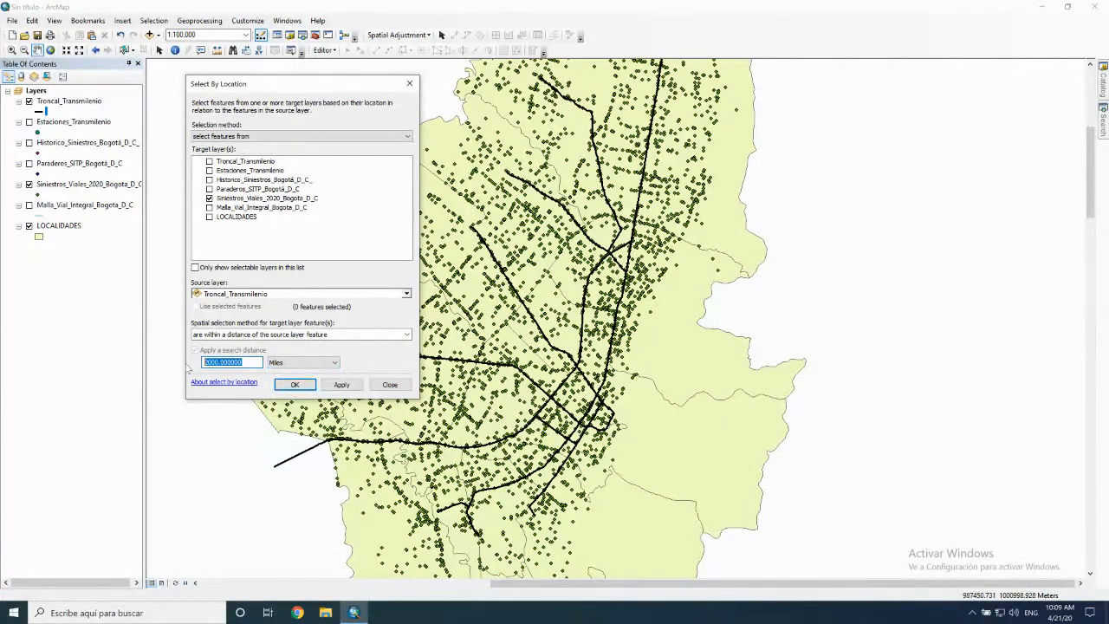
text(1)
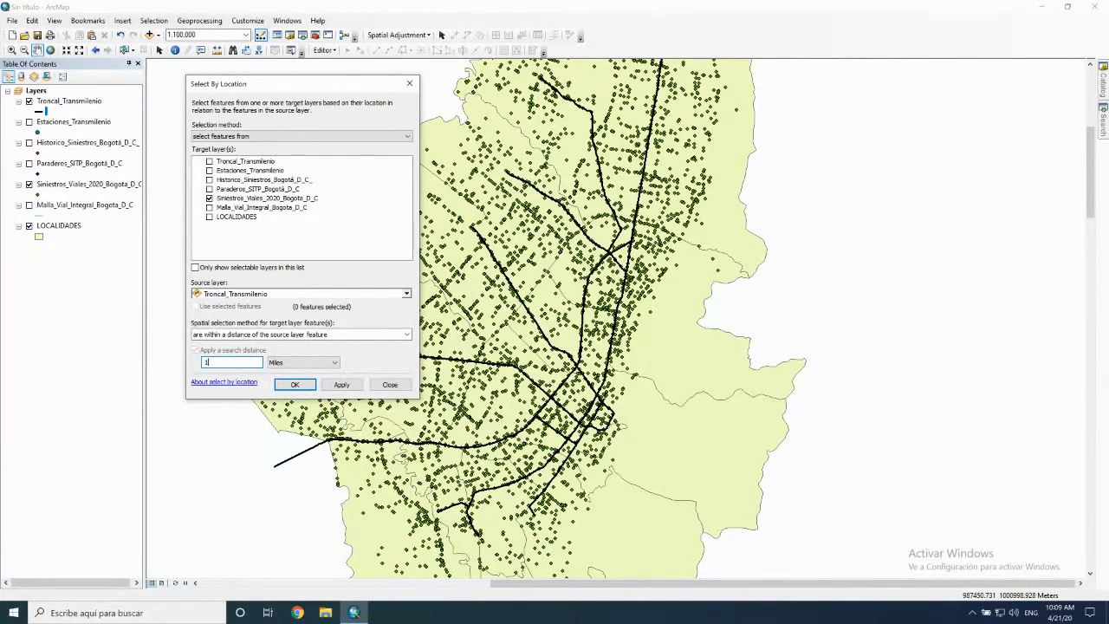
- Set the search distance to 500 meters and select the 2020 accidents within that distance of the Transmilenio trunk lines
click(300, 364)
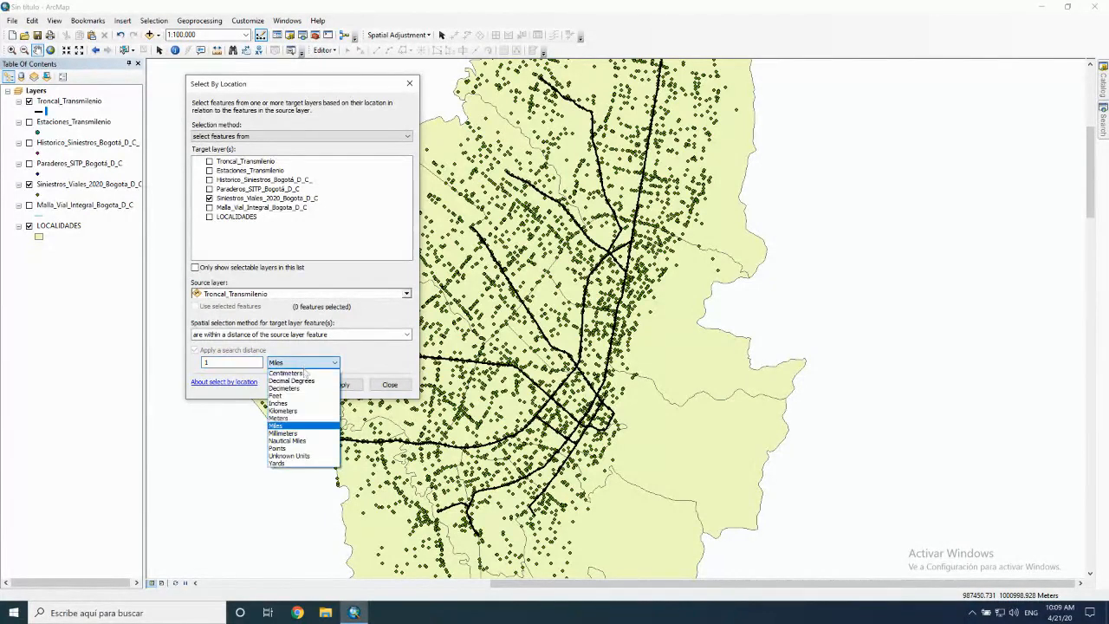
click(278, 417)
drag(233, 362, 176, 364)
key(BackSpace)
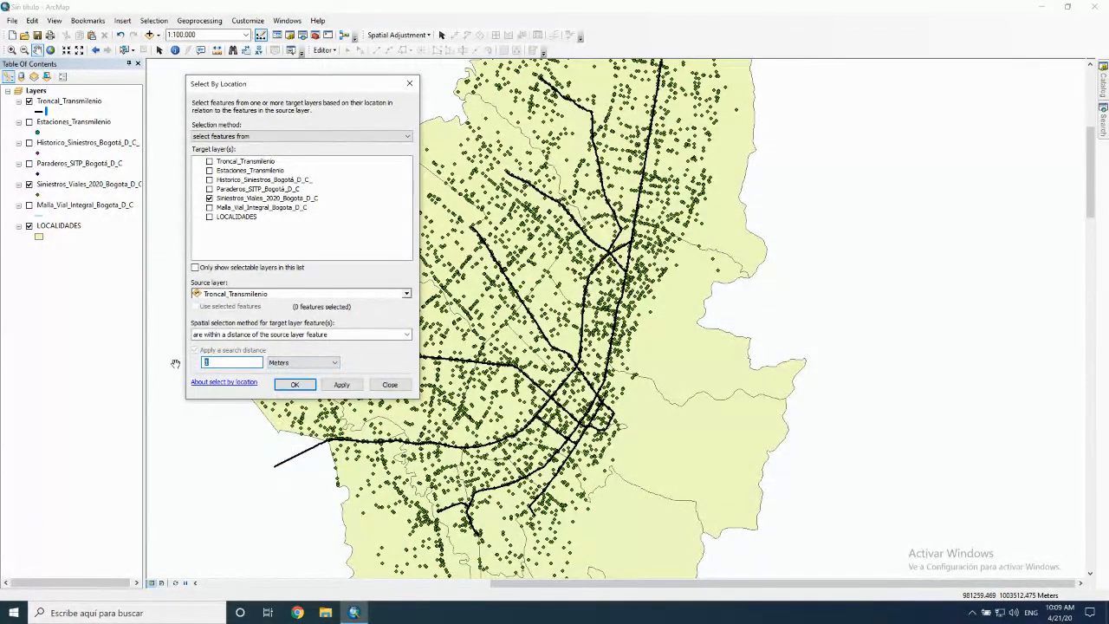
text(500)
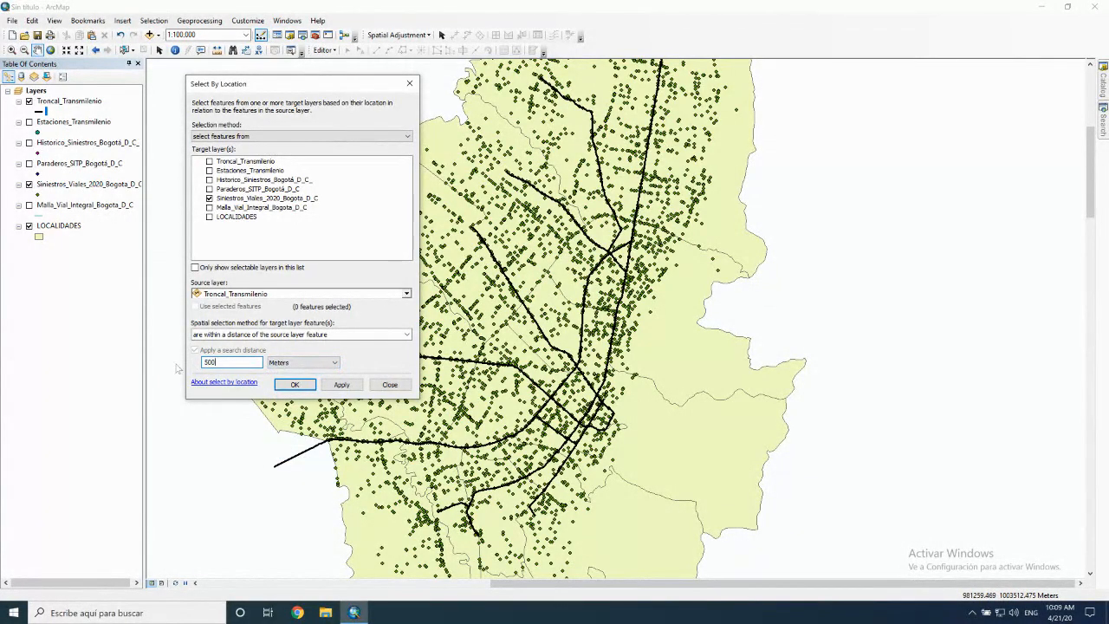
click(294, 385)
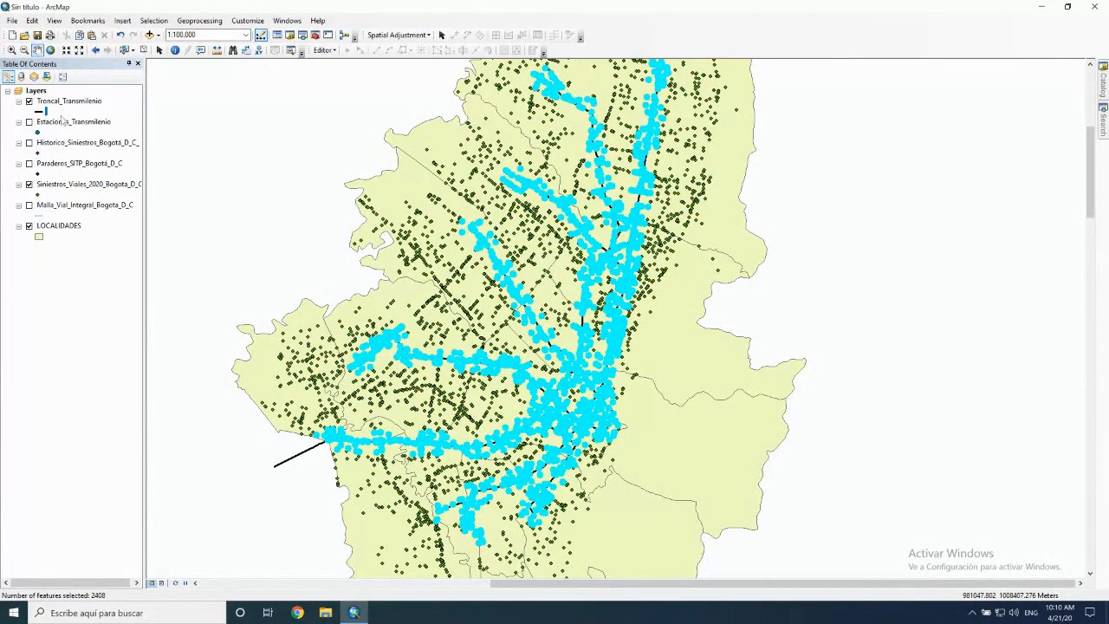
- Create a new layer from the selected features of Siniestros_Viales_2020_Bogota_D_C
right_click(58, 185)
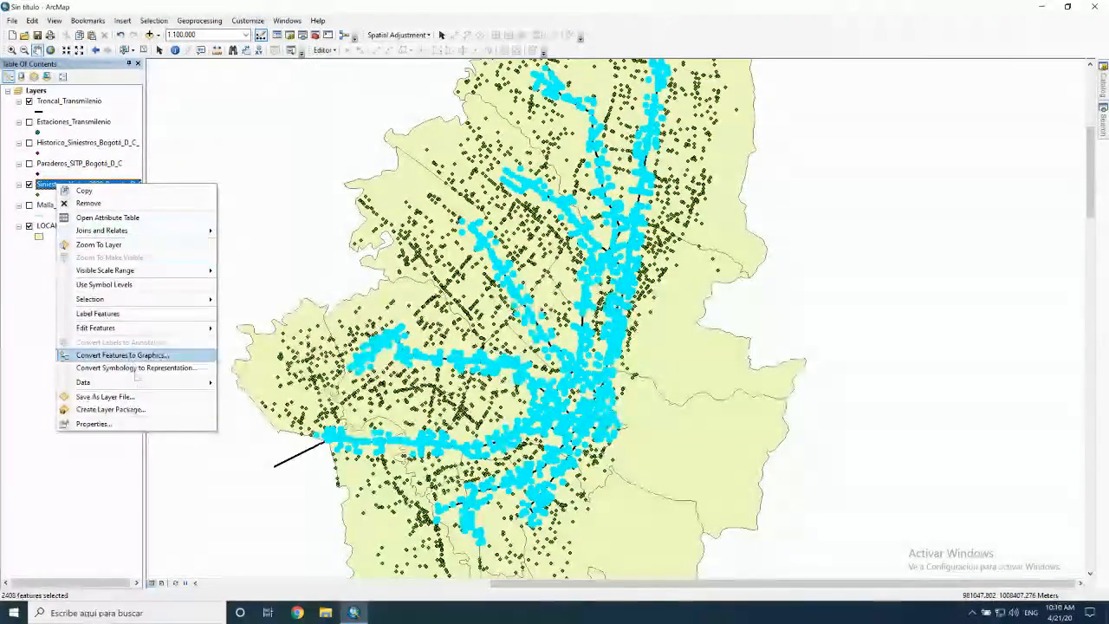
mouse_move(149, 305)
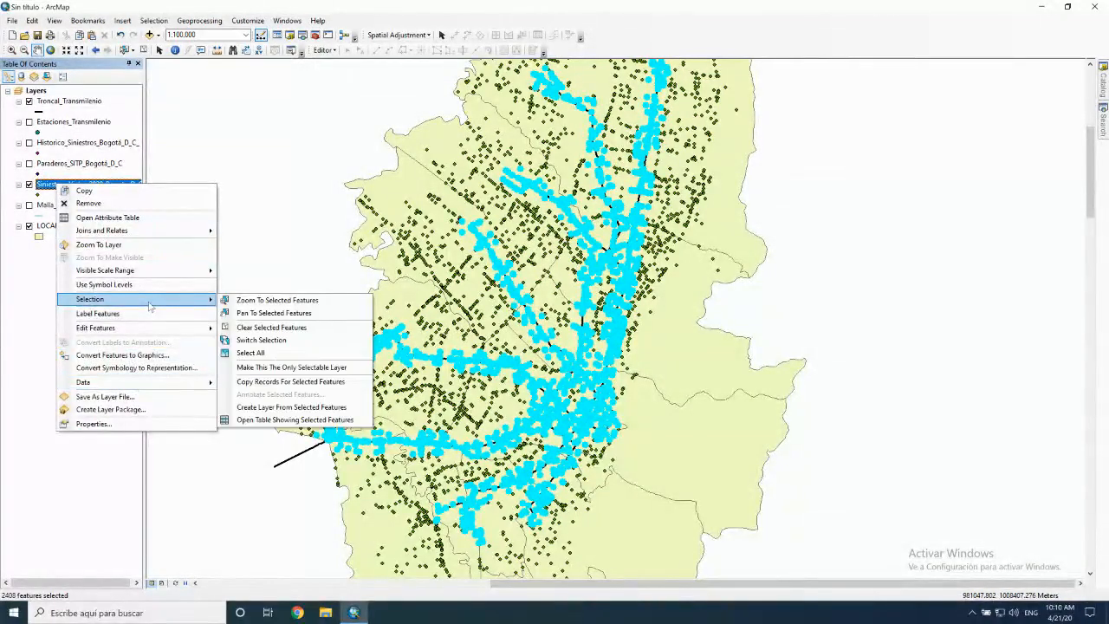
click(45, 184)
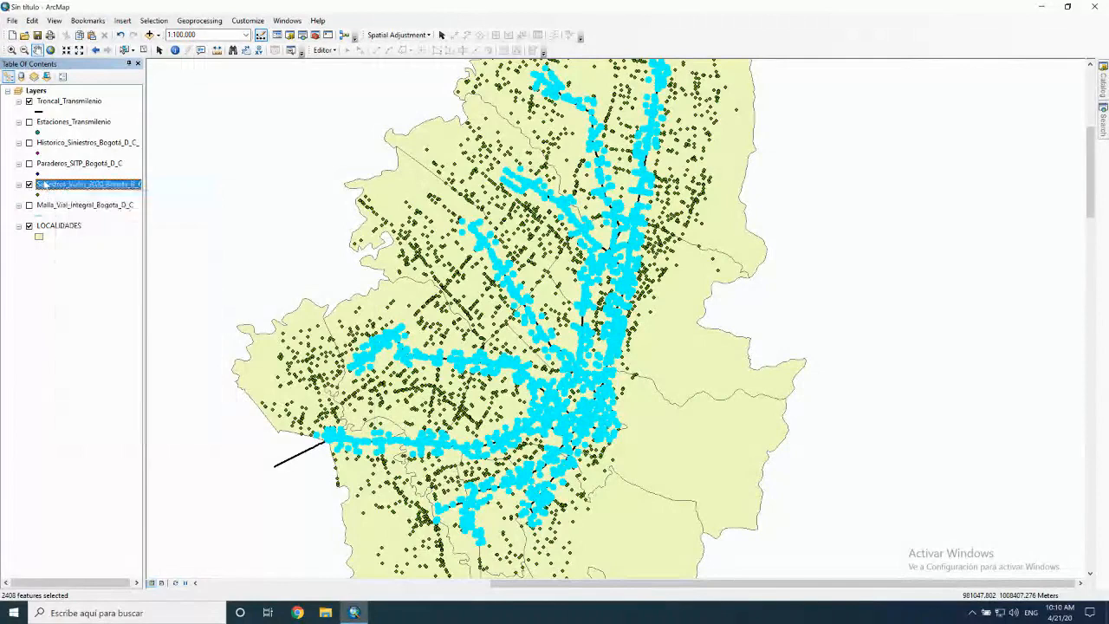
right_click(45, 185)
mouse_move(108, 297)
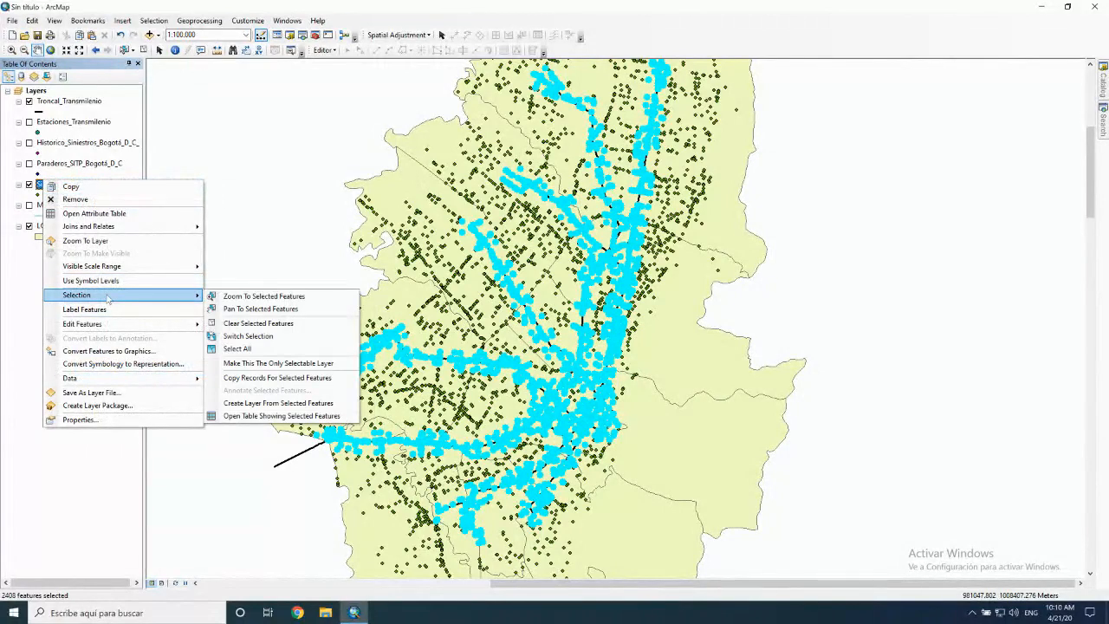
click(264, 403)
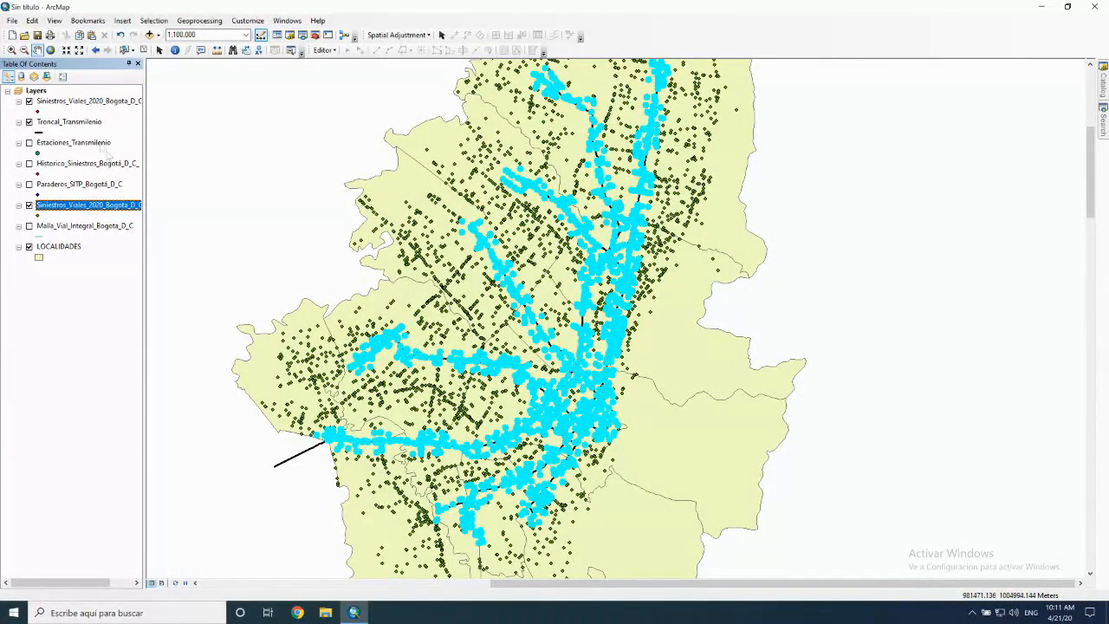
- Toggle the original accident layer to compare it with the new selection layer, hide the new layer, and clear all selected features
click(29, 205)
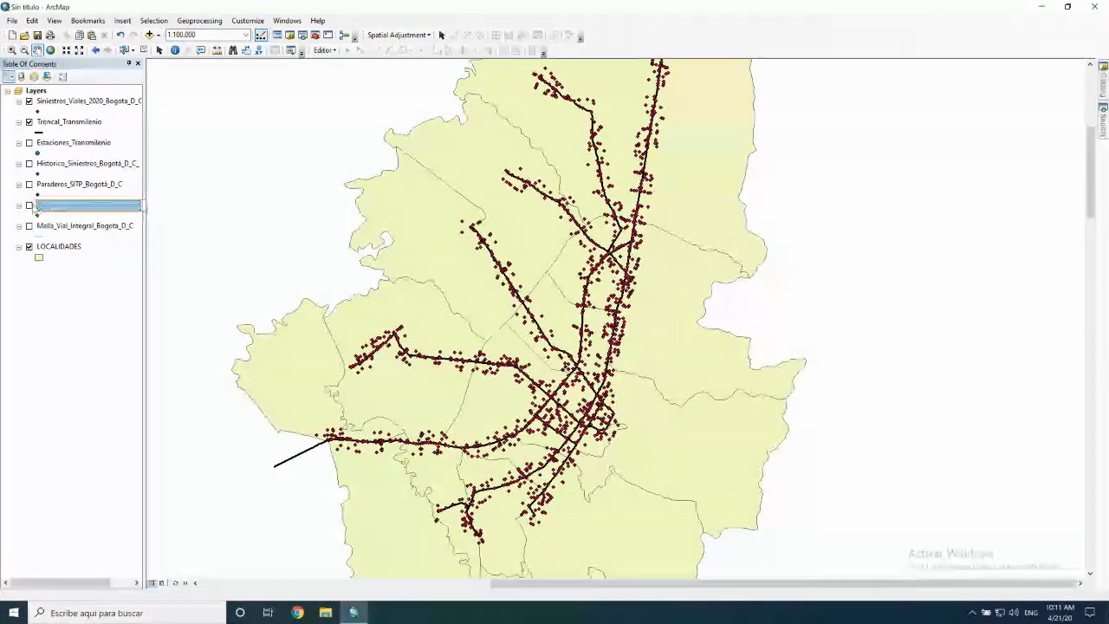
click(28, 205)
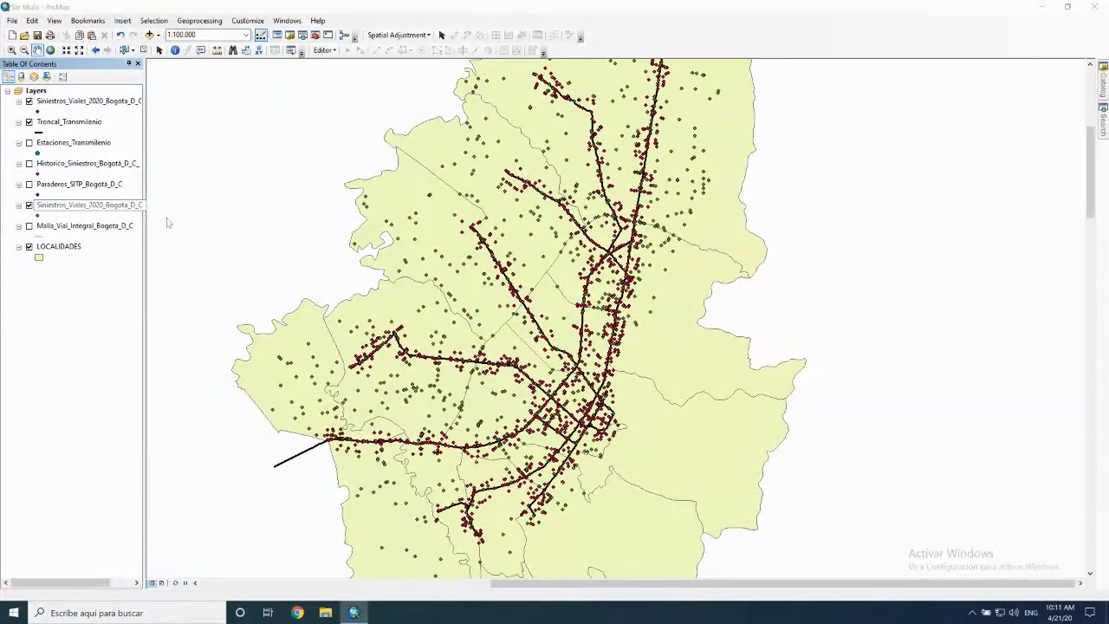
click(28, 101)
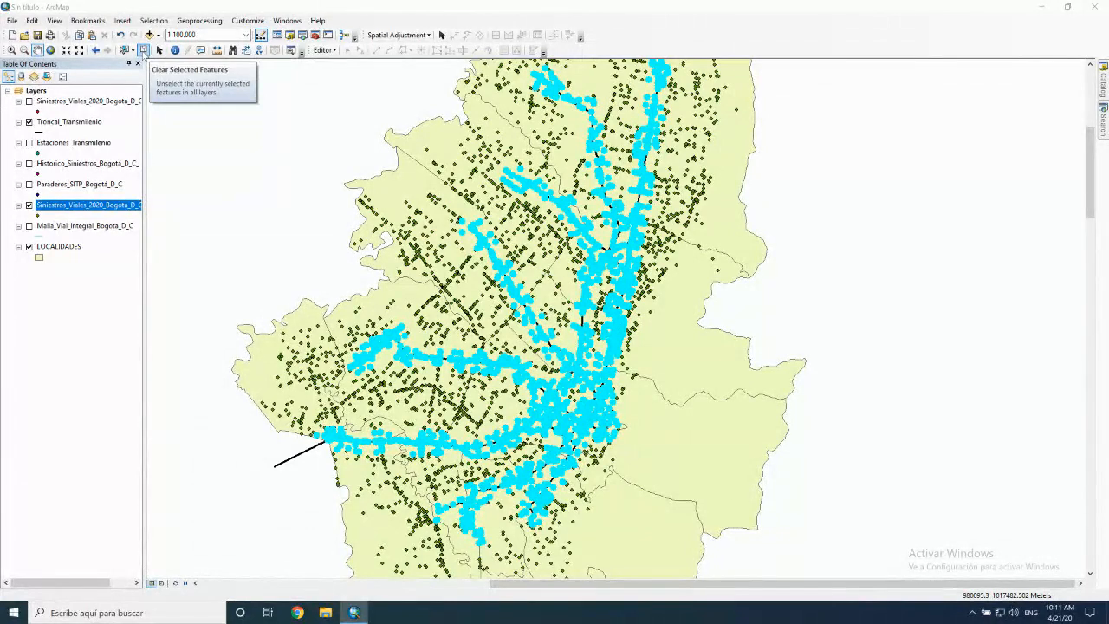
click(143, 50)
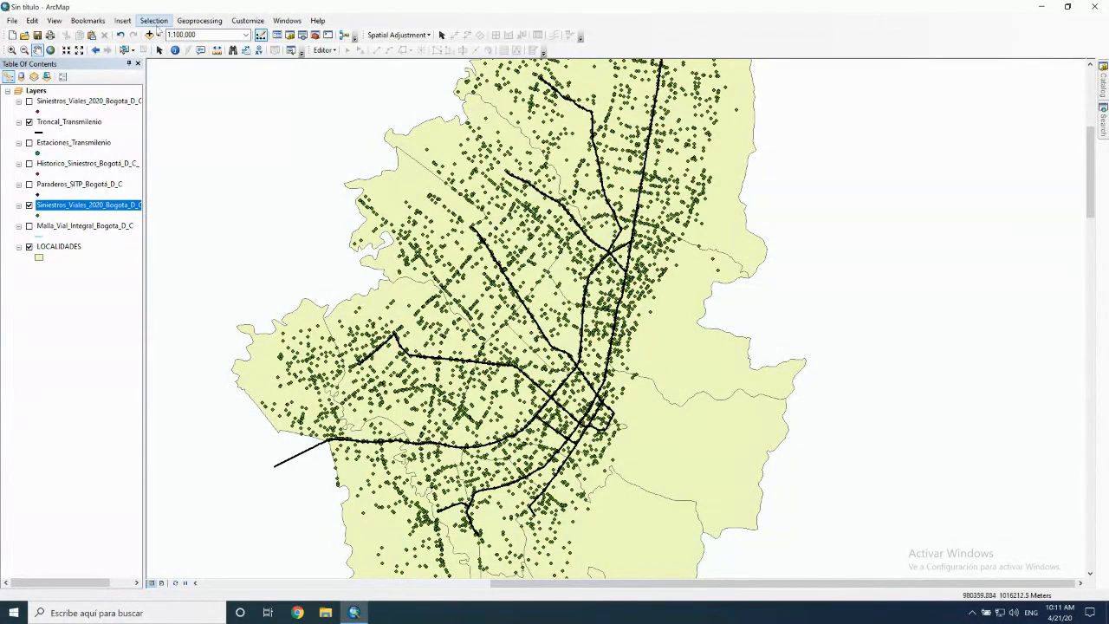
- Select the Siniestros_Viales_2020_Bogota_D_C accidents located within 500 meters of the Estaciones_Transmilenio source layer
click(157, 21)
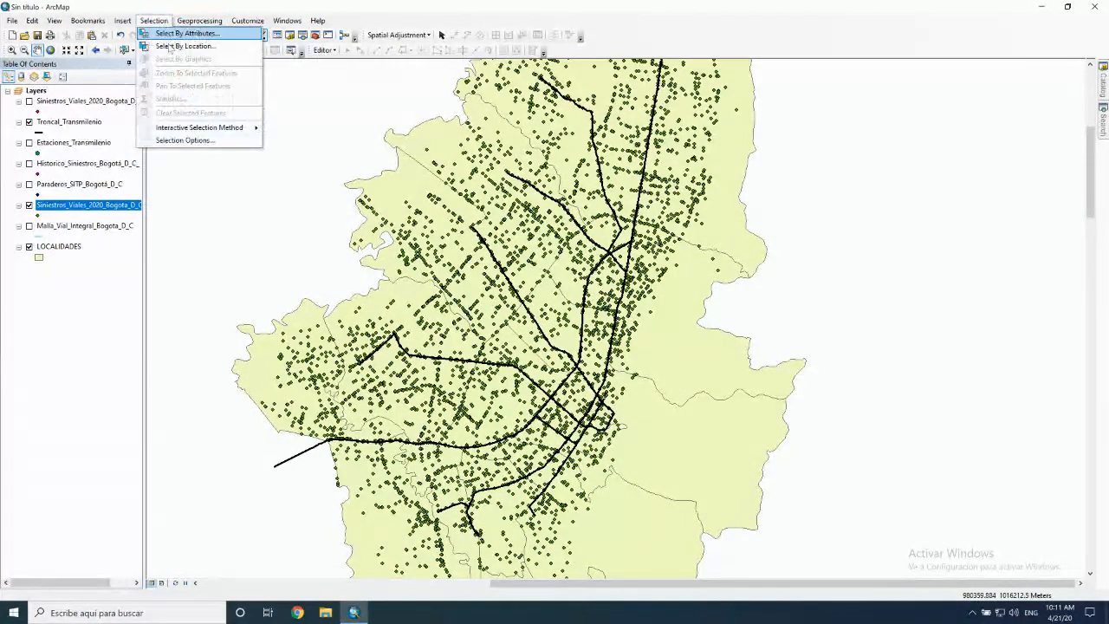
click(171, 48)
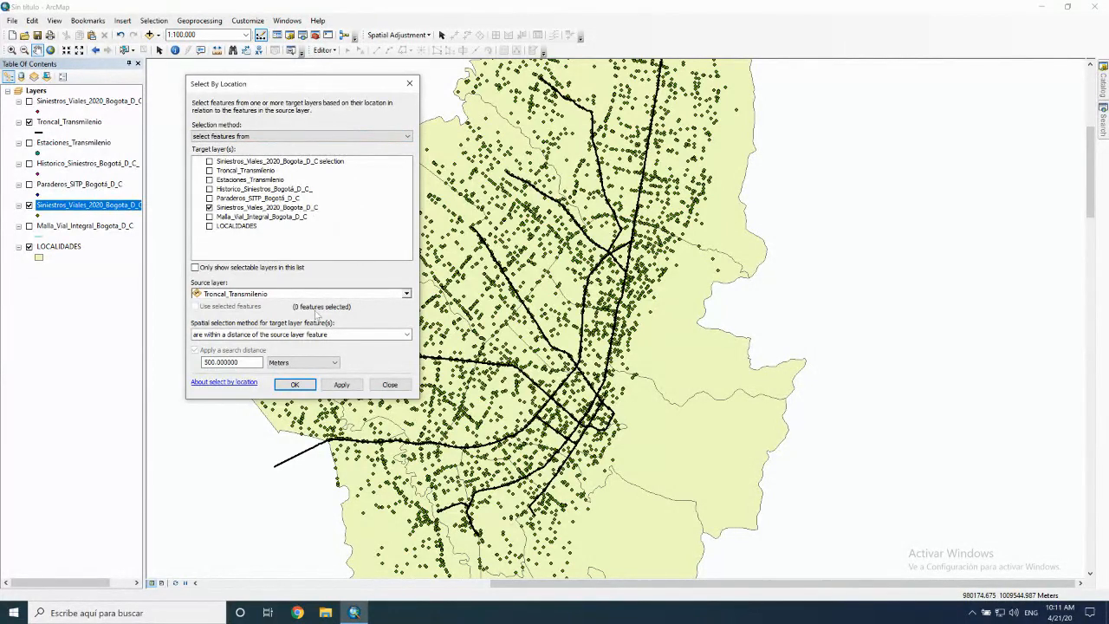
click(350, 295)
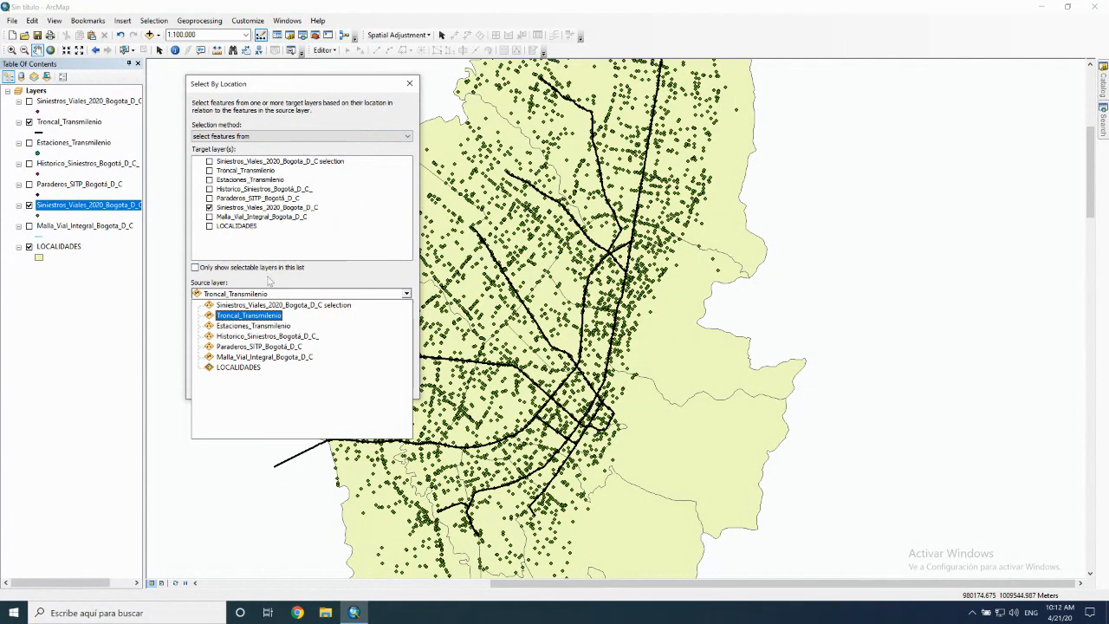
click(266, 328)
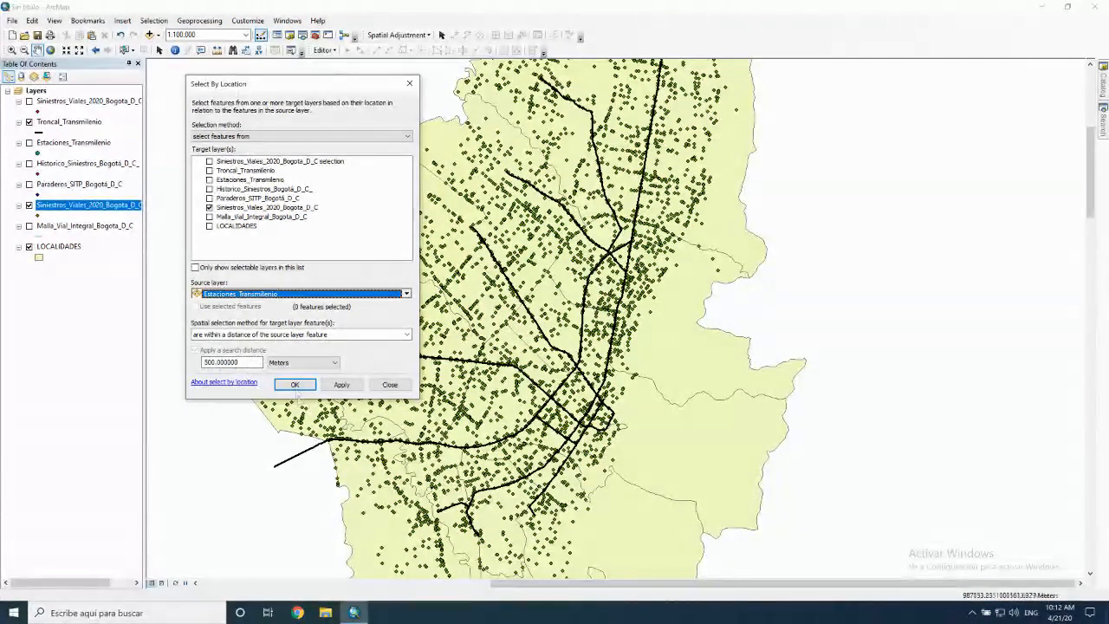
click(294, 385)
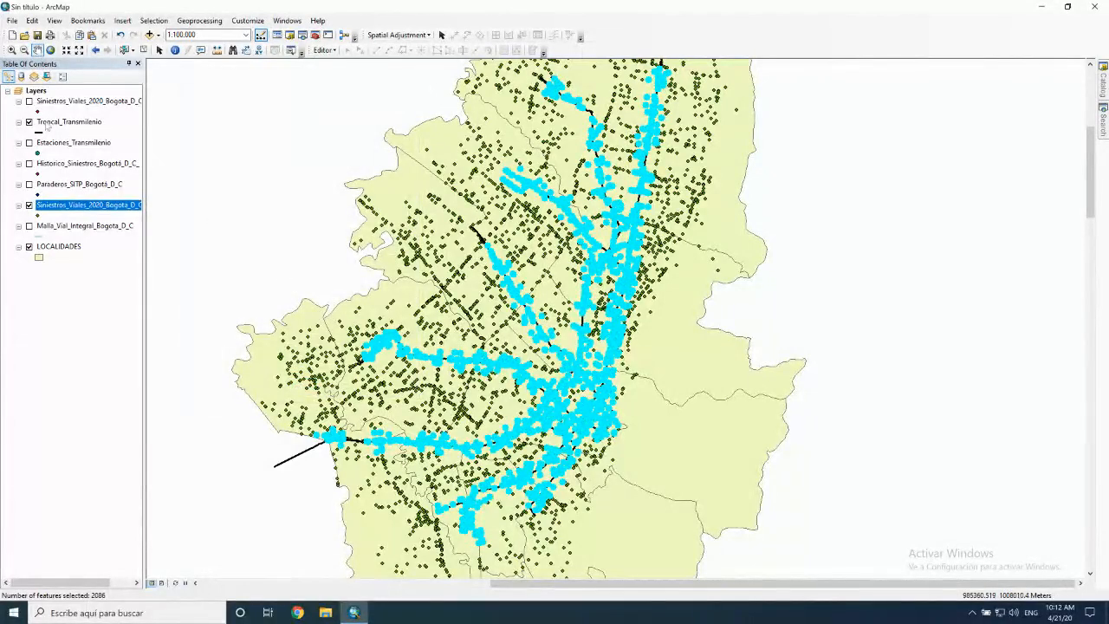
- Show the layer of accidents near the Transmilenio trunk lines and clear the current feature selection
click(29, 101)
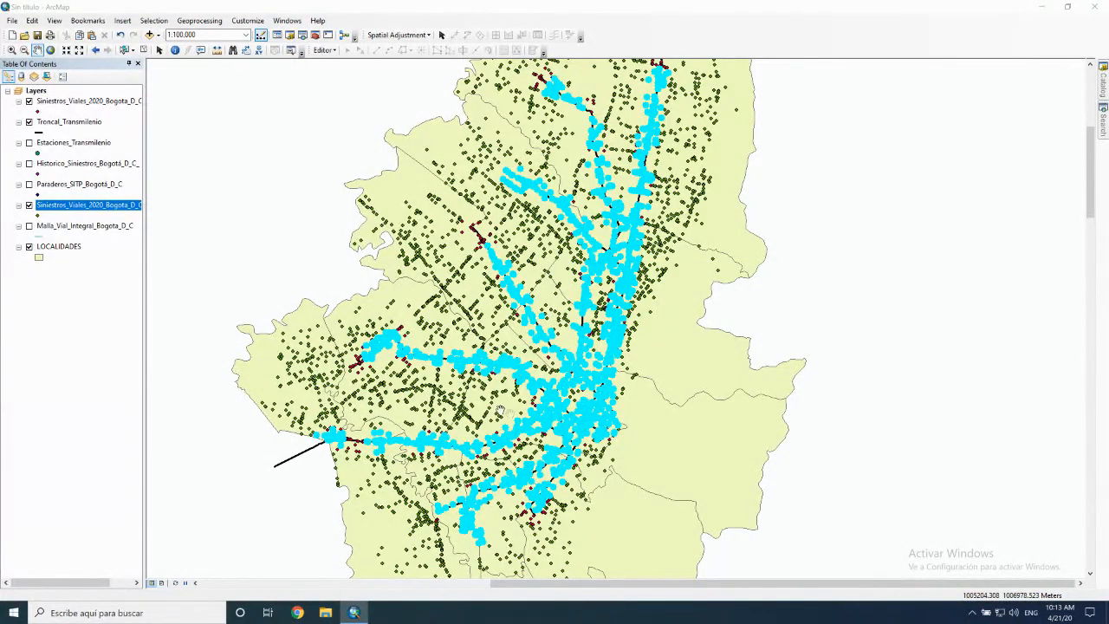
click(143, 50)
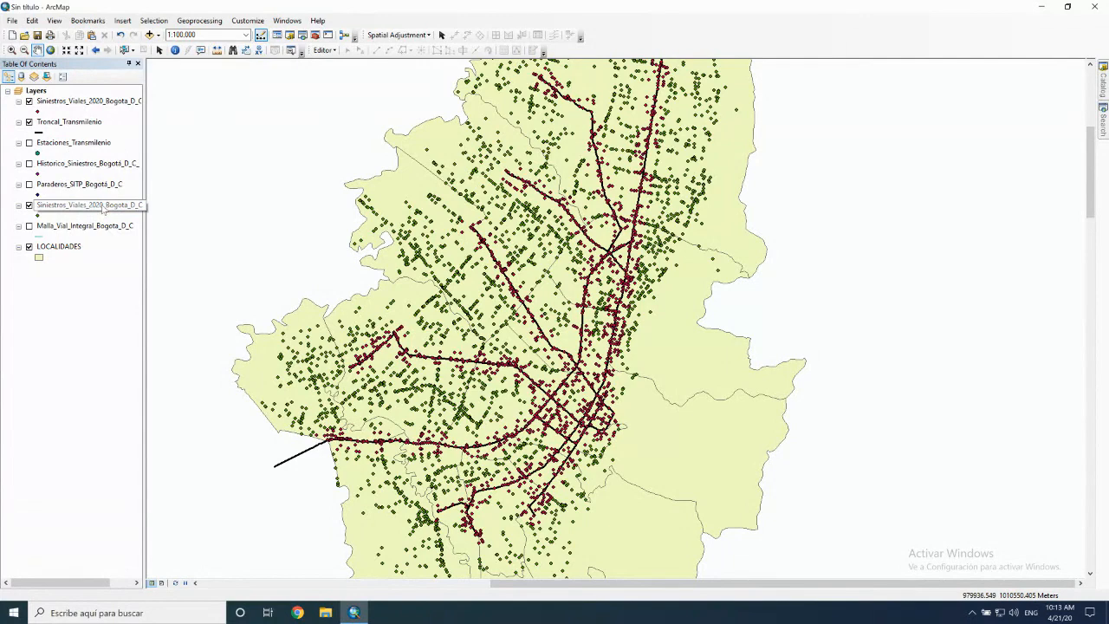
- Open the attribute table of the Siniestros_Viales_2020_Bogota_D_C selection layer and examine its fields up to CLASE_ACC and LOCALIDAD
click(85, 102)
right_click(85, 102)
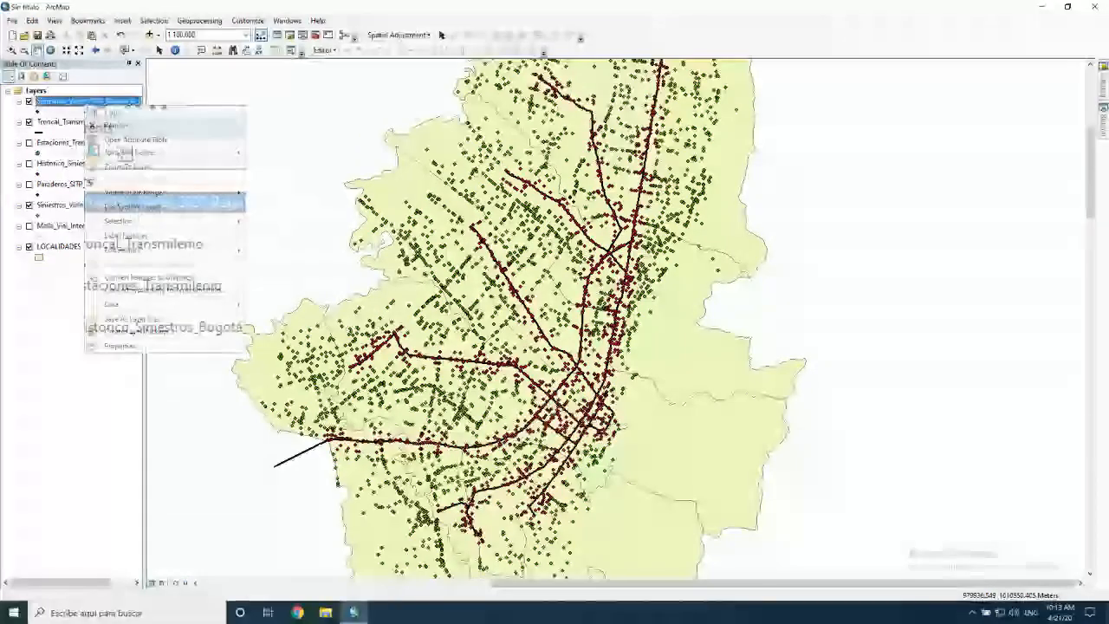
click(118, 139)
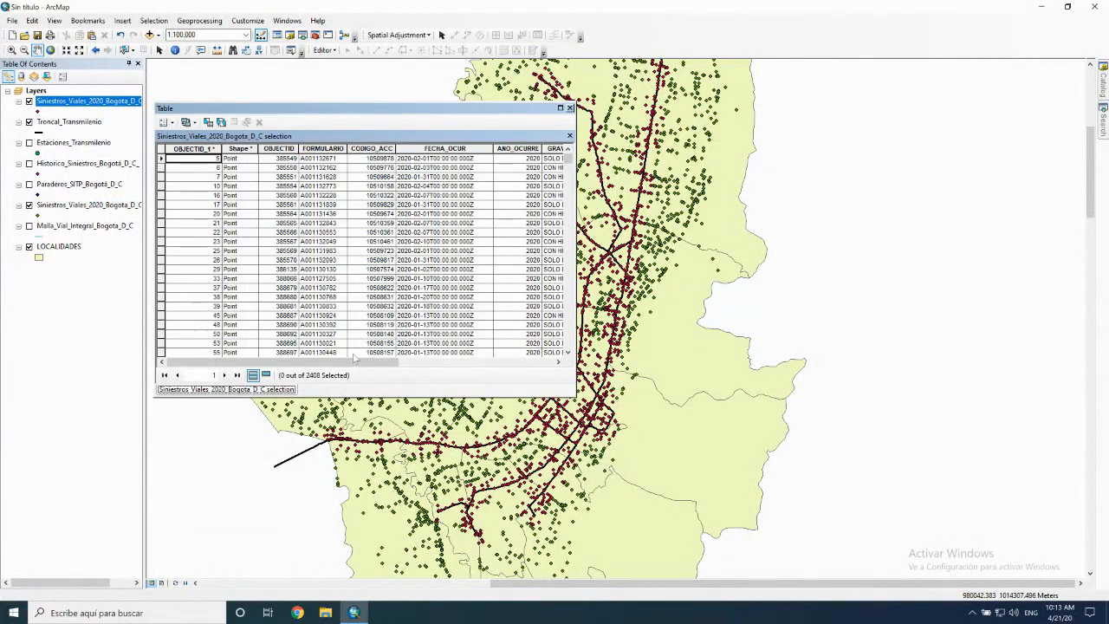
drag(357, 367, 433, 355)
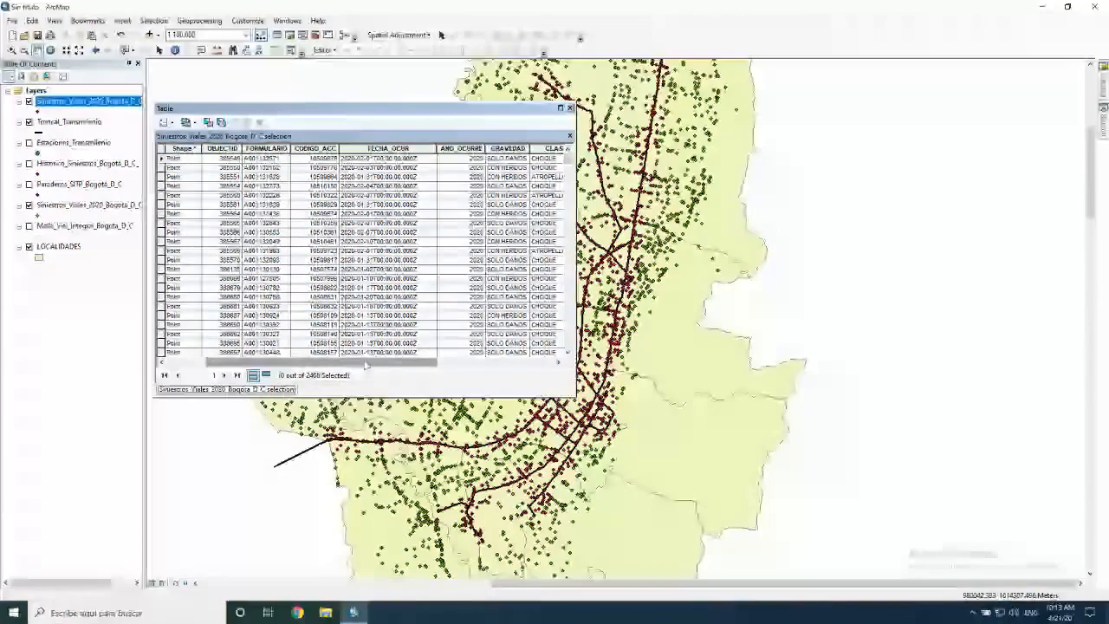
drag(364, 364, 502, 360)
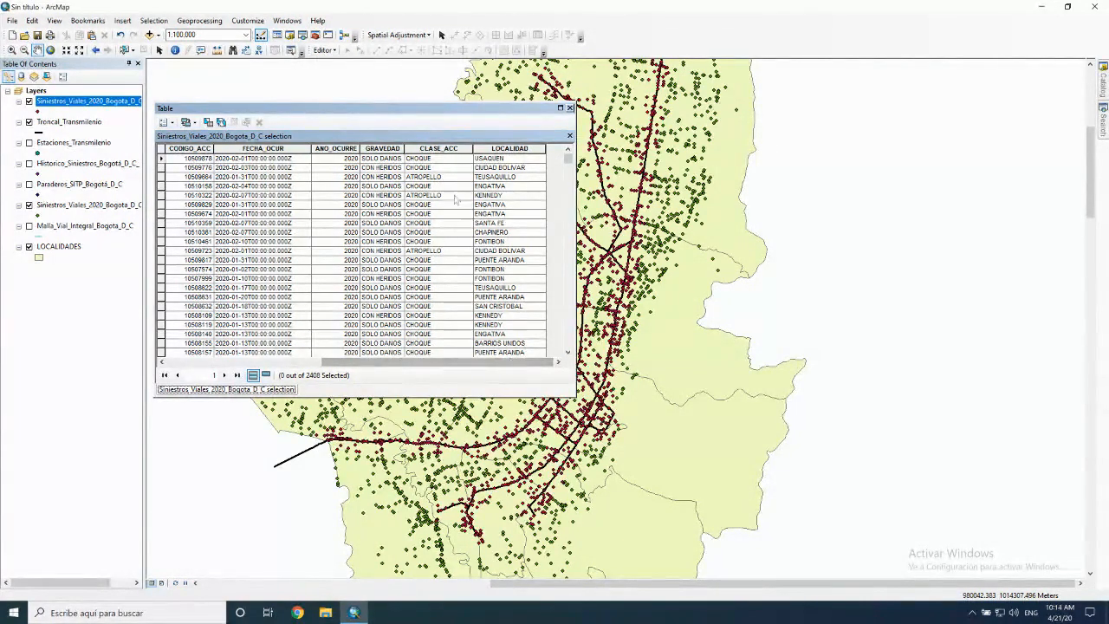
- Summarize the CLASE_ACC field without additional statistics into the default output table and add the result to the map
click(450, 149)
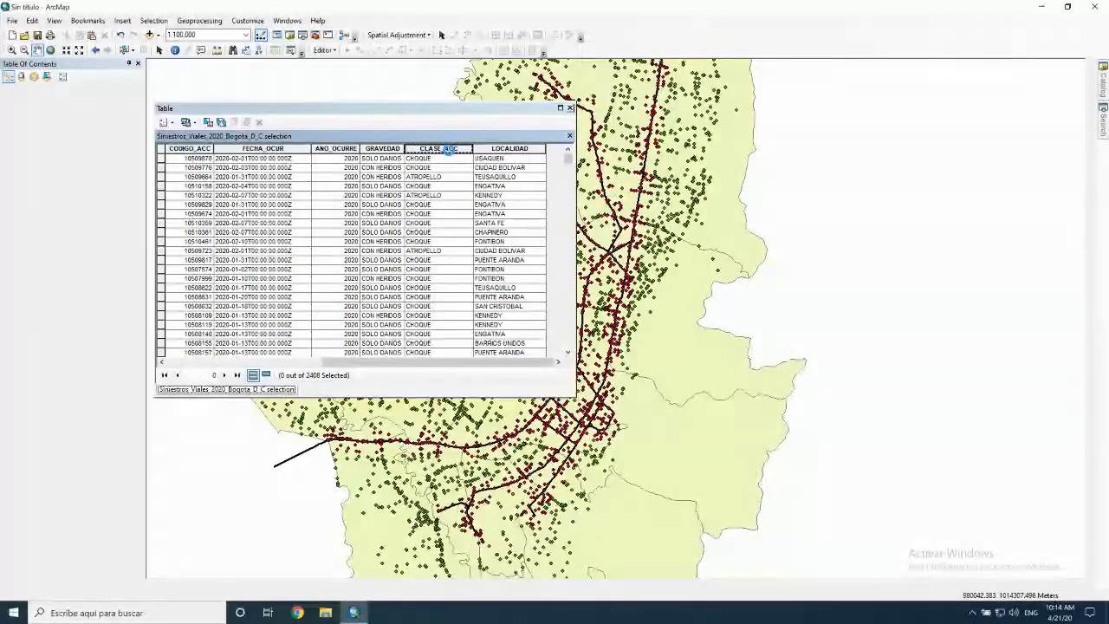
right_click(449, 154)
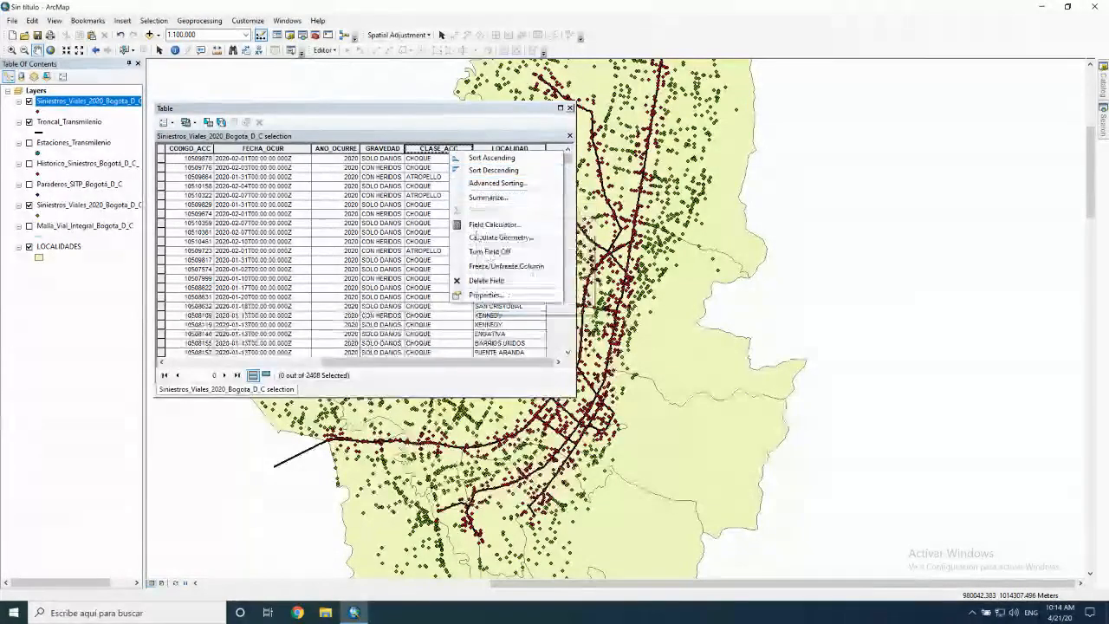
click(490, 197)
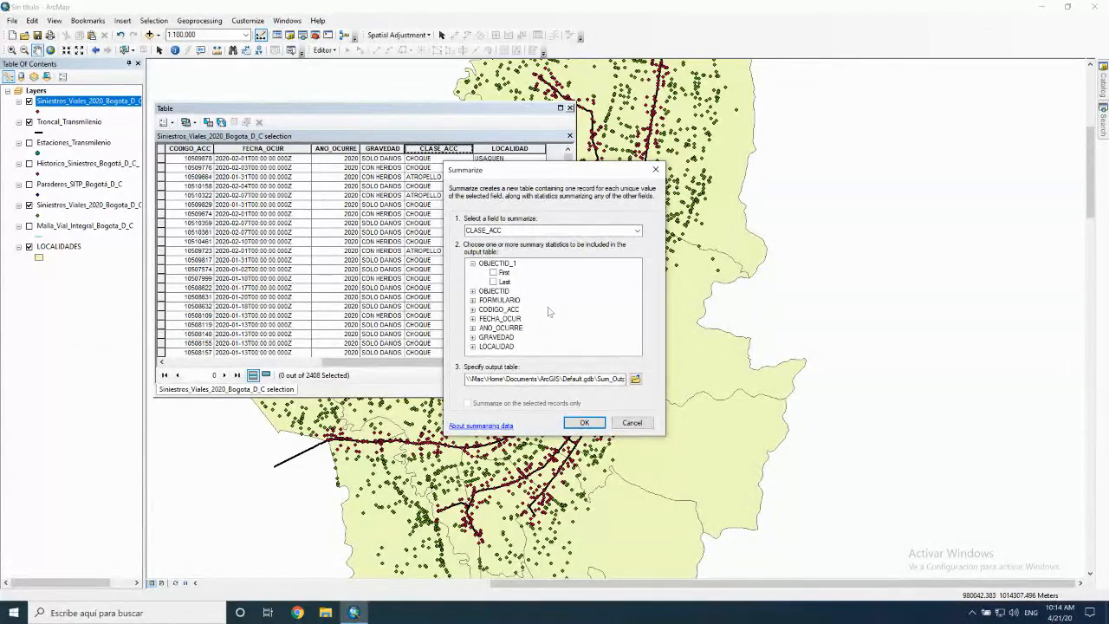
click(473, 301)
click(473, 301)
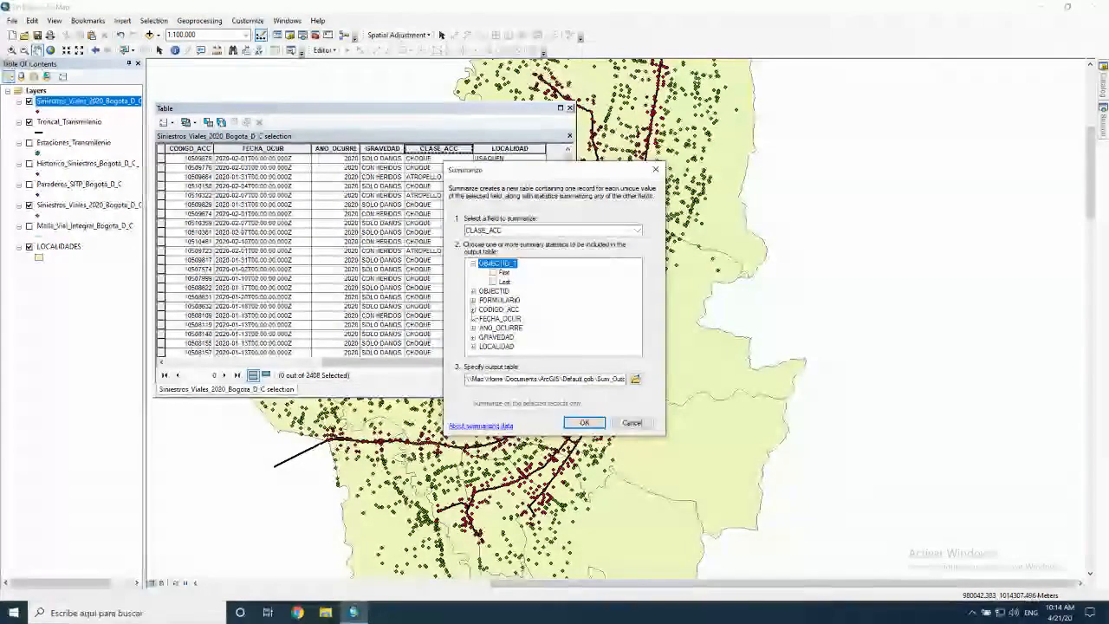
click(473, 310)
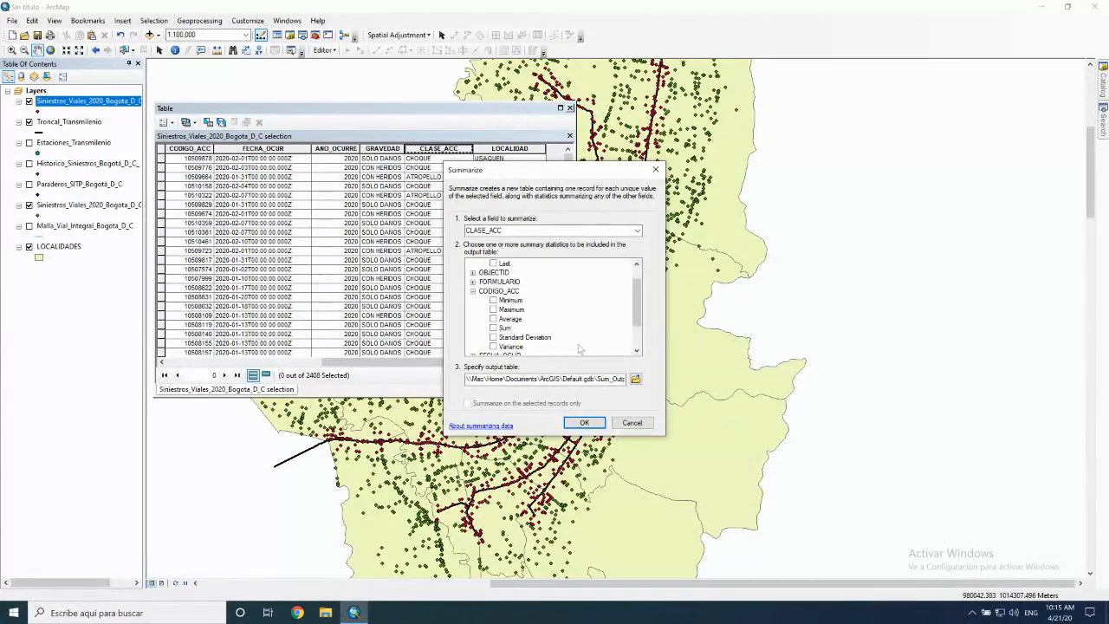
click(473, 291)
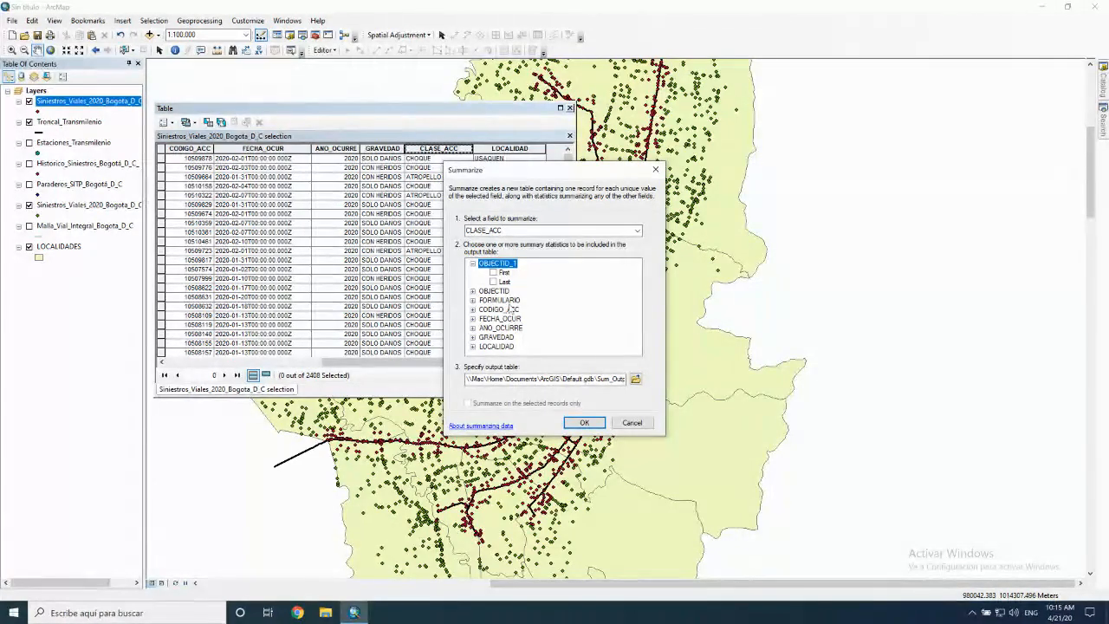
click(582, 421)
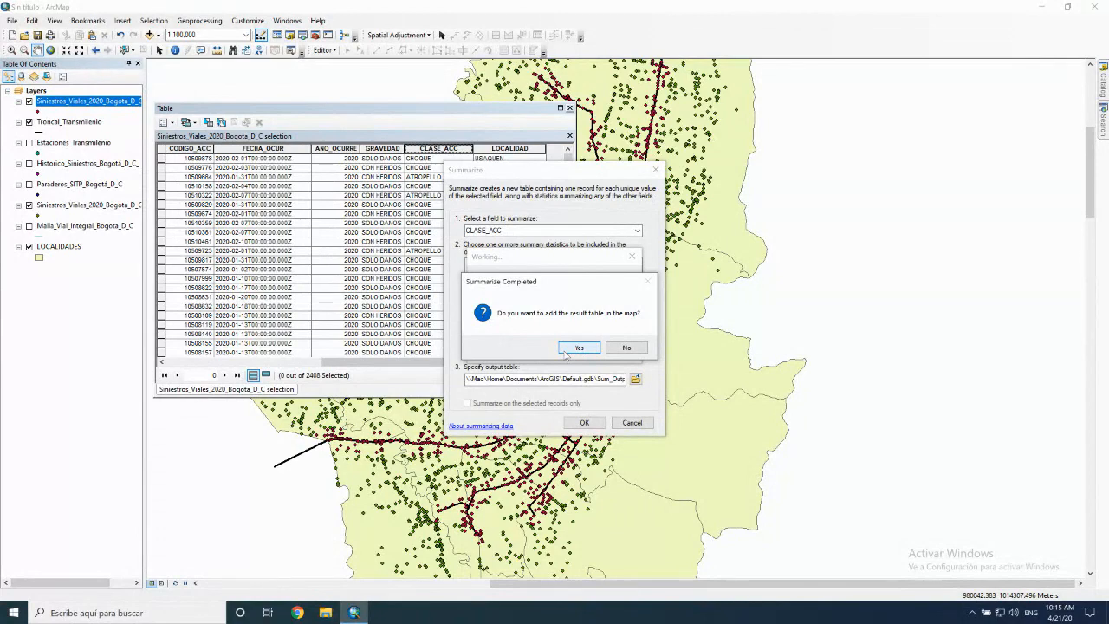
click(571, 350)
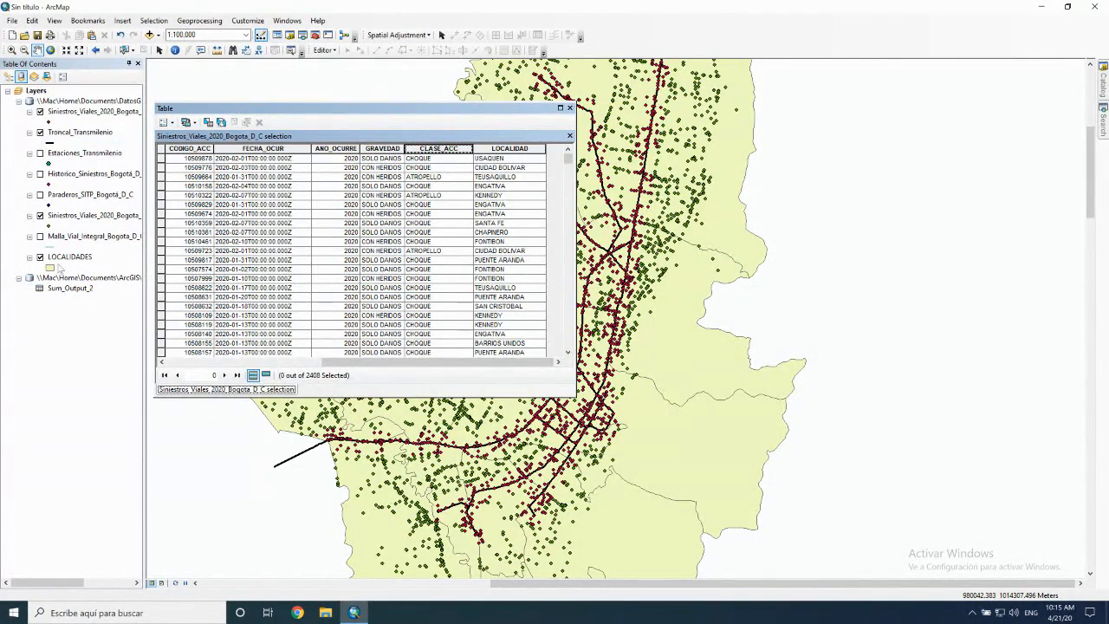
- List the map contents by source and open the Sum_Output_2 table
click(69, 288)
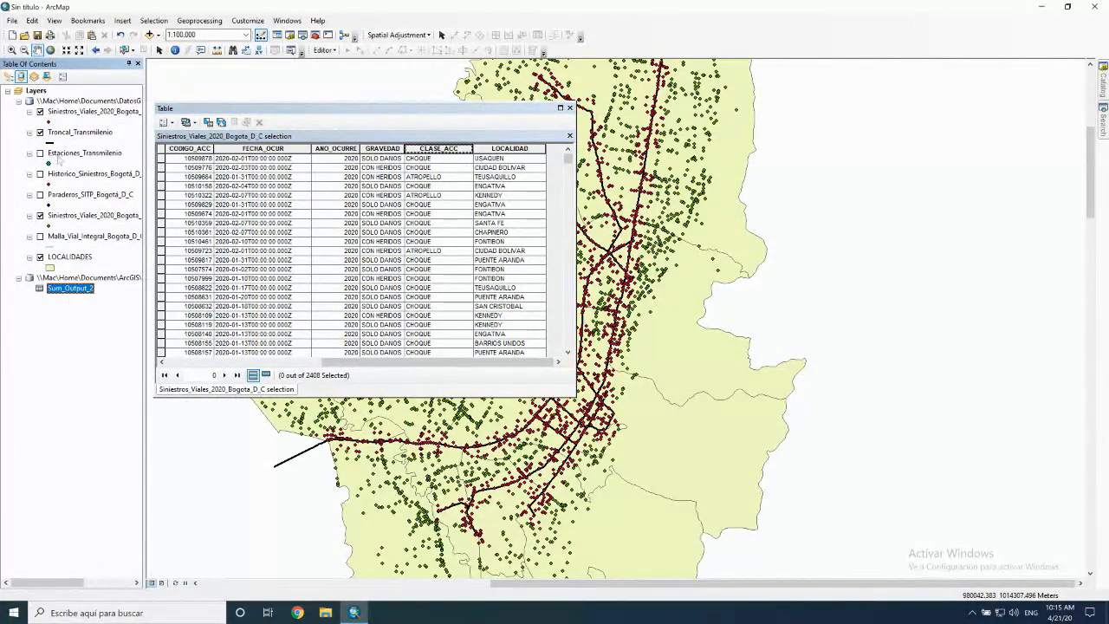
click(9, 76)
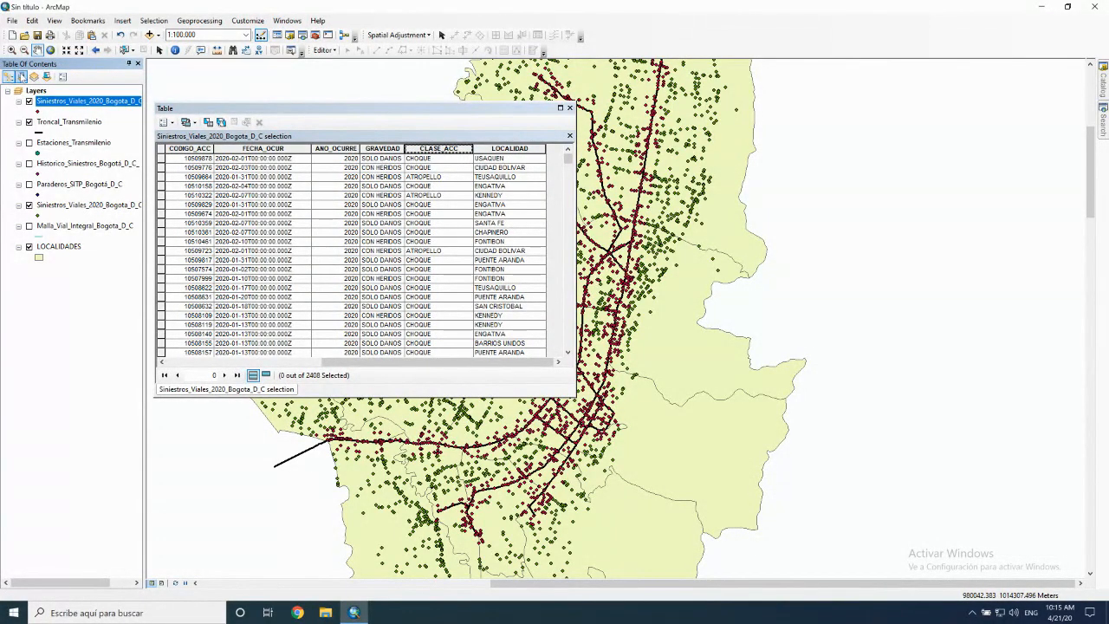
click(21, 77)
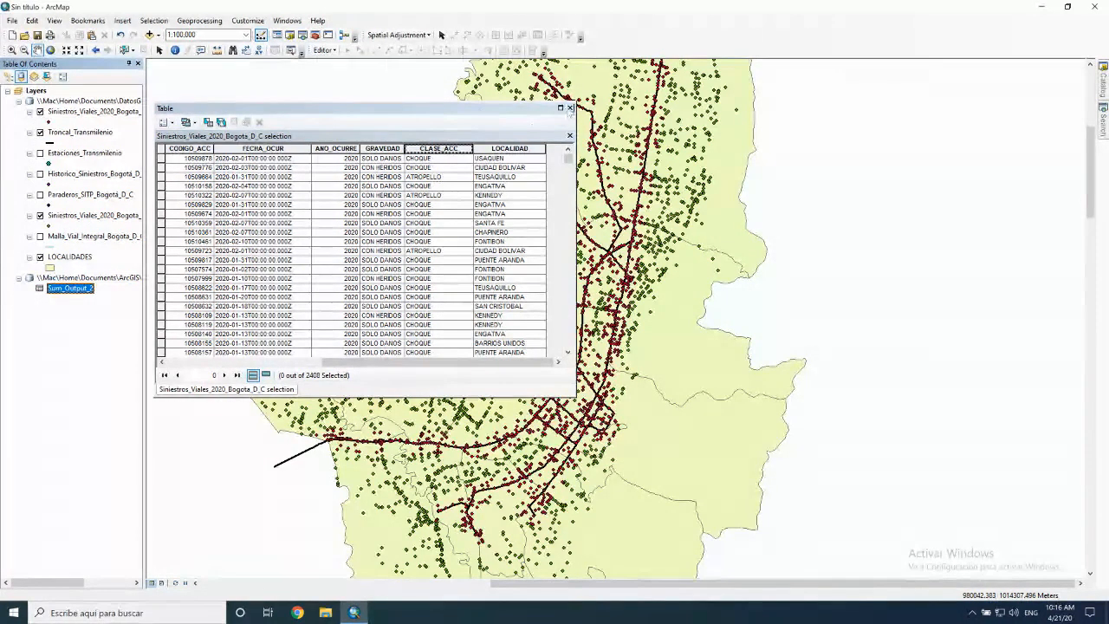
right_click(78, 296)
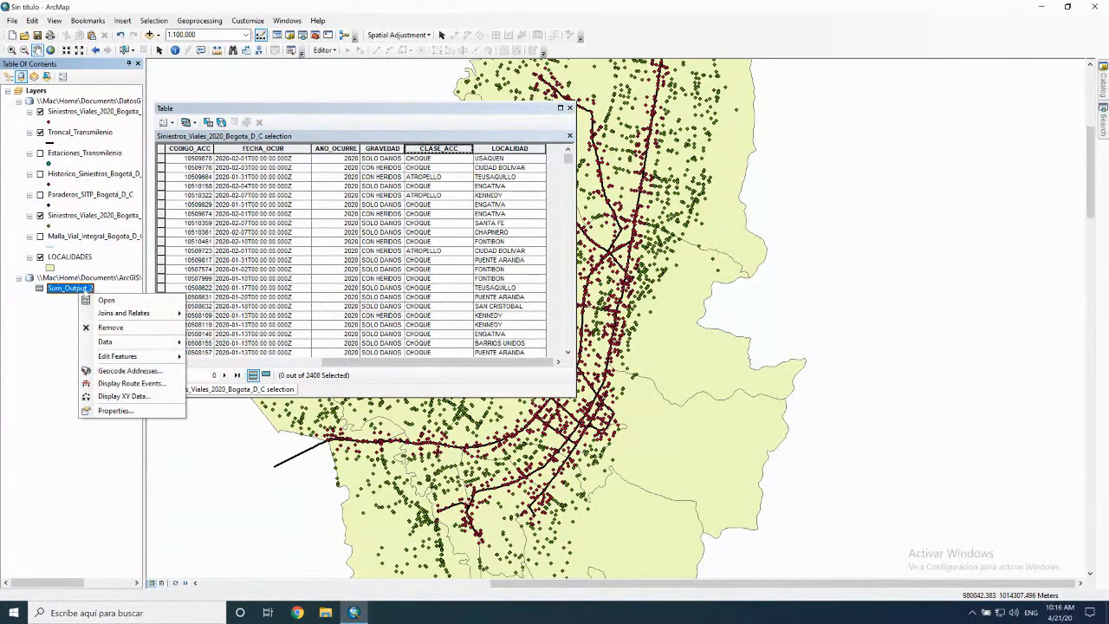
click(102, 300)
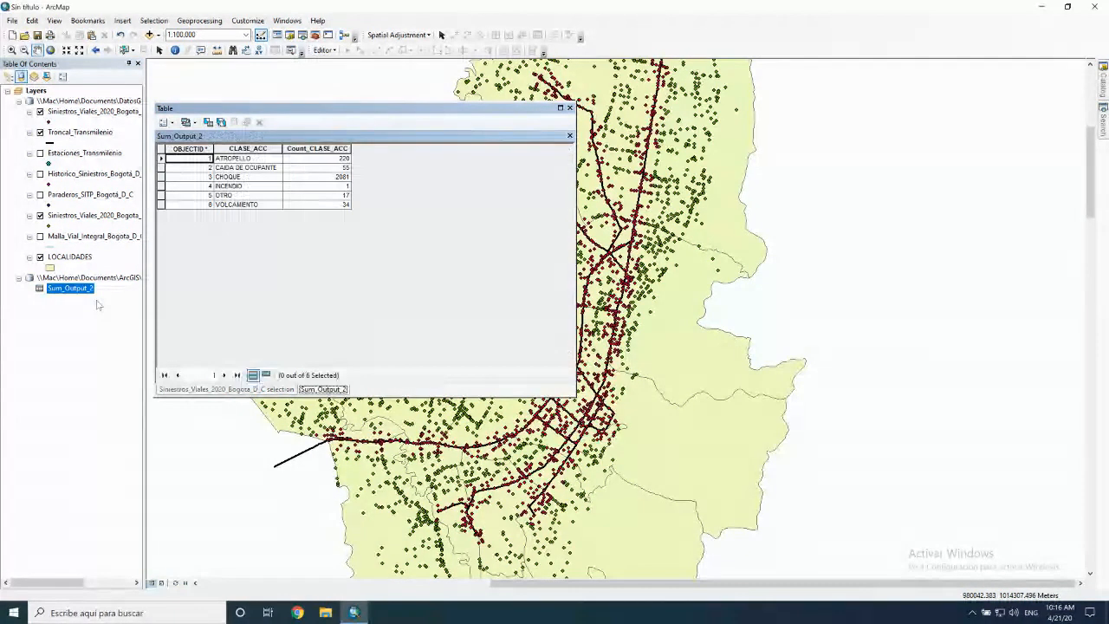
- Examine each accident class in the summary table together with its Count_CLASE_ACC value
click(239, 167)
click(239, 177)
click(240, 185)
click(241, 195)
click(241, 205)
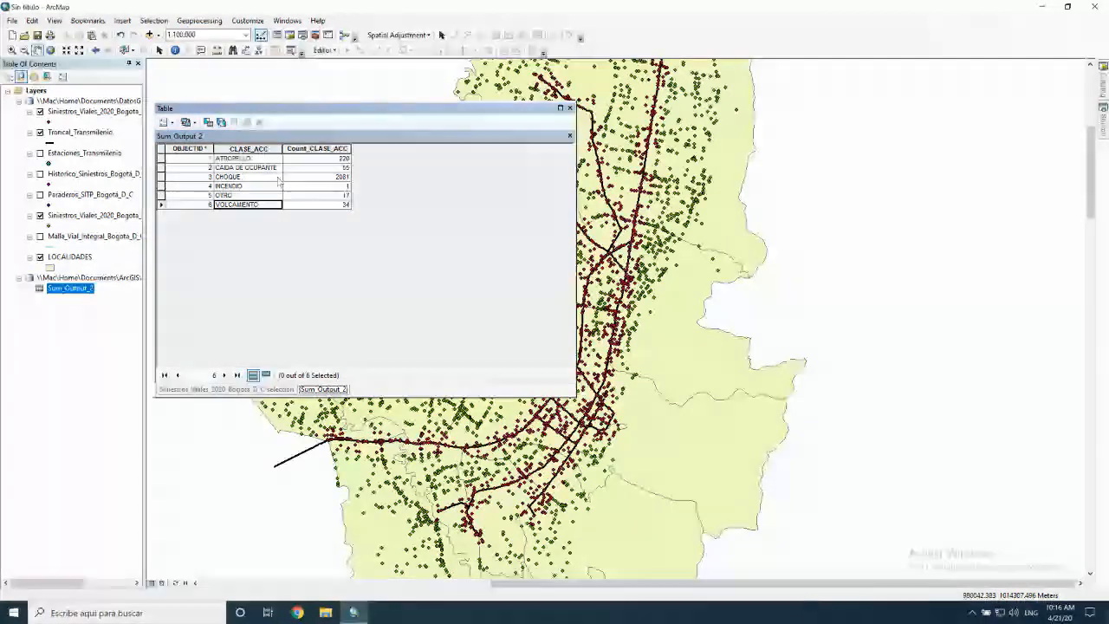
click(321, 169)
click(322, 176)
click(323, 185)
click(324, 204)
click(324, 195)
click(324, 186)
click(323, 177)
click(323, 167)
click(323, 158)
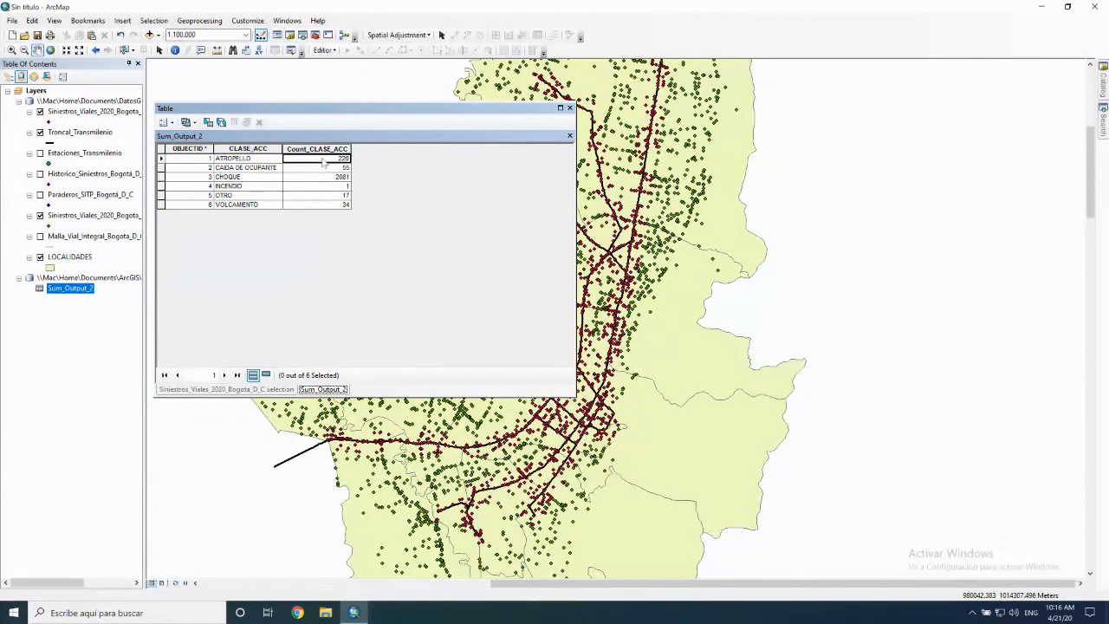
right_click(76, 290)
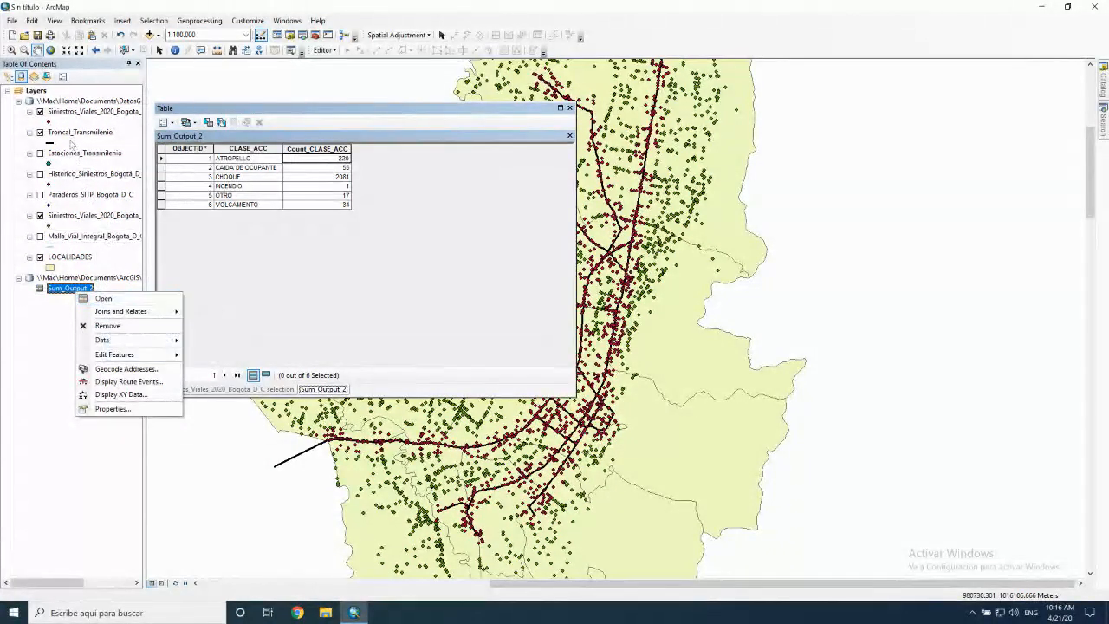
click(71, 249)
right_click(76, 175)
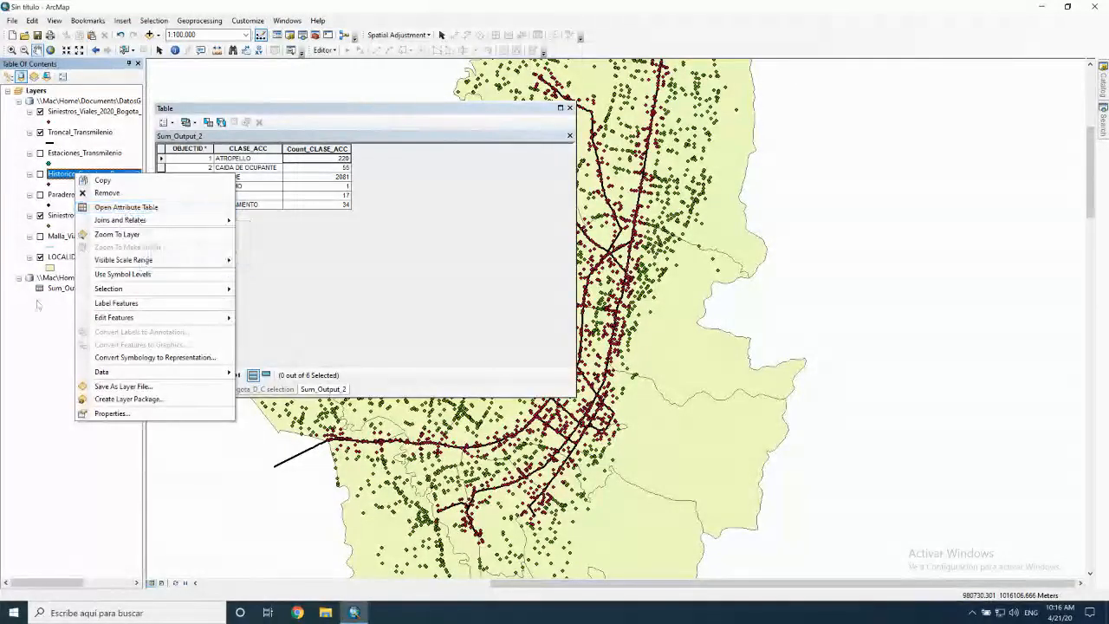
right_click(64, 288)
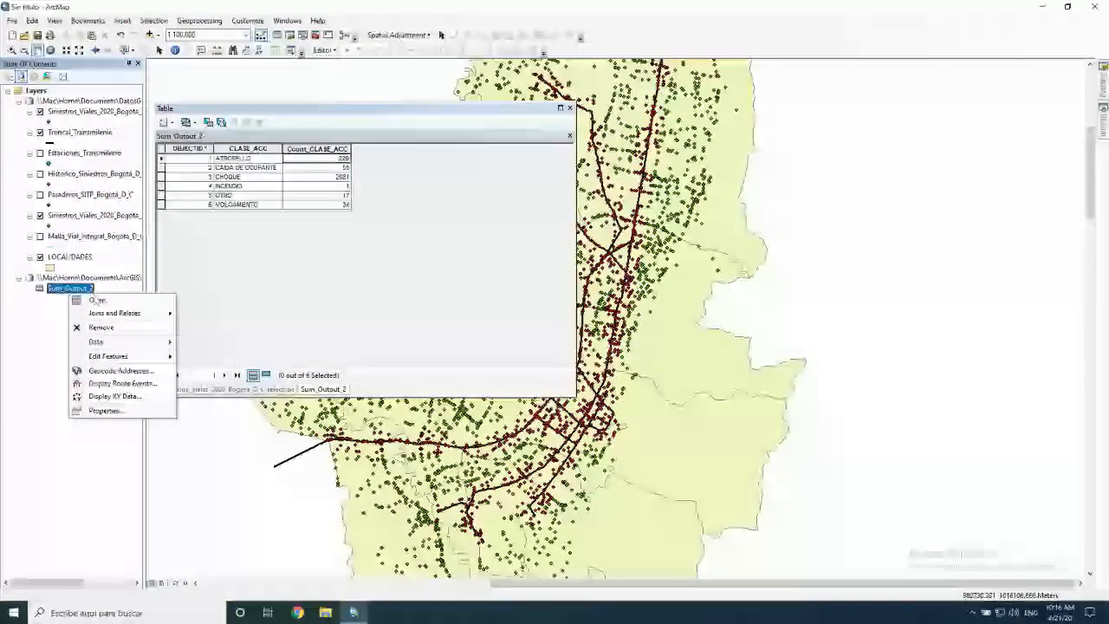
click(49, 329)
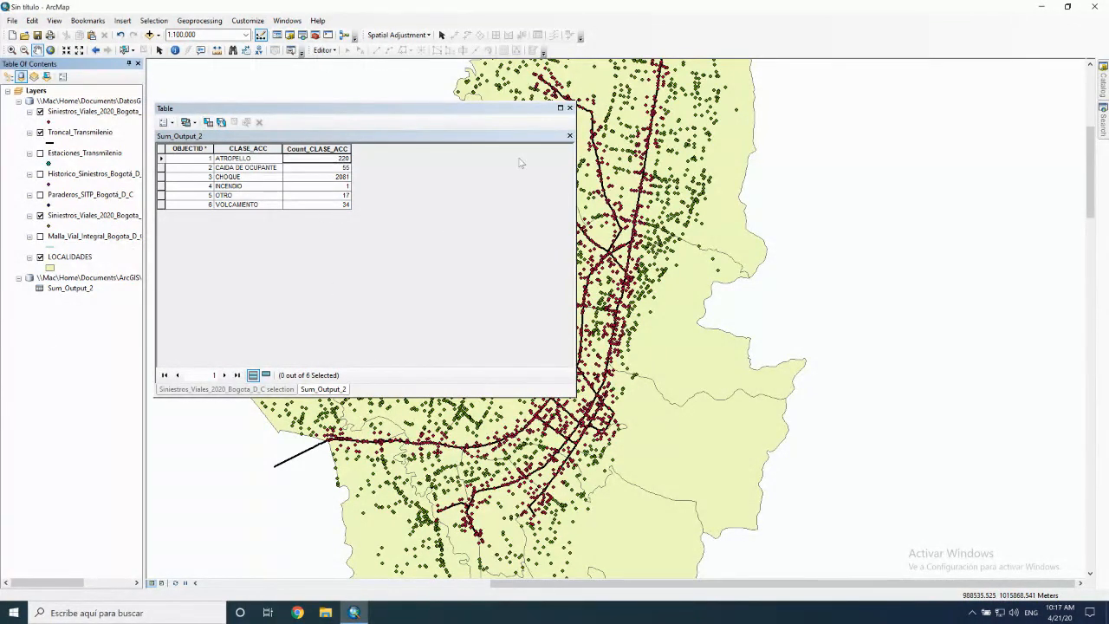
- Close the Sum_Output_2 table to return to the accident selection layer's attribute table
click(568, 135)
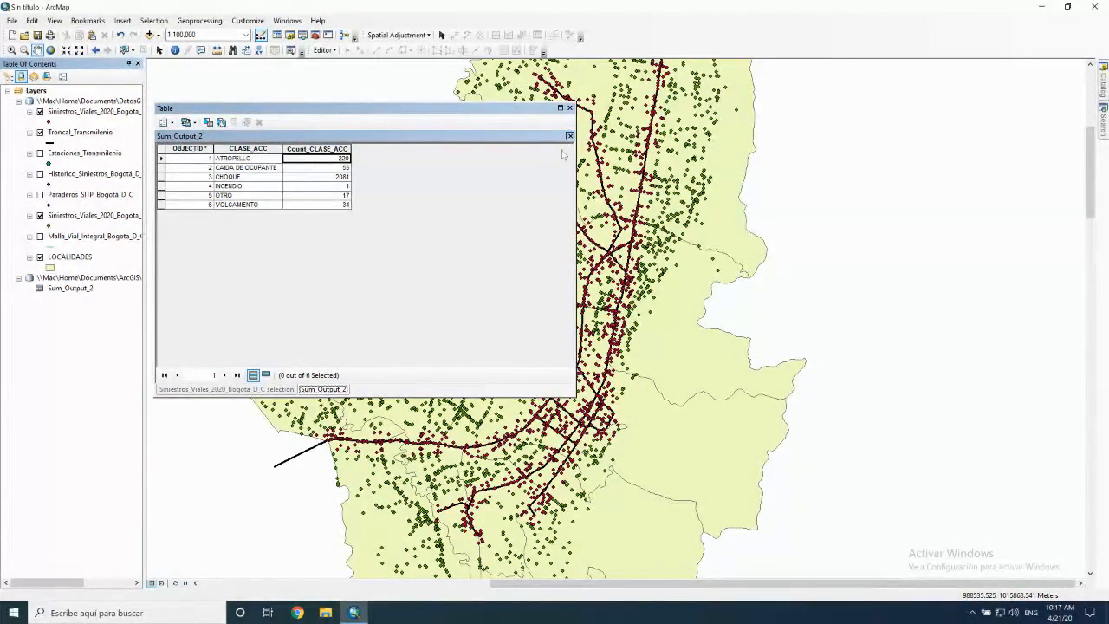
drag(484, 363, 540, 368)
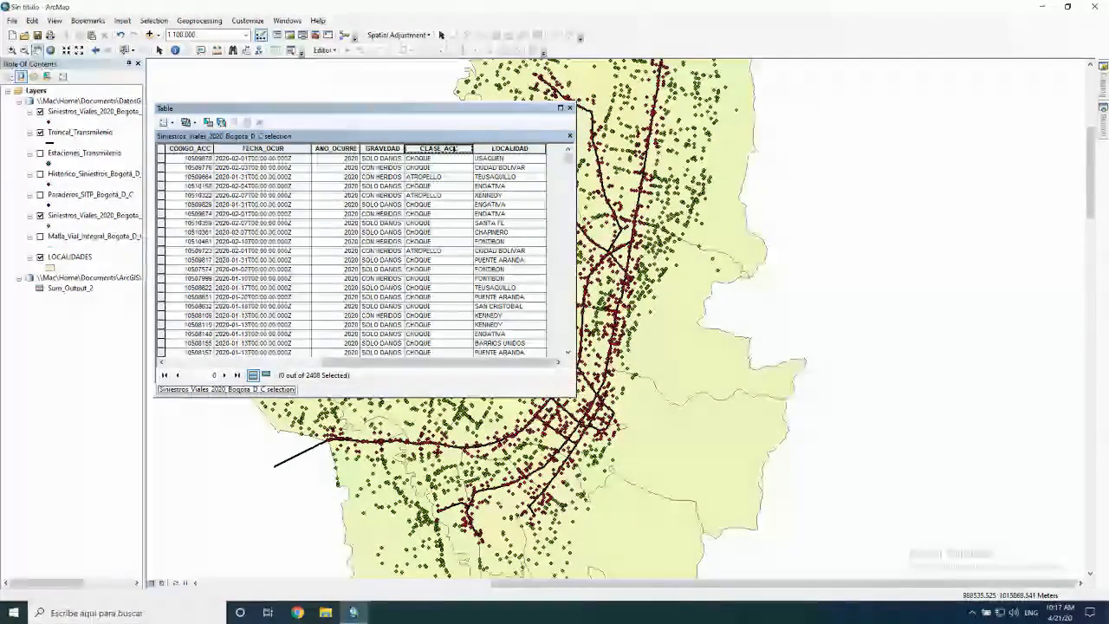
right_click(454, 149)
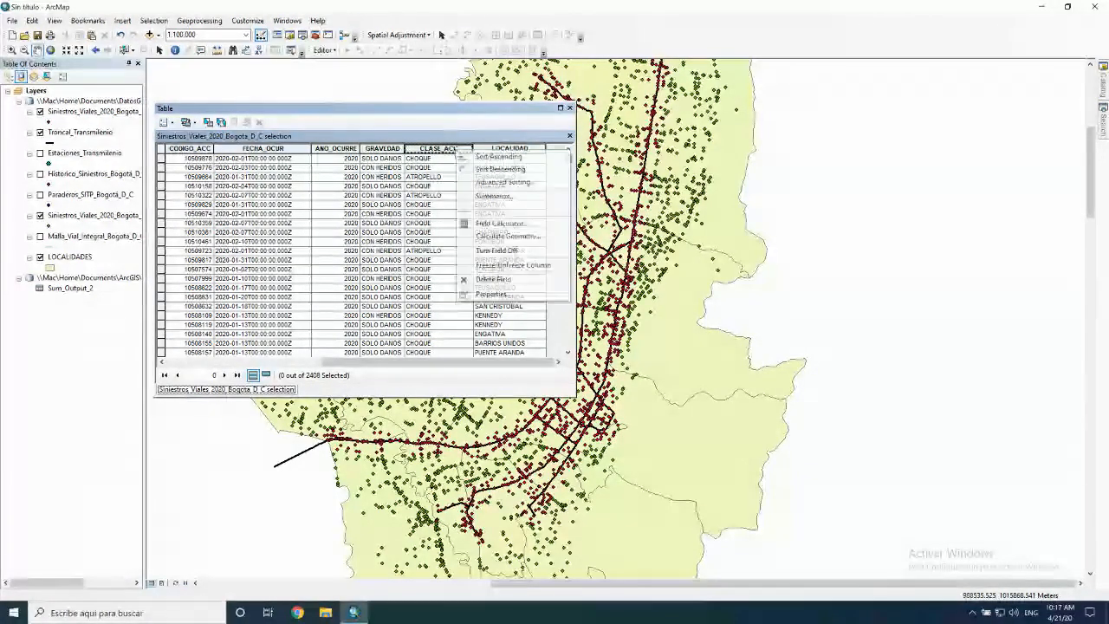
click(492, 197)
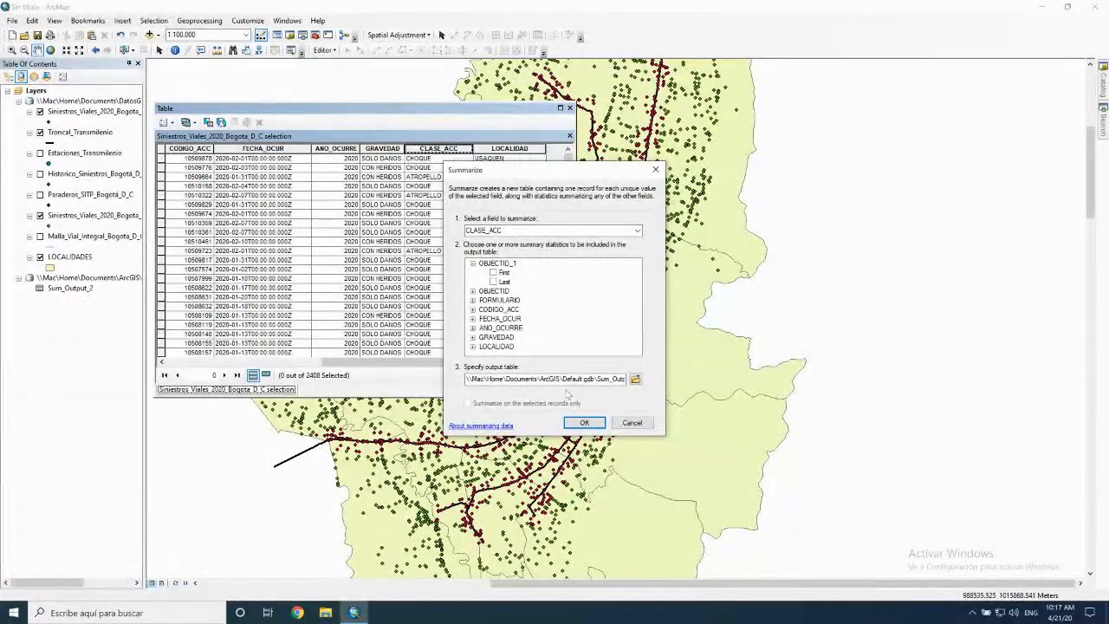
click(622, 423)
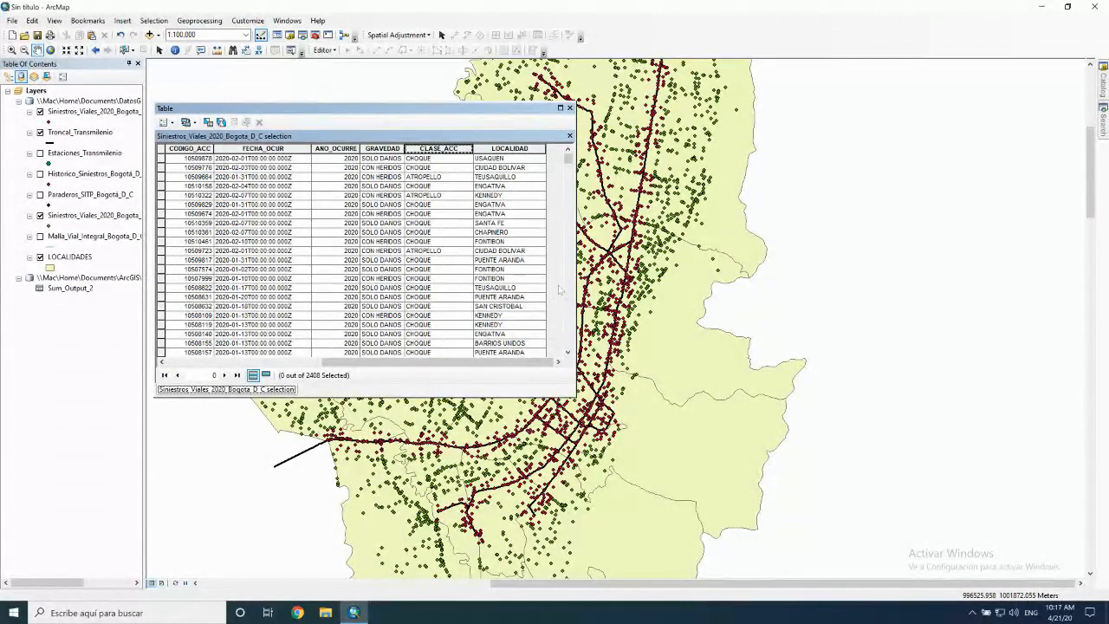
- Close the table and select Historico_Siniestros_Bogotá_D_C_ features within a distance of 500 meters of Estaciones_Transmilenio
click(569, 107)
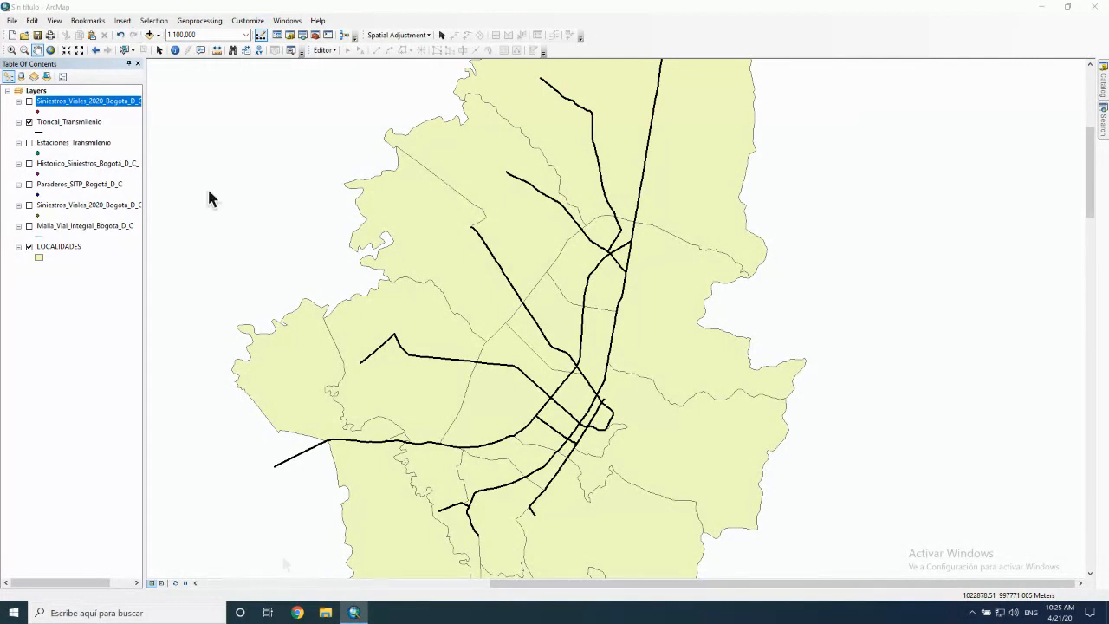
click(153, 21)
click(154, 21)
click(153, 21)
click(195, 48)
click(209, 208)
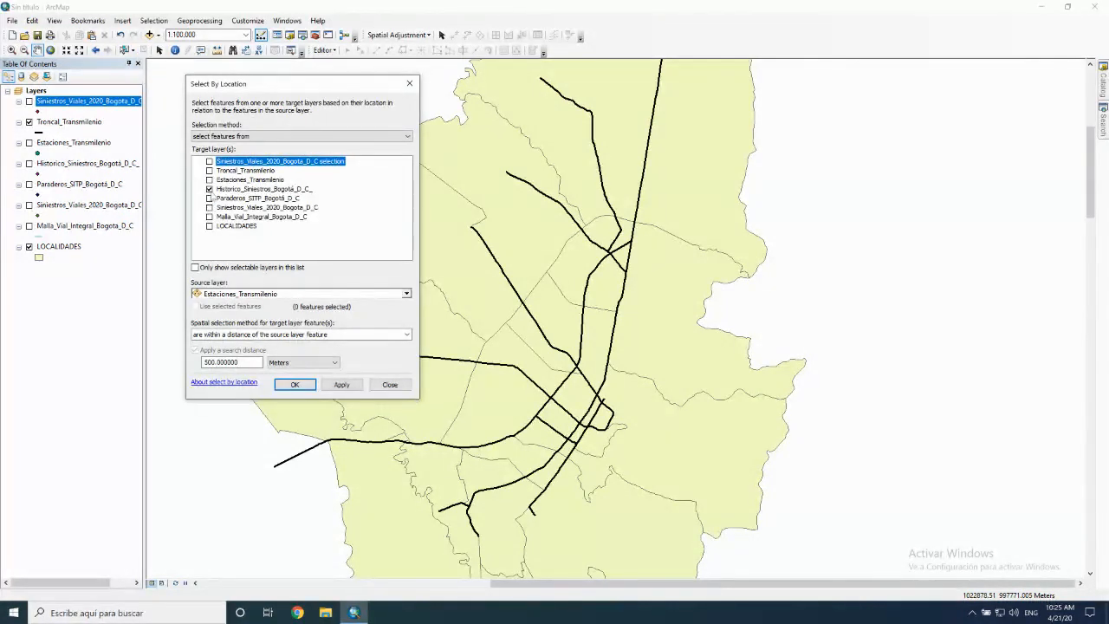
click(277, 295)
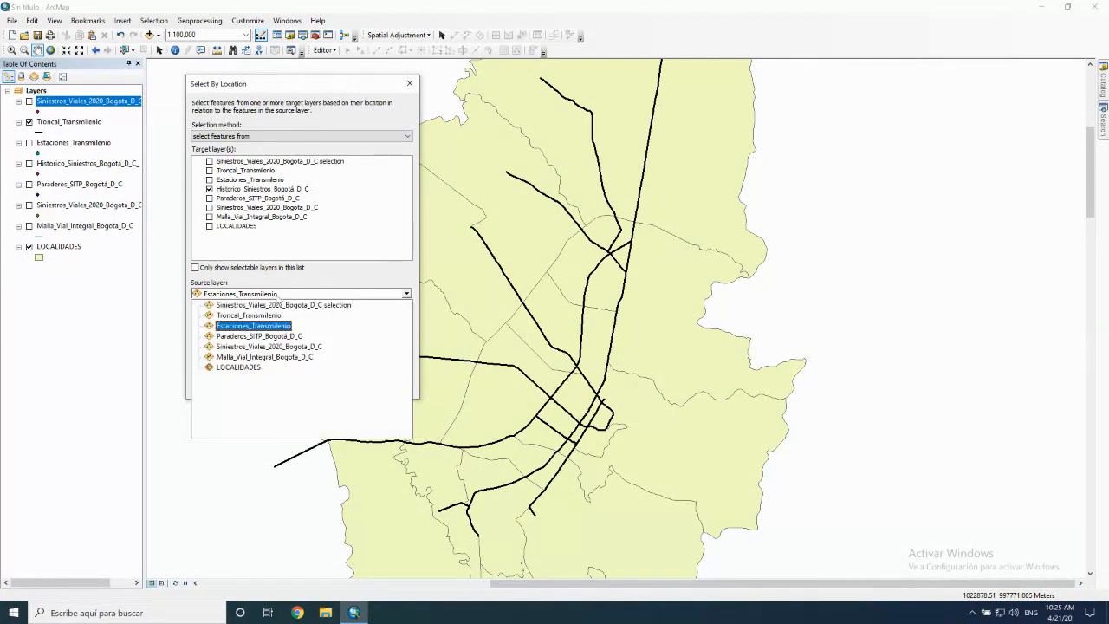
click(264, 317)
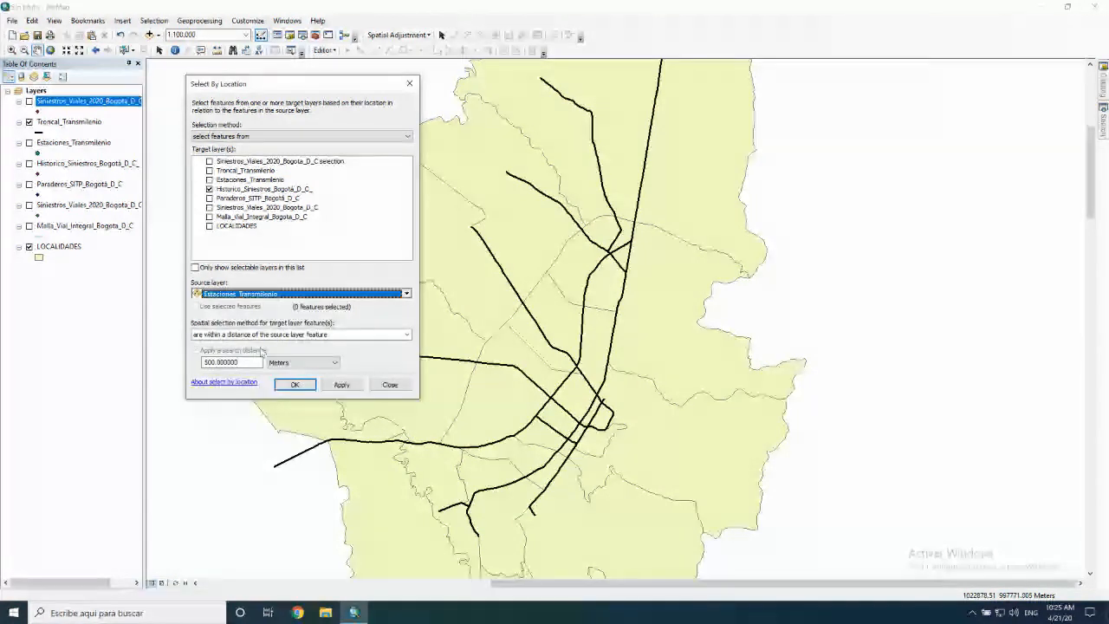
click(303, 385)
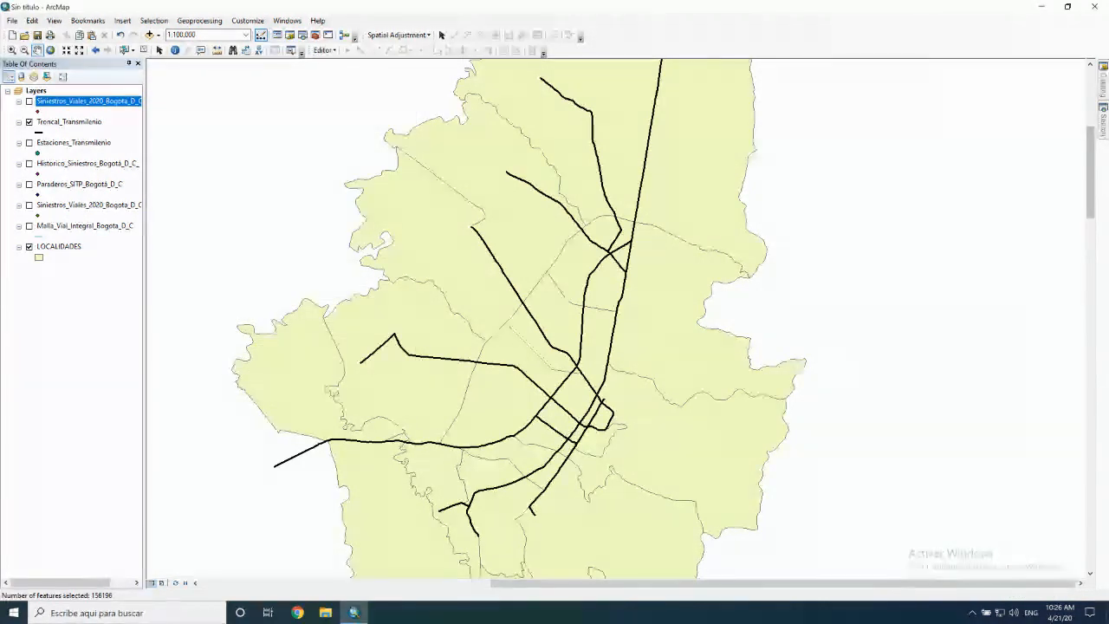
- Check the selected records in the Historico_Siniestros_Bogotá_D_C_ attribute table and close it
click(94, 163)
right_click(93, 164)
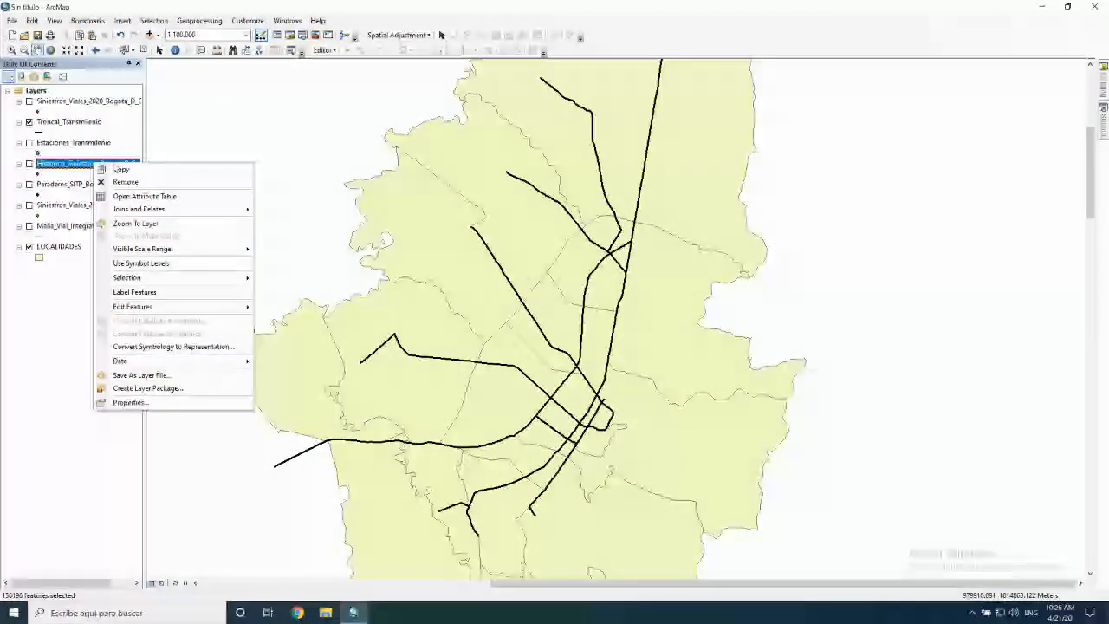
click(132, 193)
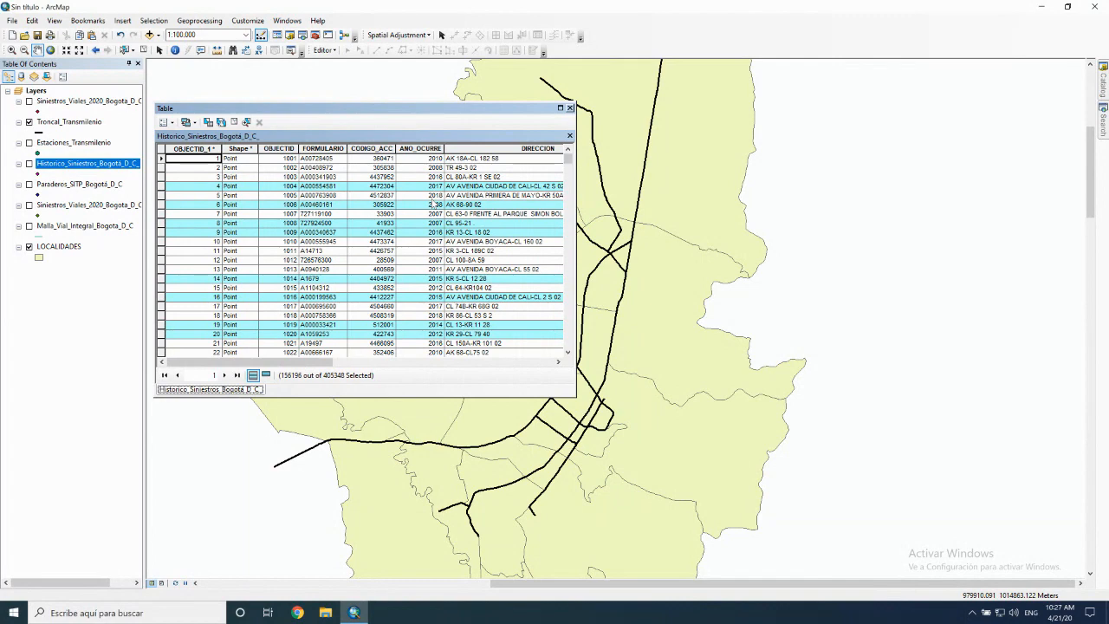
click(570, 108)
- Create a new layer from the selected Historico_Siniestros_Bogotá_D_C_ features and turn off its display
right_click(120, 169)
mouse_move(227, 283)
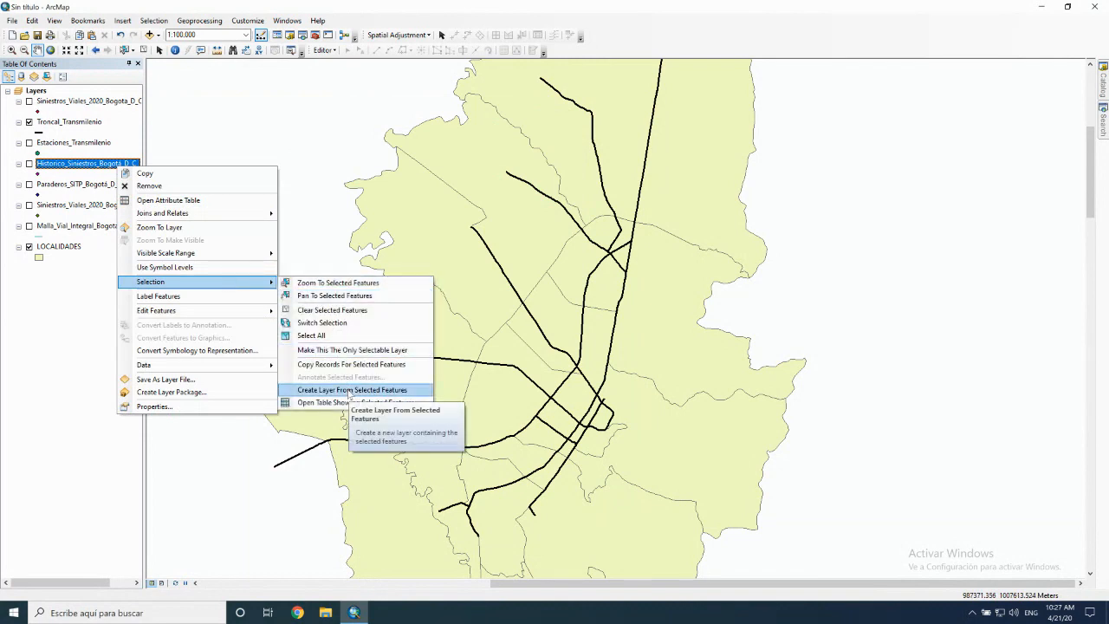
click(349, 391)
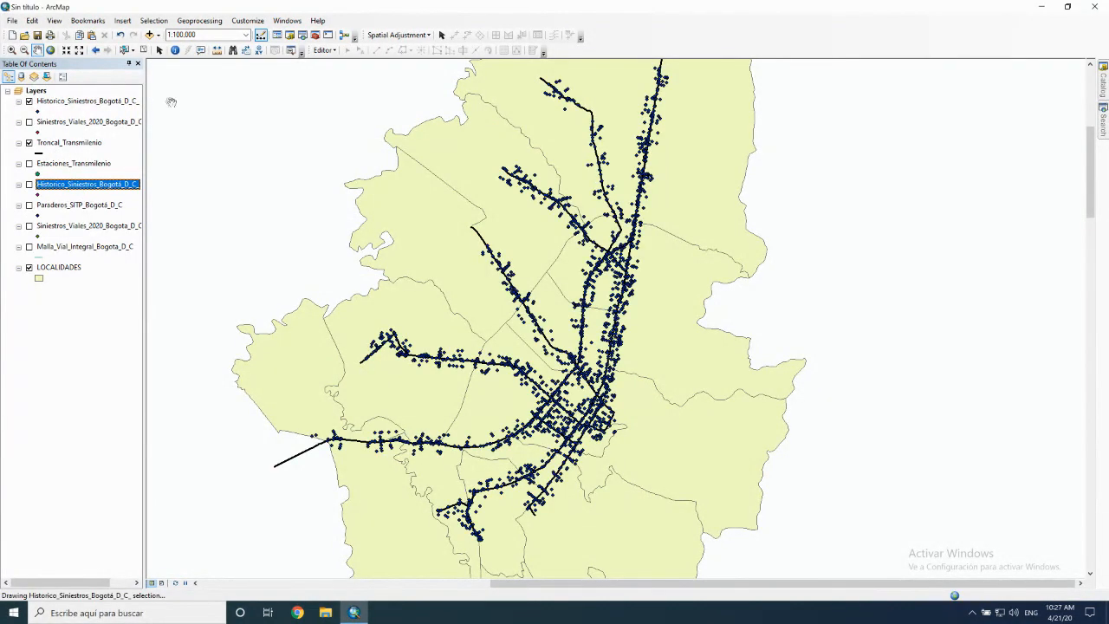
click(30, 101)
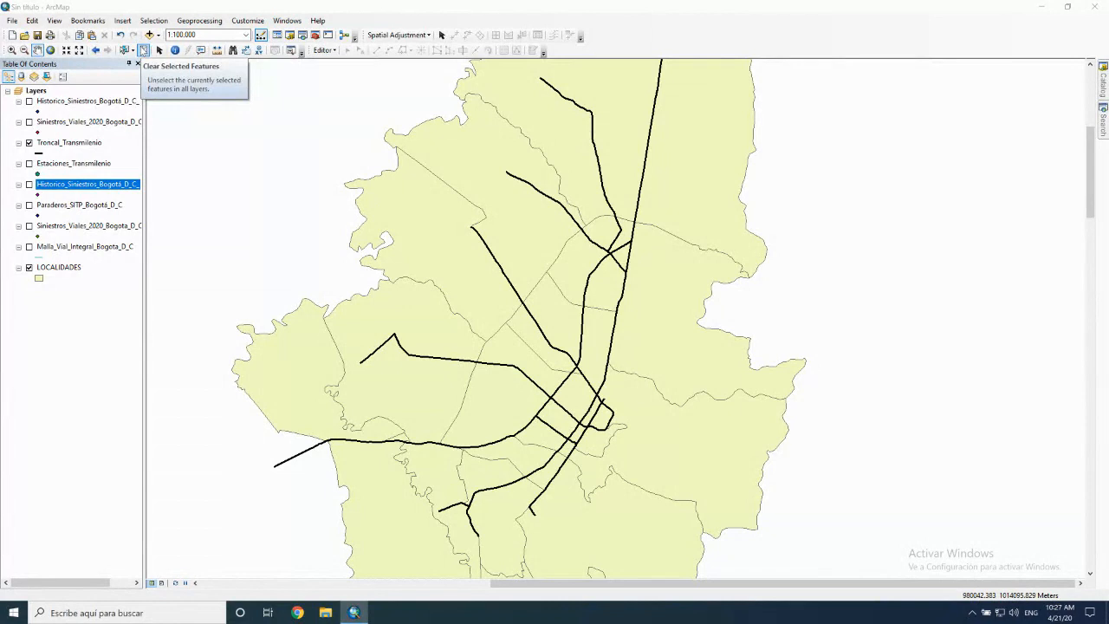
- Open the attribute table of the Historico_Siniestros_Bogotá_D_C_ selection layer and review its accident class, severity and year fields
click(70, 110)
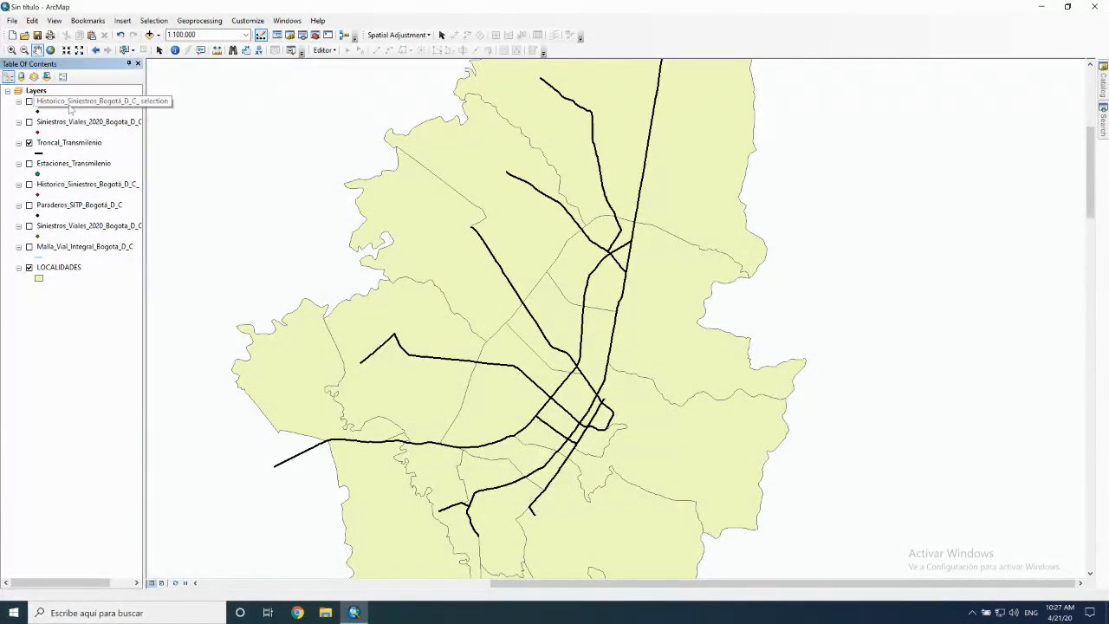
right_click(70, 108)
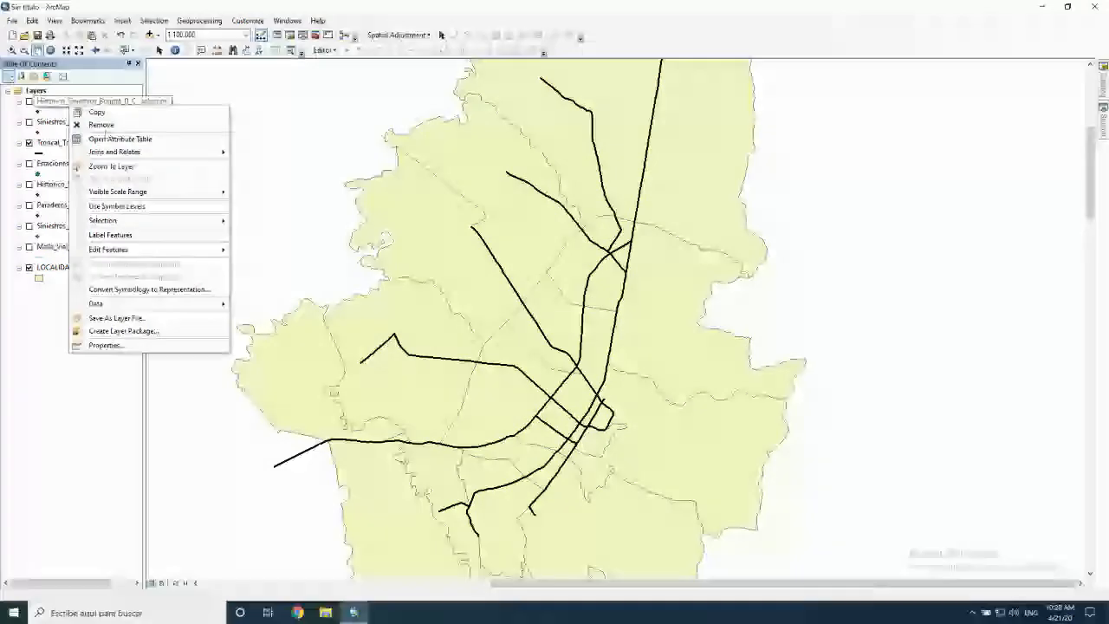
click(106, 134)
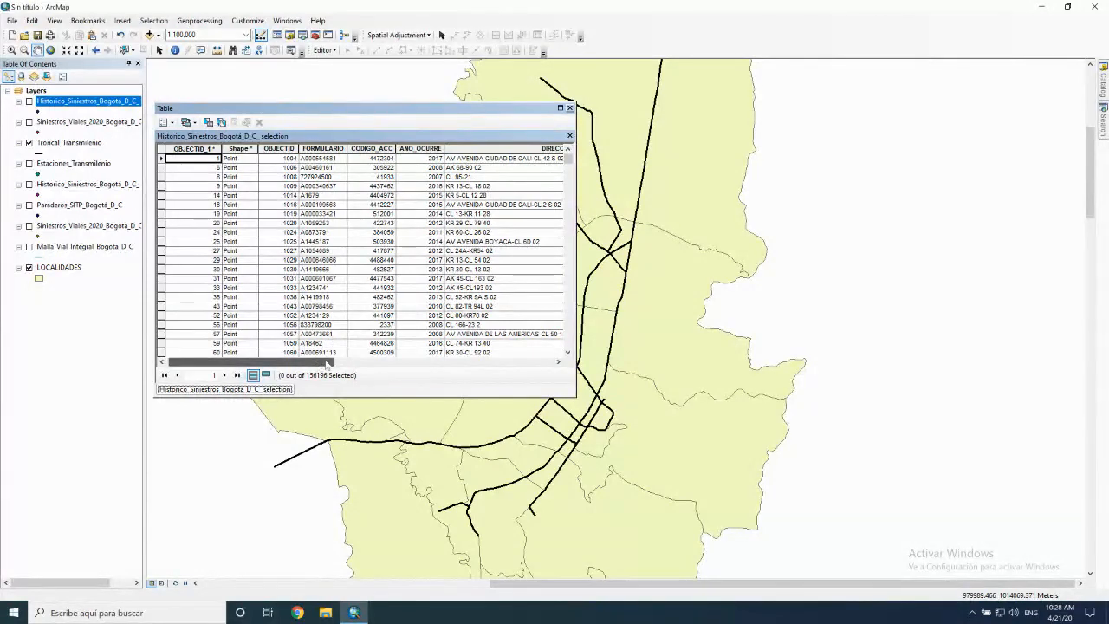
drag(426, 361, 508, 360)
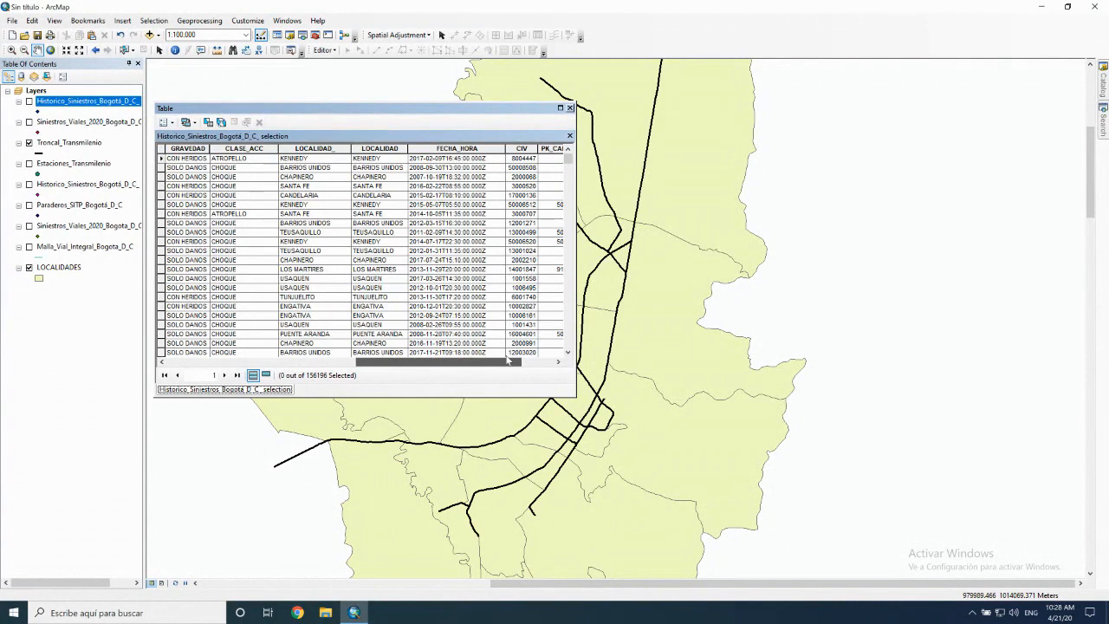
drag(509, 360, 487, 360)
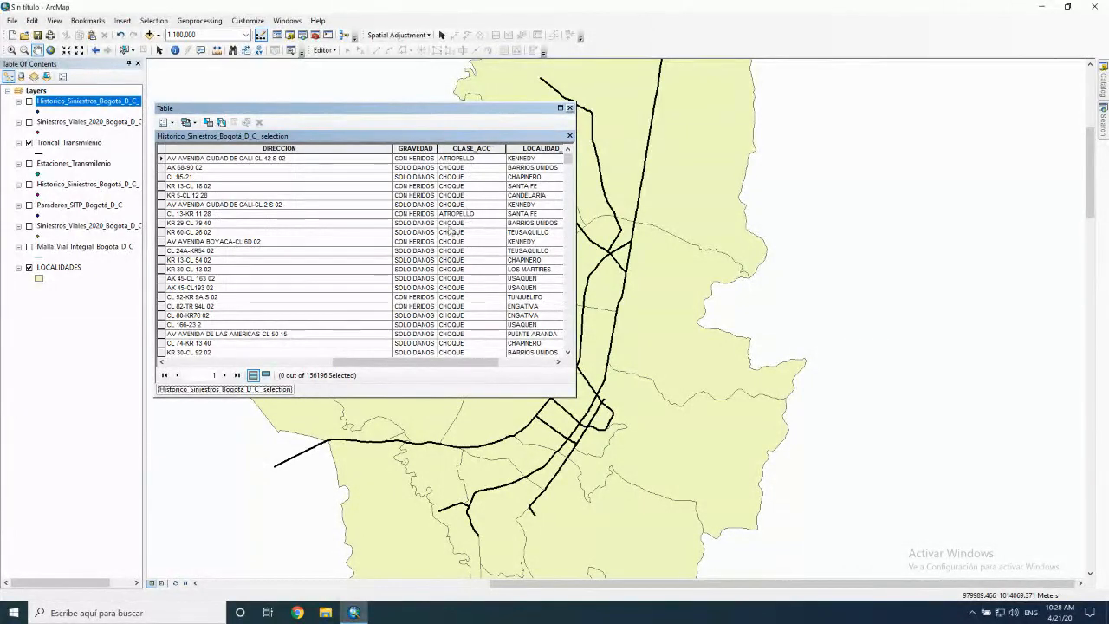
drag(427, 362, 243, 365)
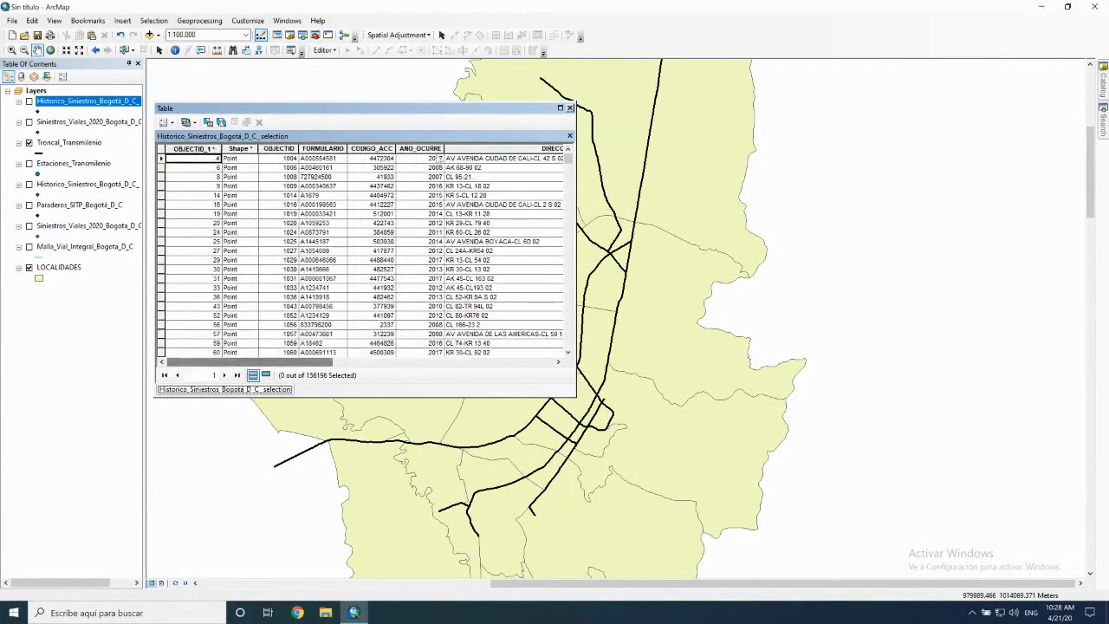
click(208, 122)
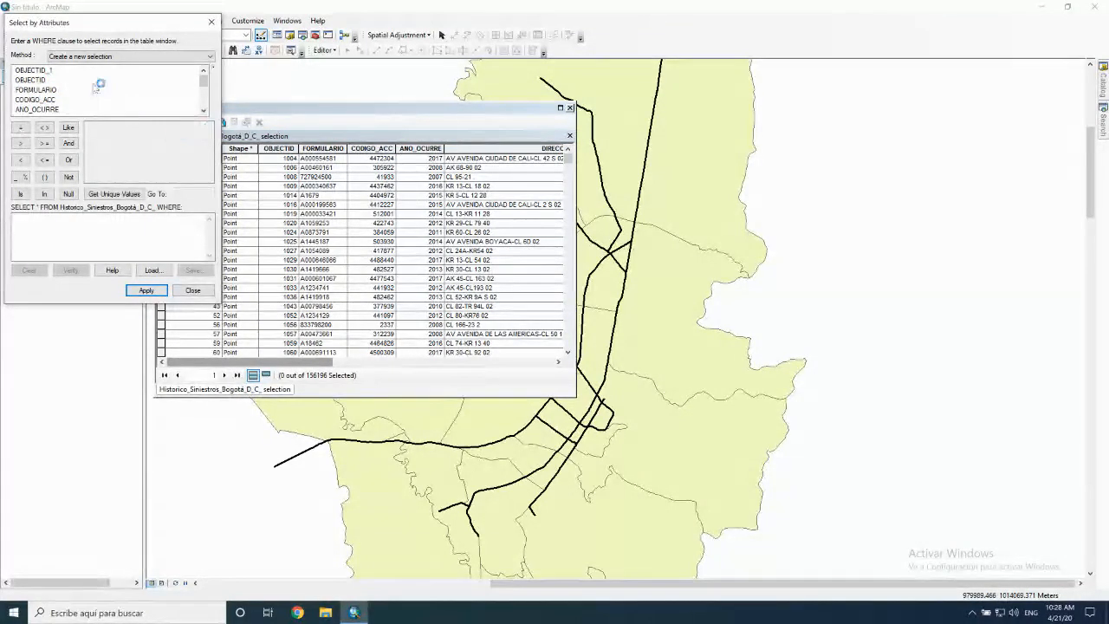
click(35, 109)
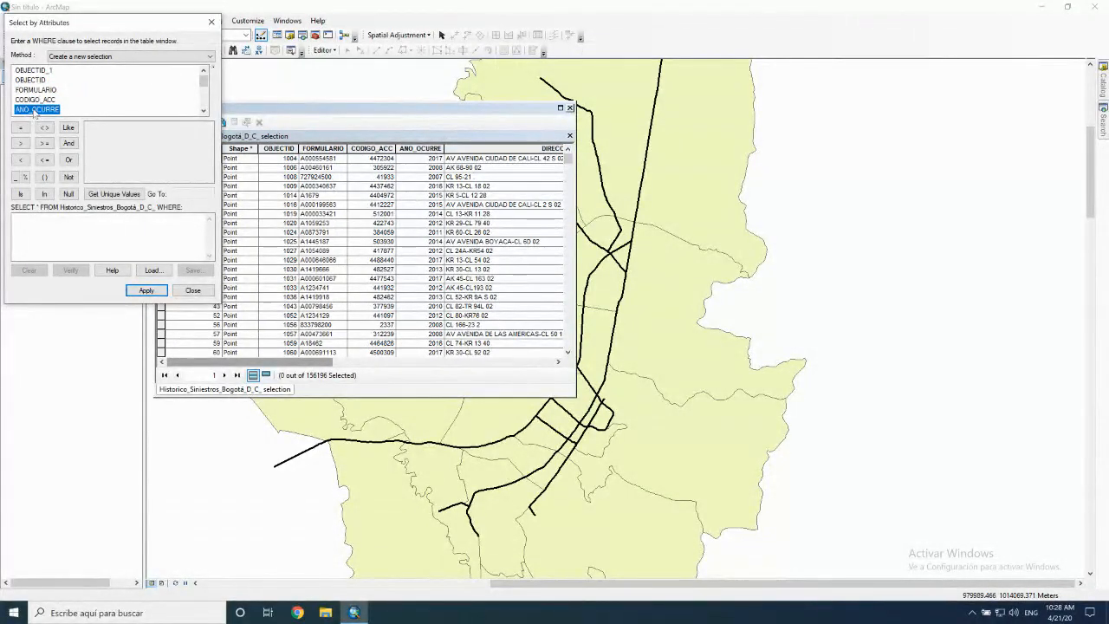
click(211, 22)
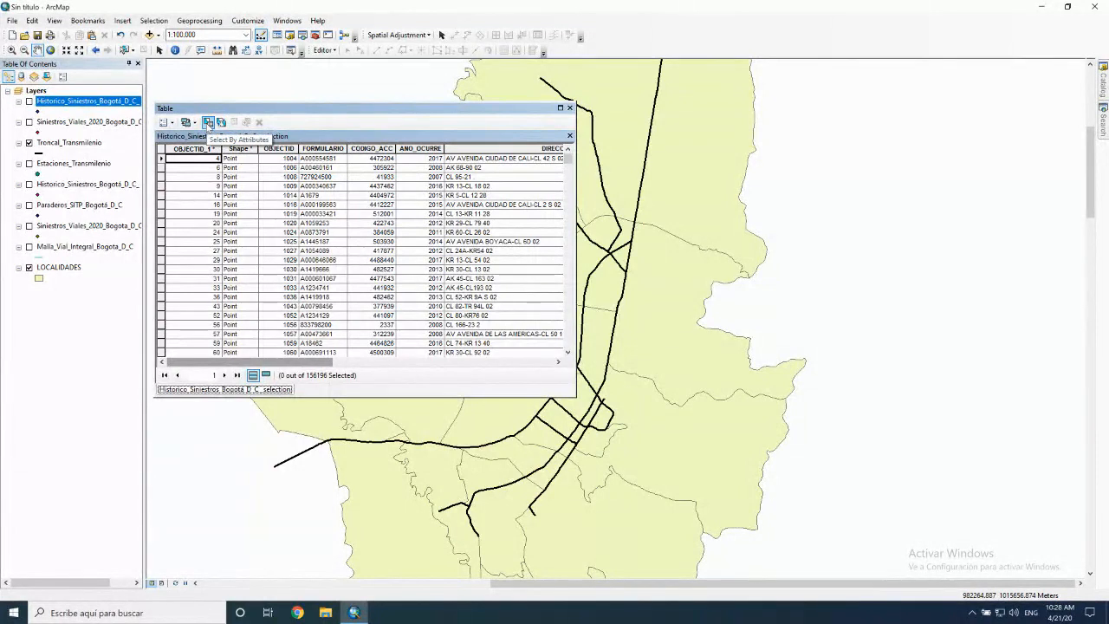
- Create a new selection by attributes with ANO_OCURRE = 2019 and show only the selected records in the table
click(208, 123)
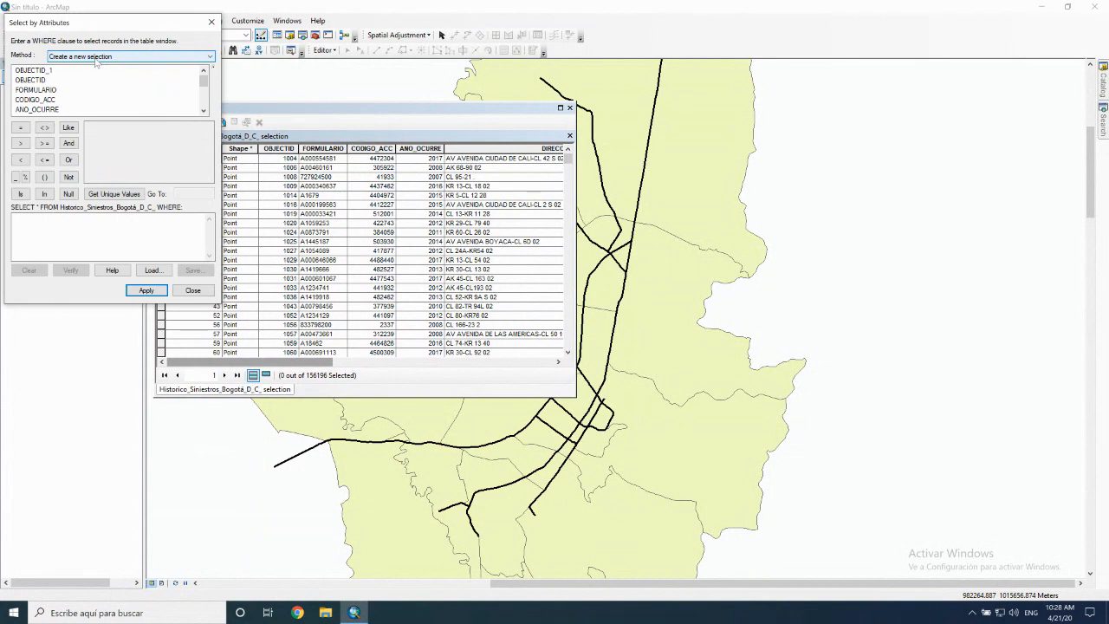
double_click(43, 109)
click(22, 128)
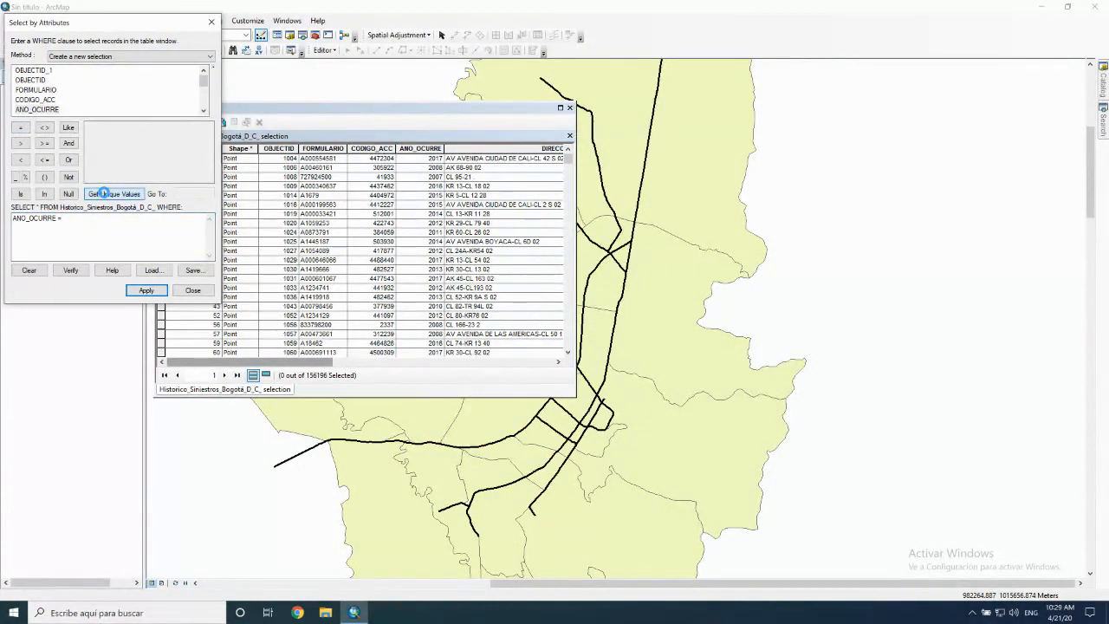
click(103, 193)
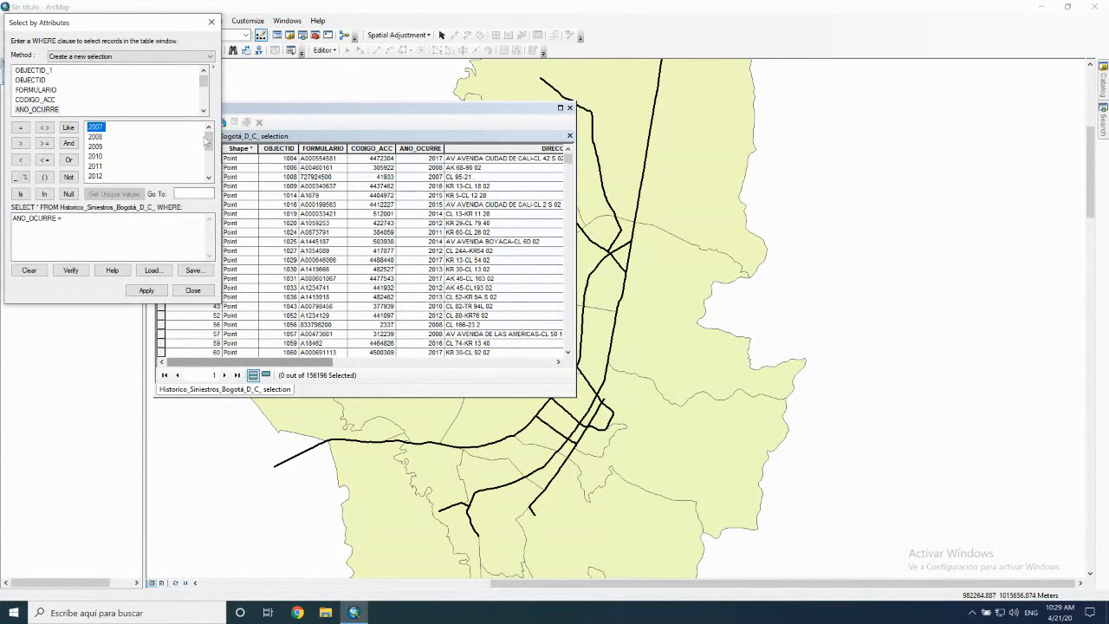
drag(207, 138, 208, 177)
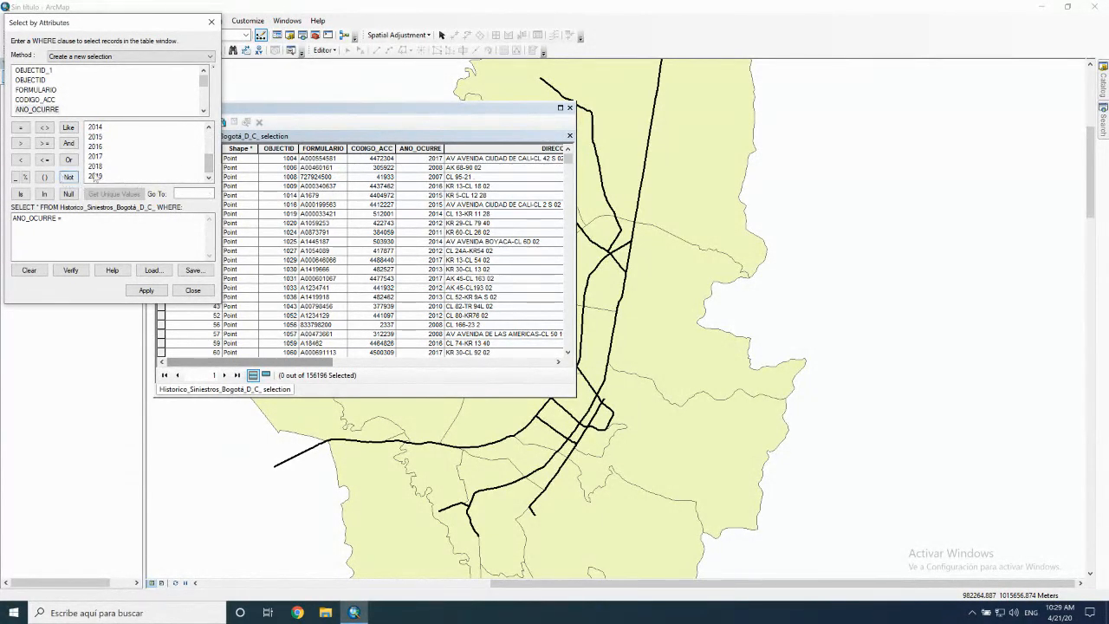
double_click(94, 176)
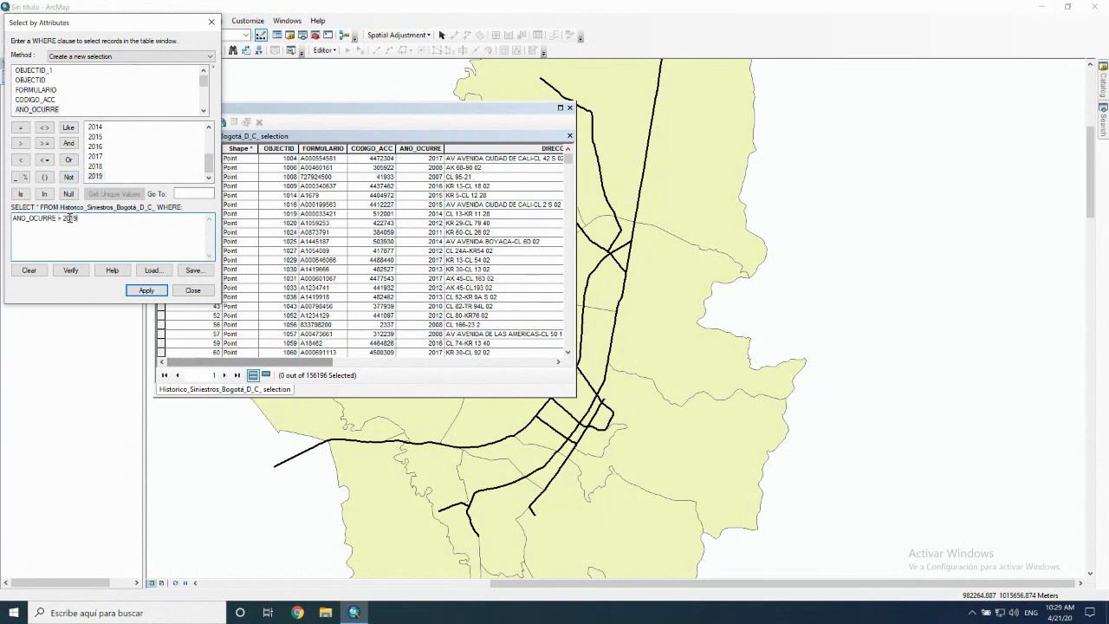
click(145, 291)
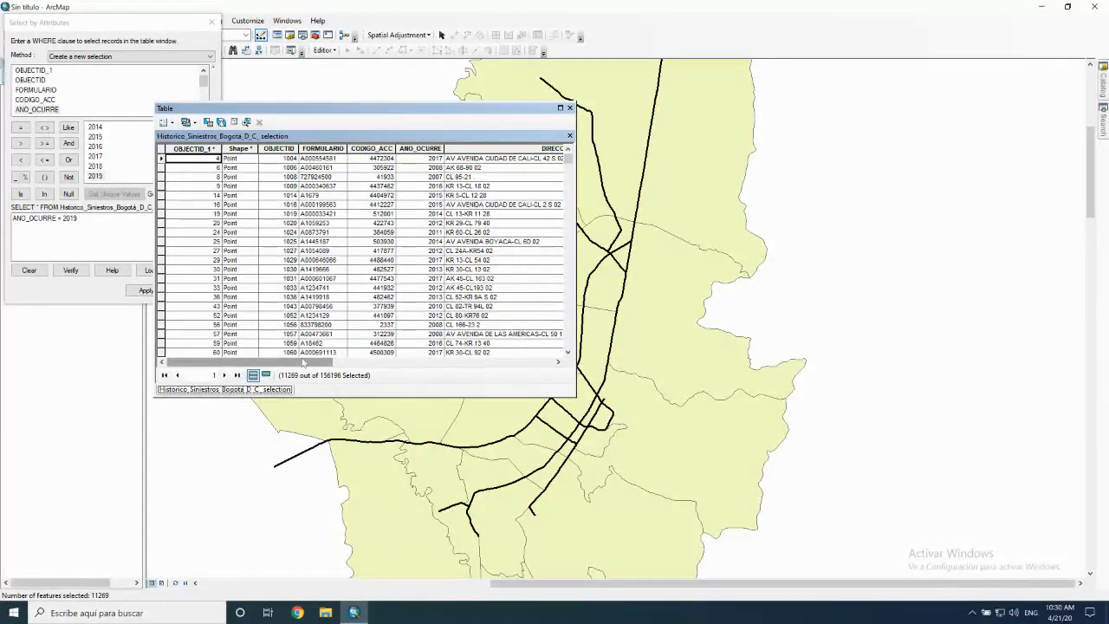
click(266, 374)
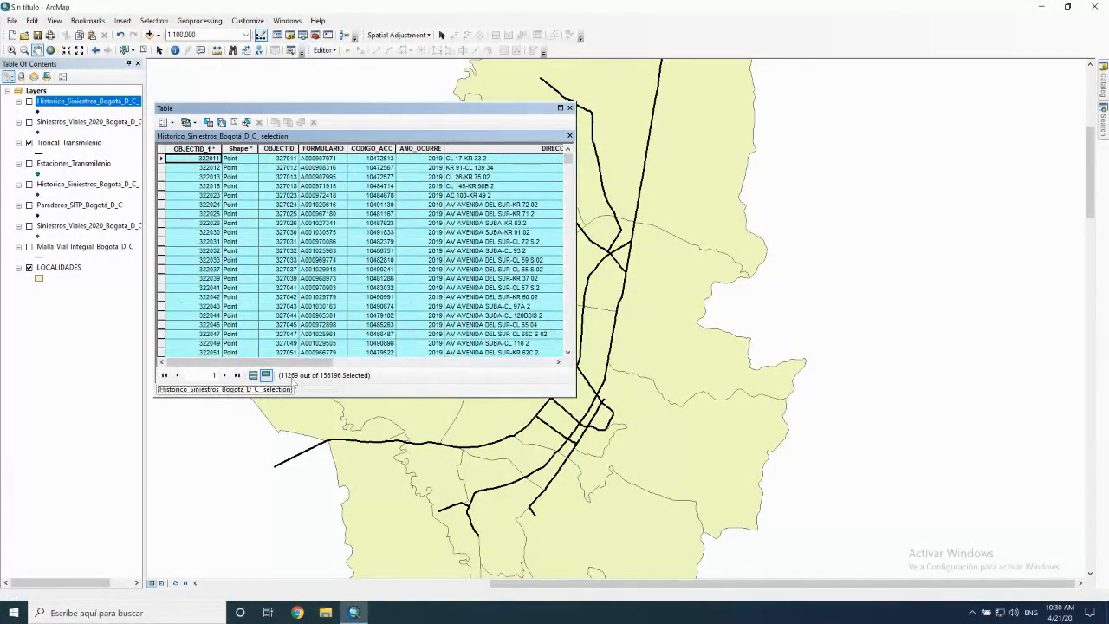
drag(314, 362, 497, 358)
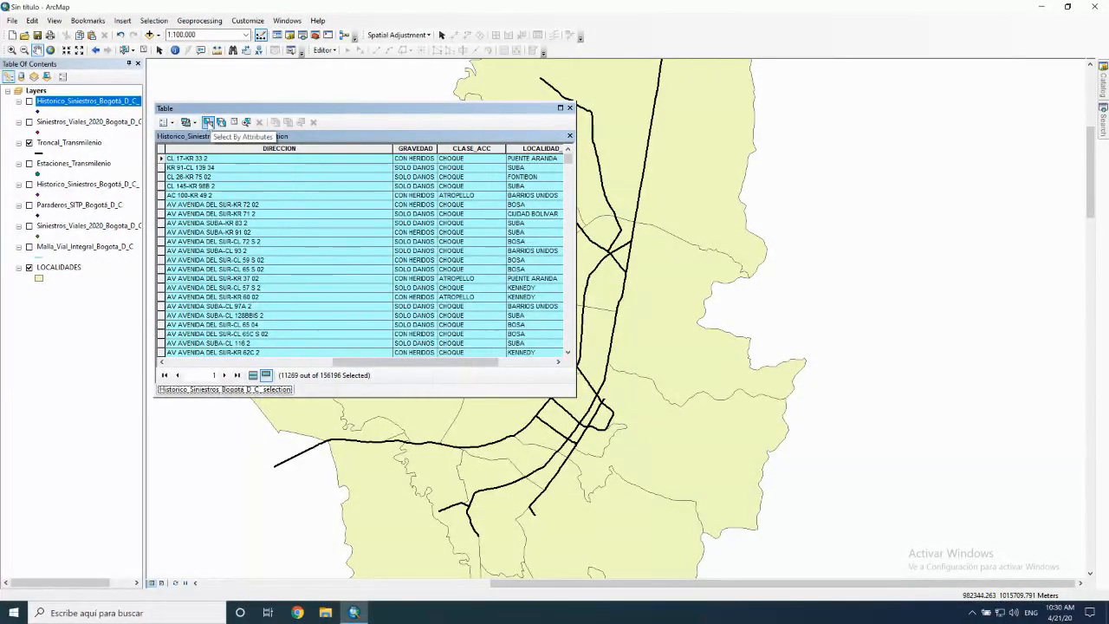
- Clear the previous expression in Select by Attributes and set the method to Select from current selection
click(208, 122)
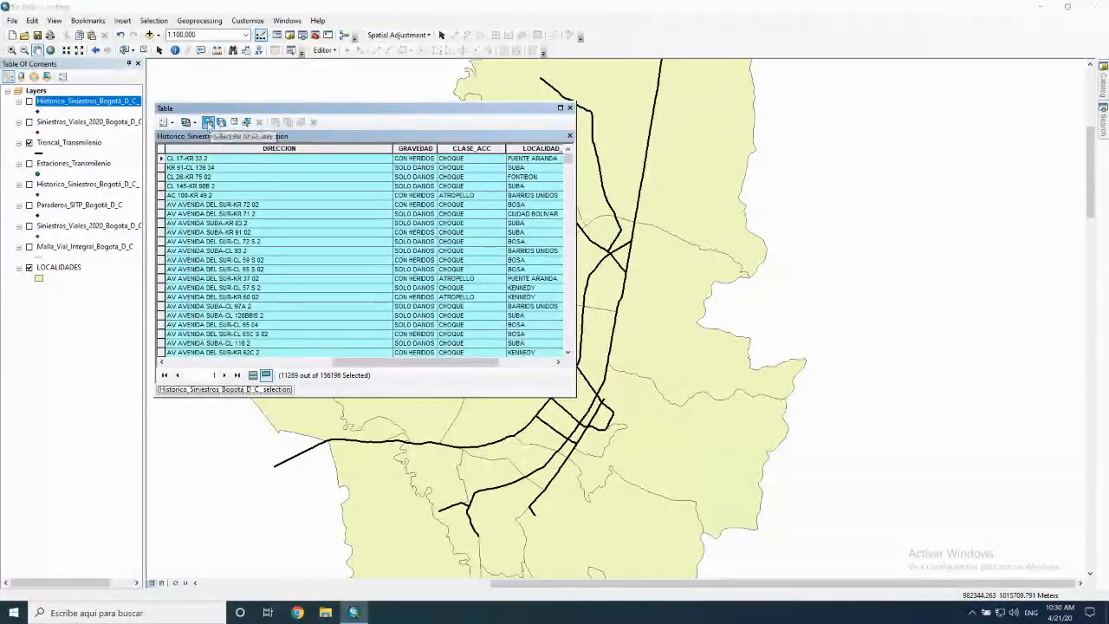
drag(82, 218, 4, 218)
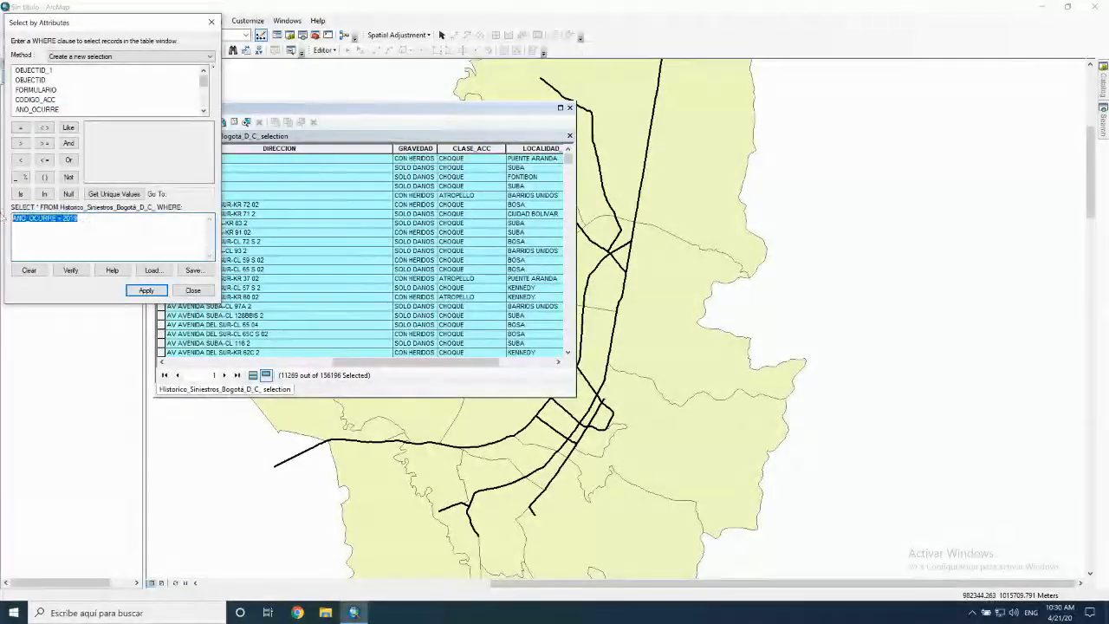
key(Delete)
click(104, 56)
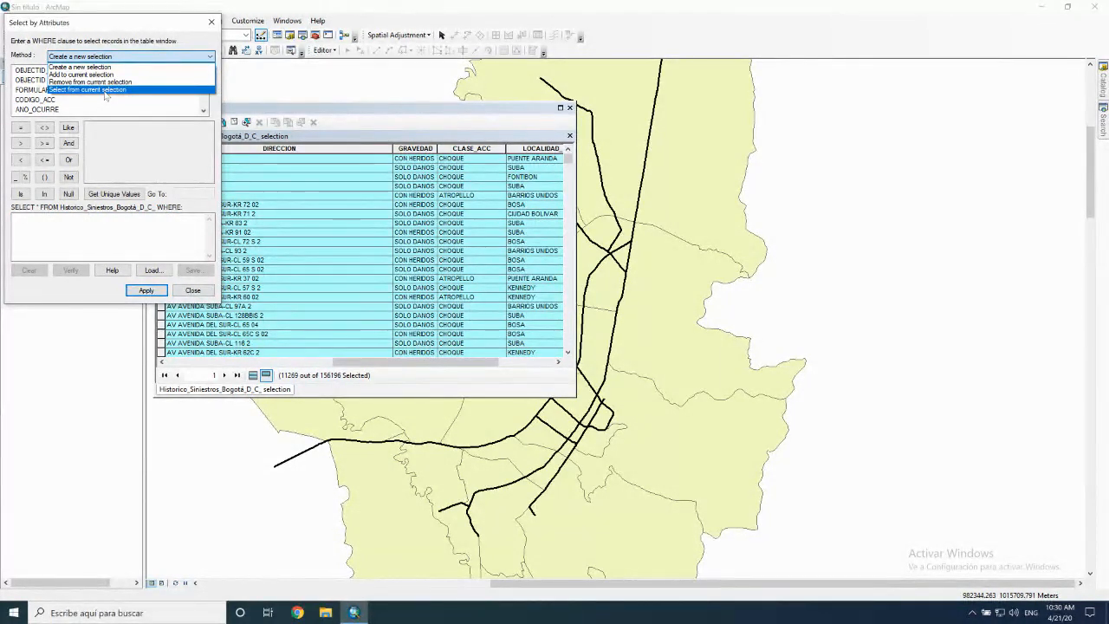
click(105, 90)
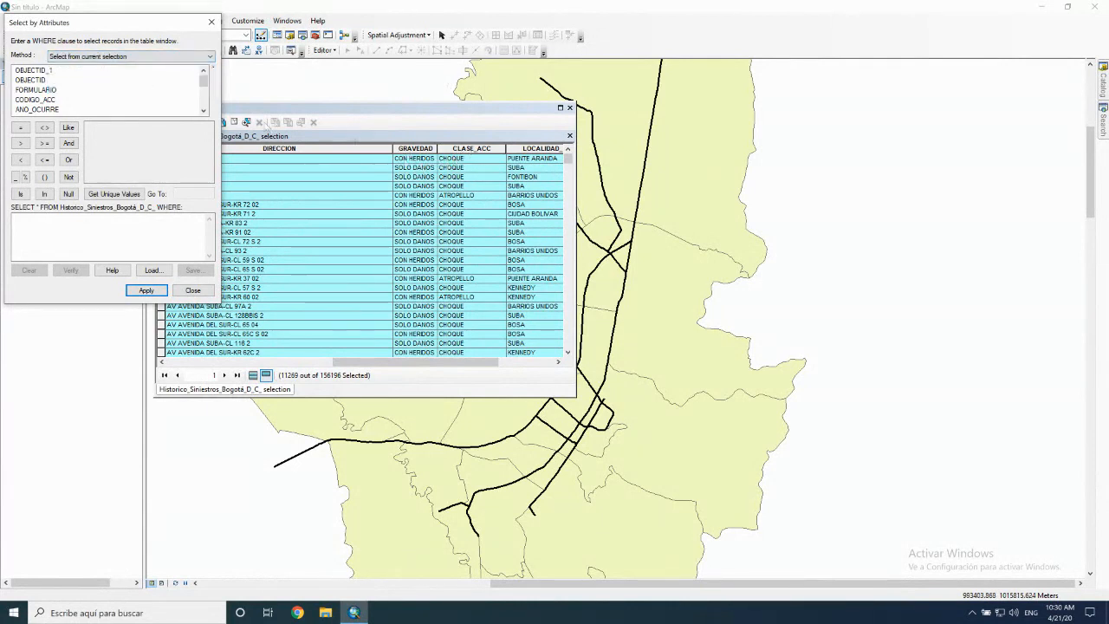
- Start the selection expression with CLASE_ACC = 'ATROPELLO', choosing the value from the field's unique values
mouse_move(203, 81)
mouse_down()
mouse_move(202, 97)
mouse_move(206, 76)
mouse_up()
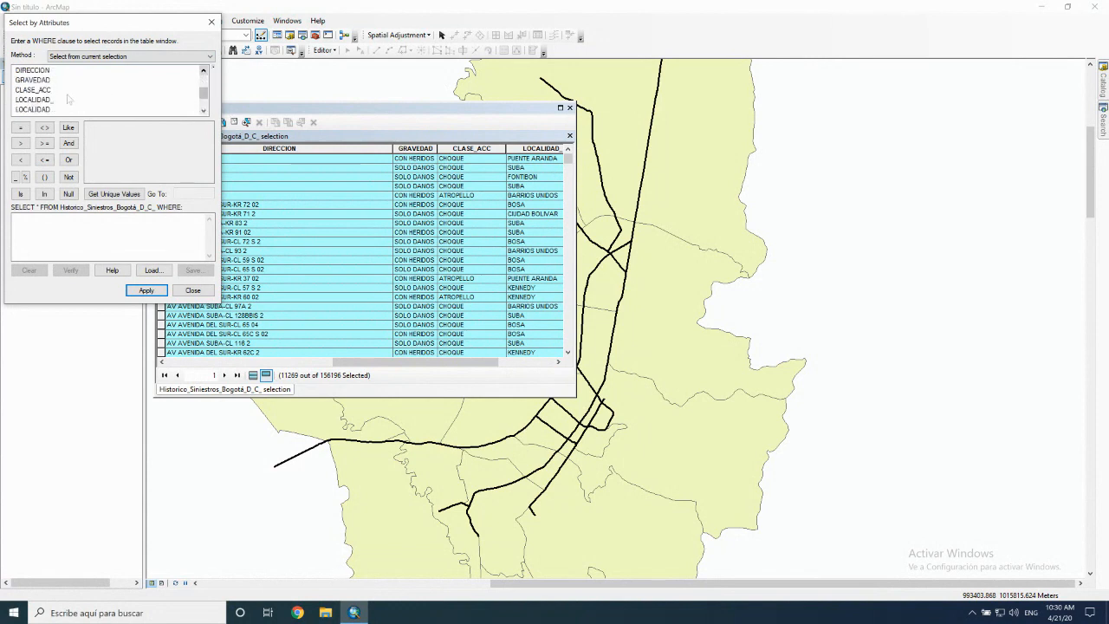
double_click(32, 89)
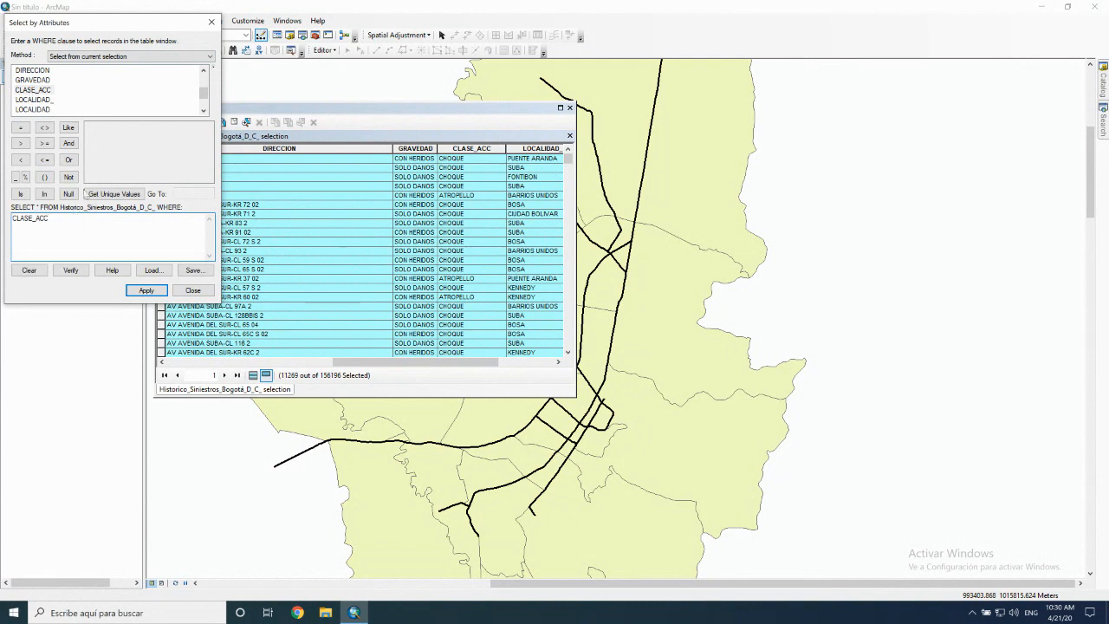
click(21, 128)
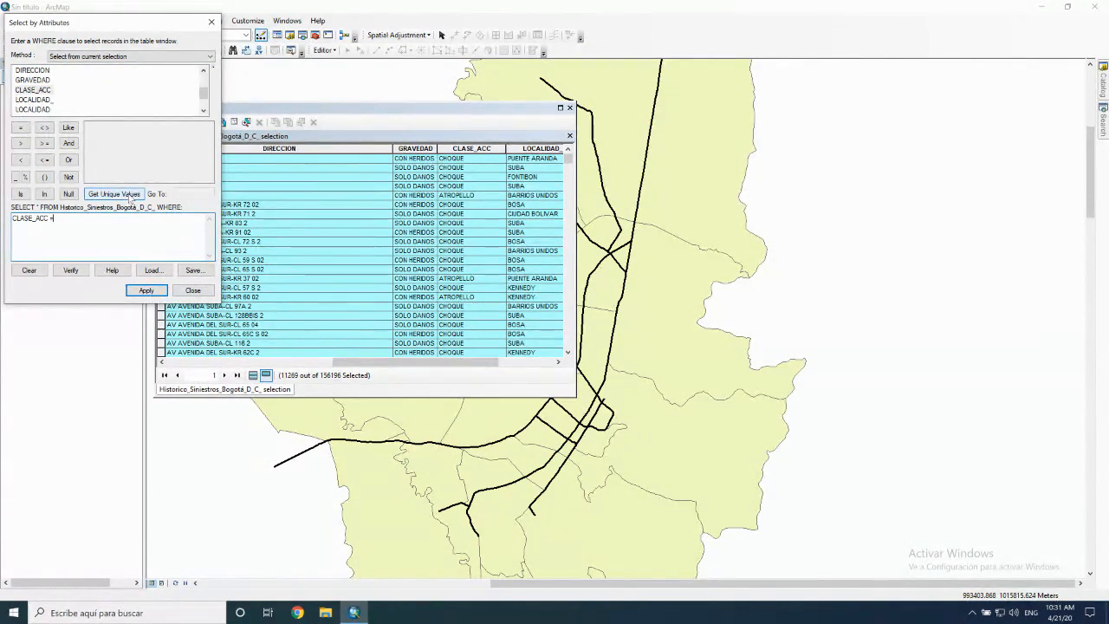
click(128, 194)
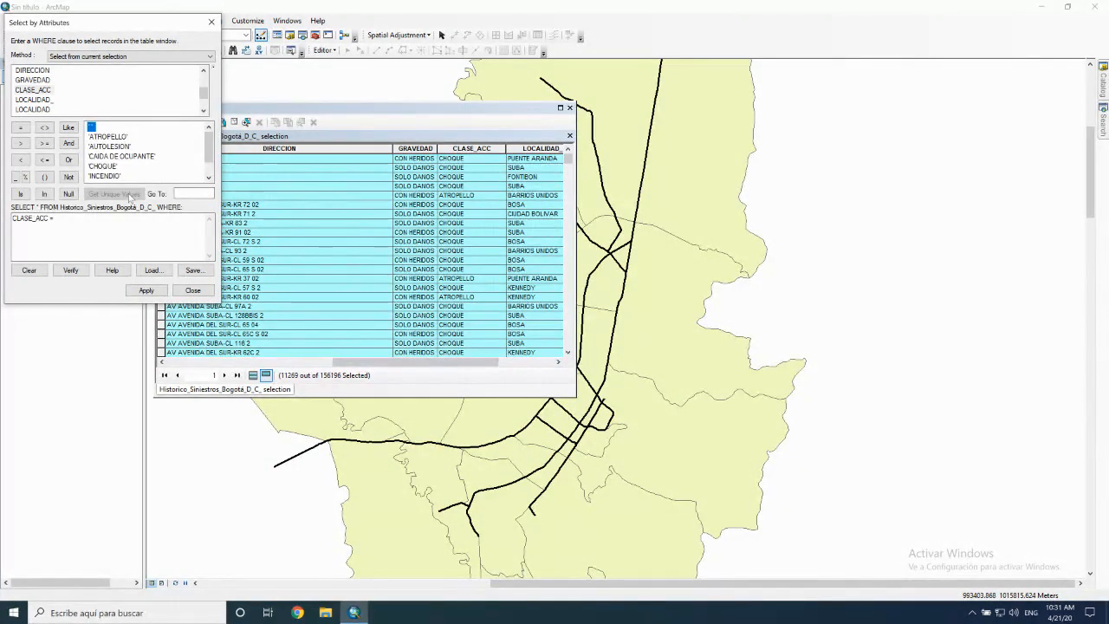
double_click(107, 137)
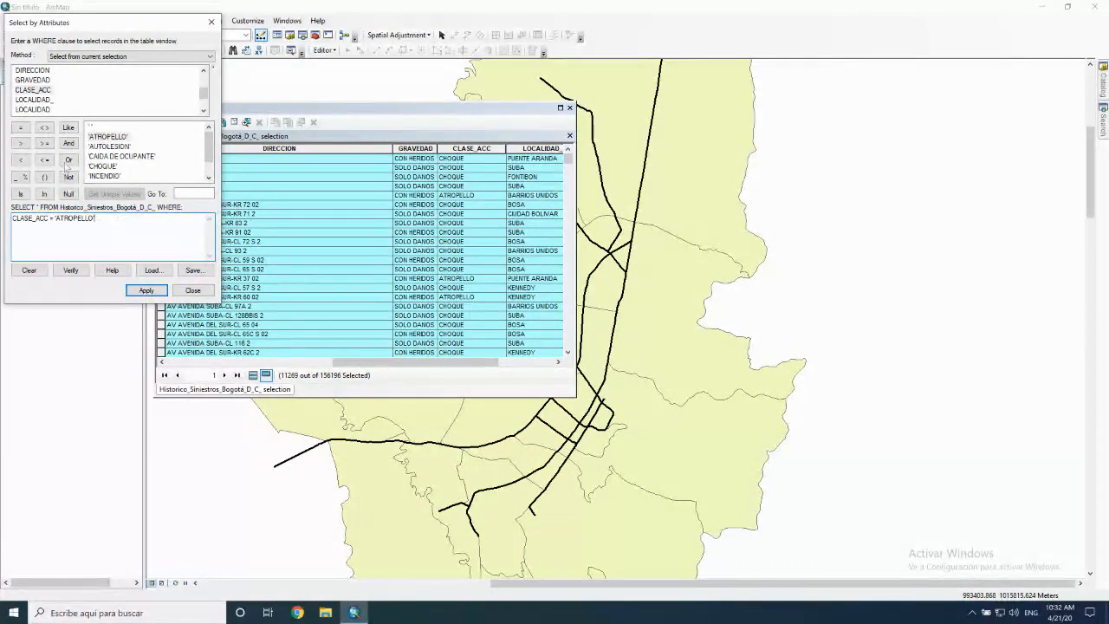
- Extend the expression with AND GRAVEDAD = 'CON MUERTOS' and apply it to the current selection
click(69, 143)
double_click(36, 79)
click(19, 128)
click(107, 194)
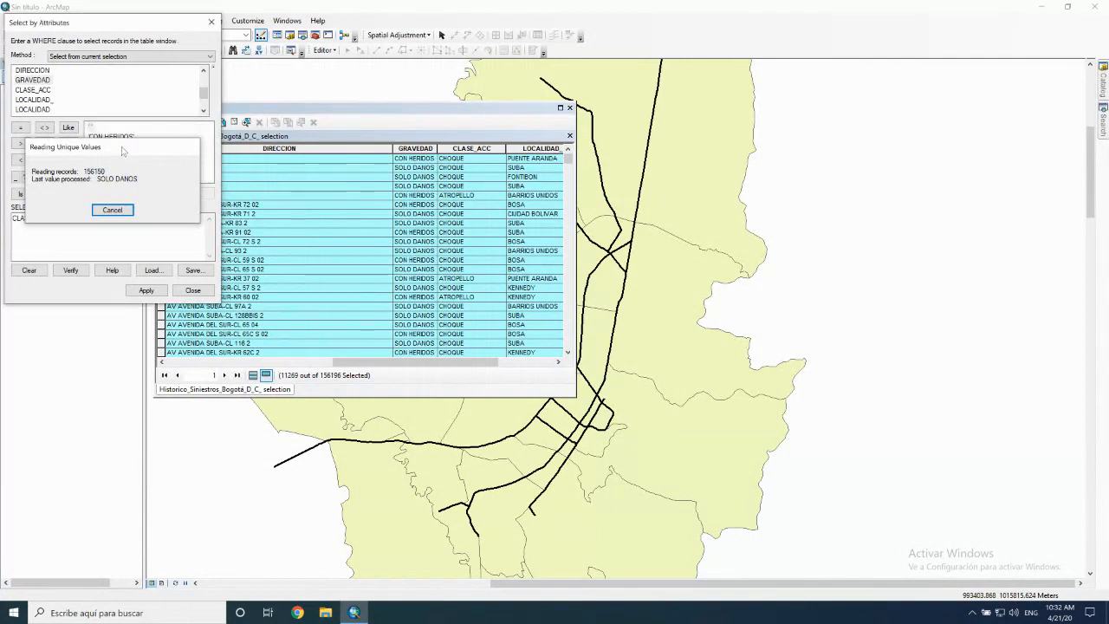
double_click(117, 146)
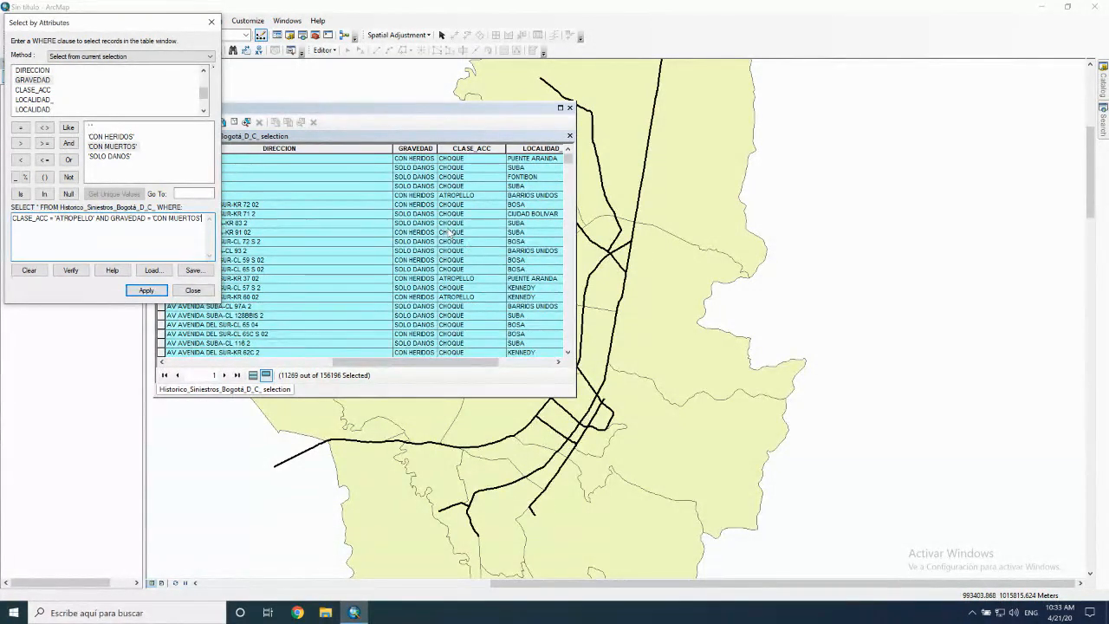
click(141, 291)
click(155, 292)
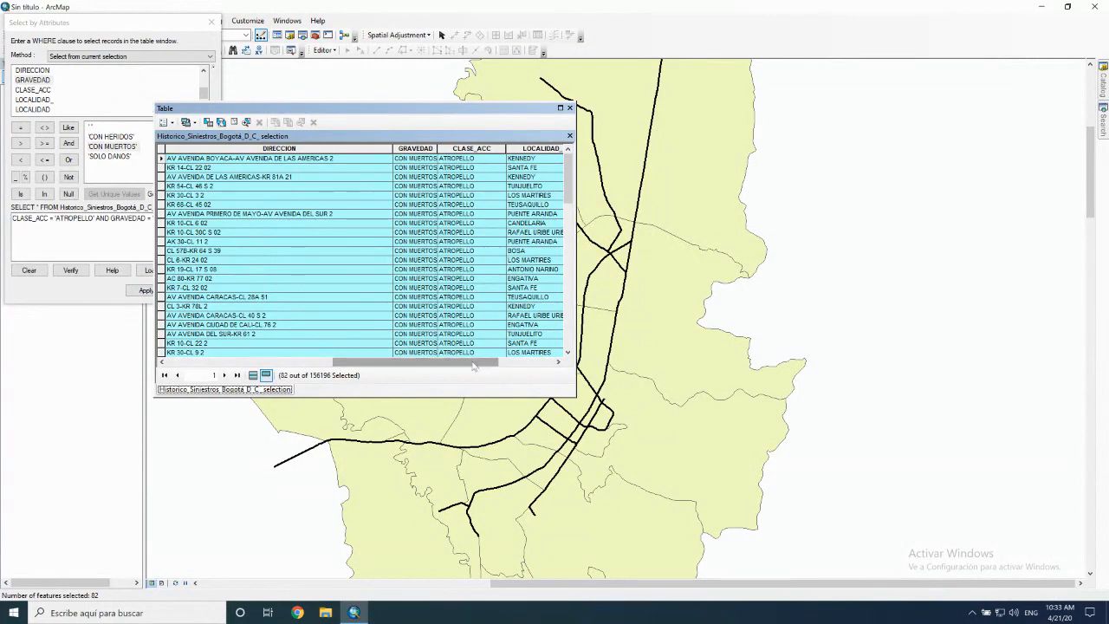
- Close the attribute table and the Select by Attributes dialog after checking the year and address fields, and clear the selected features
drag(483, 362, 409, 365)
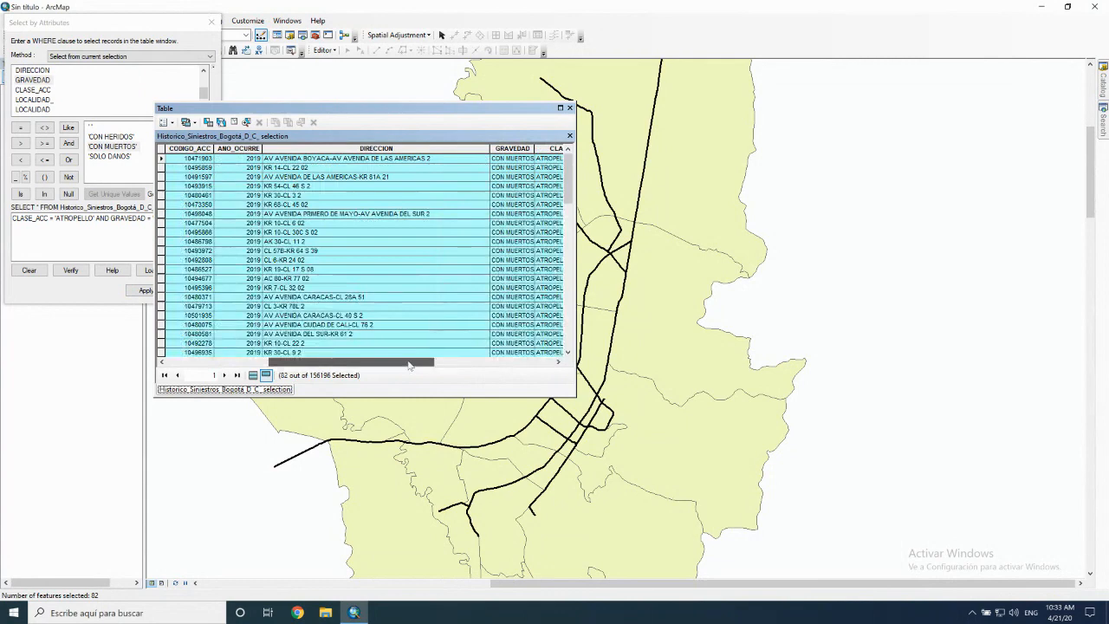
drag(409, 364, 392, 365)
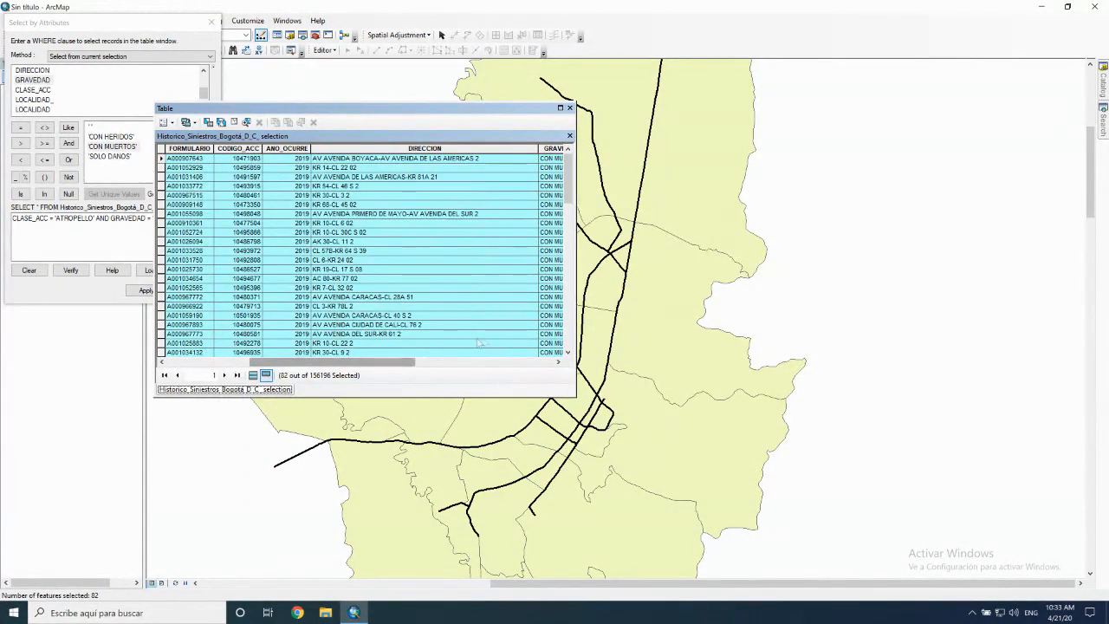
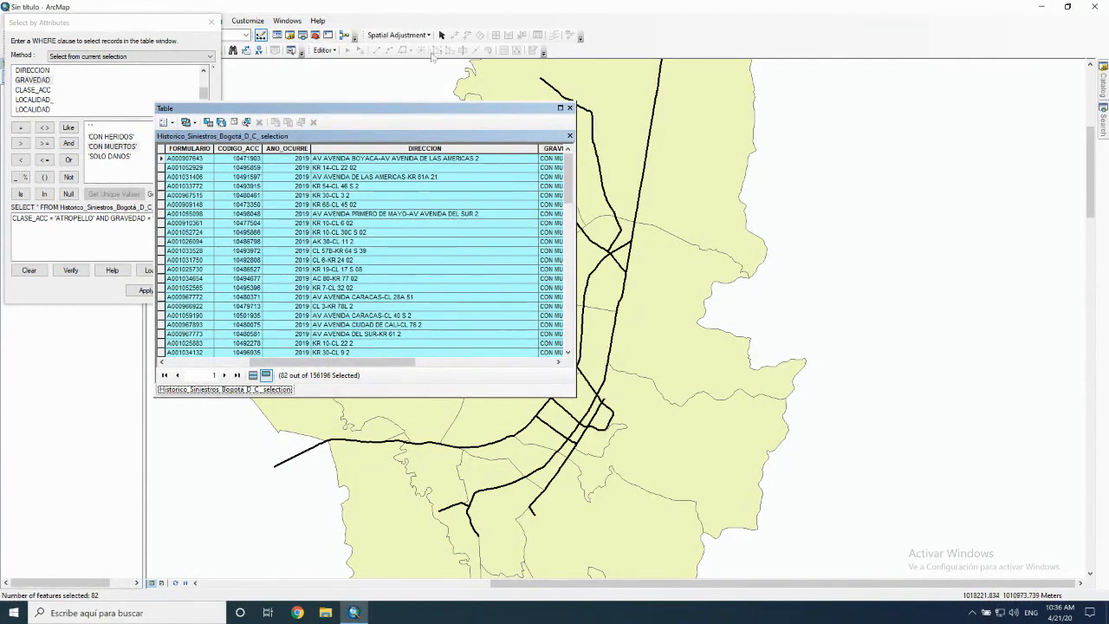
click(570, 108)
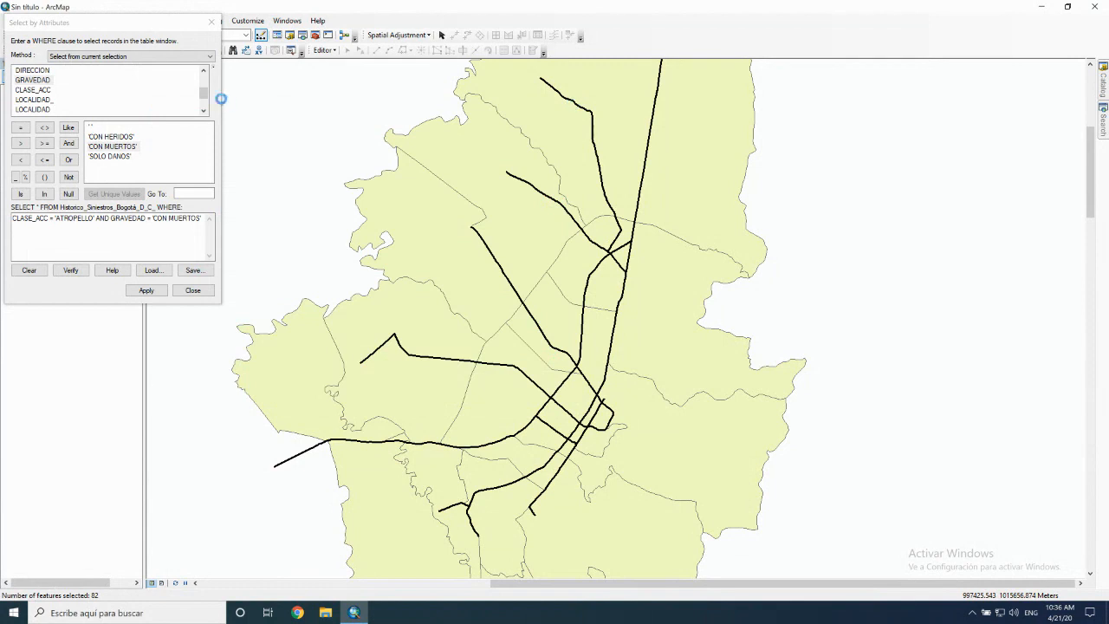
click(212, 21)
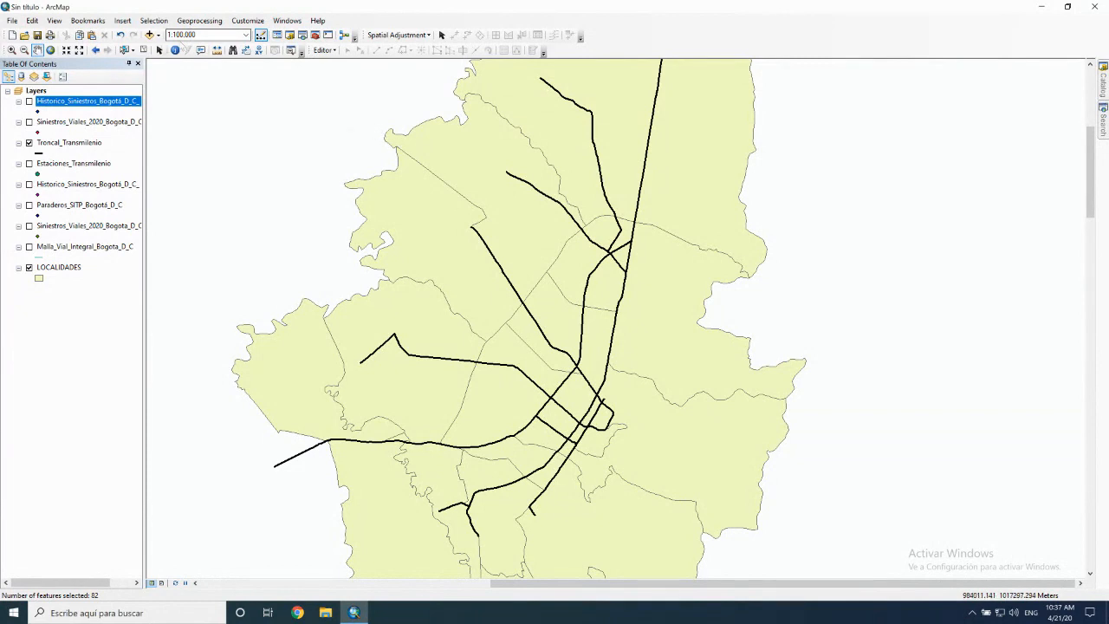
click(142, 50)
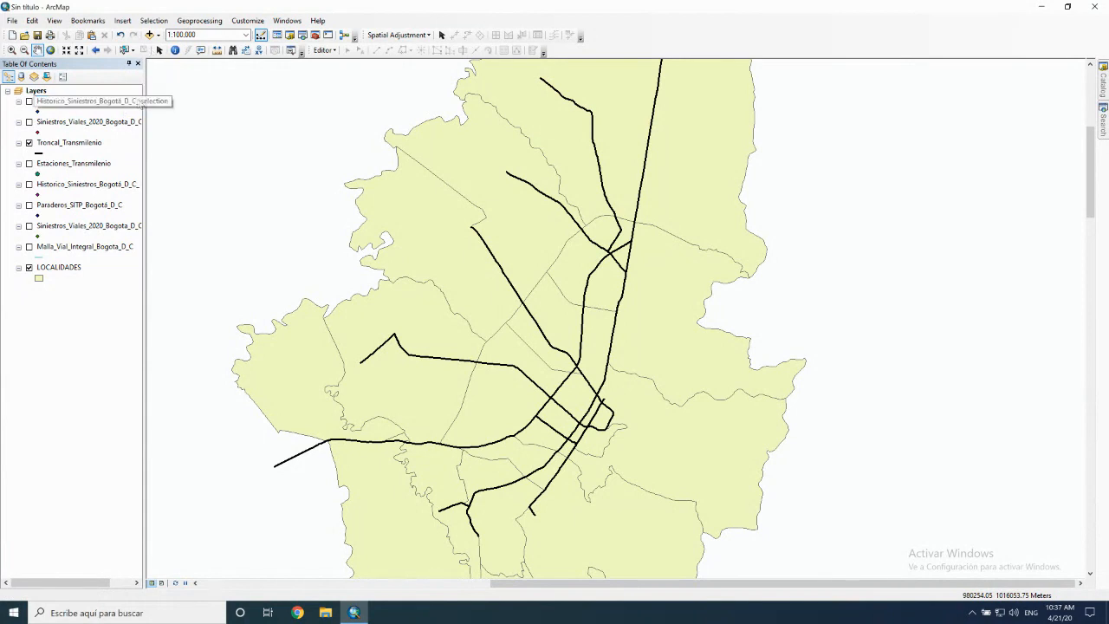
right_click(64, 268)
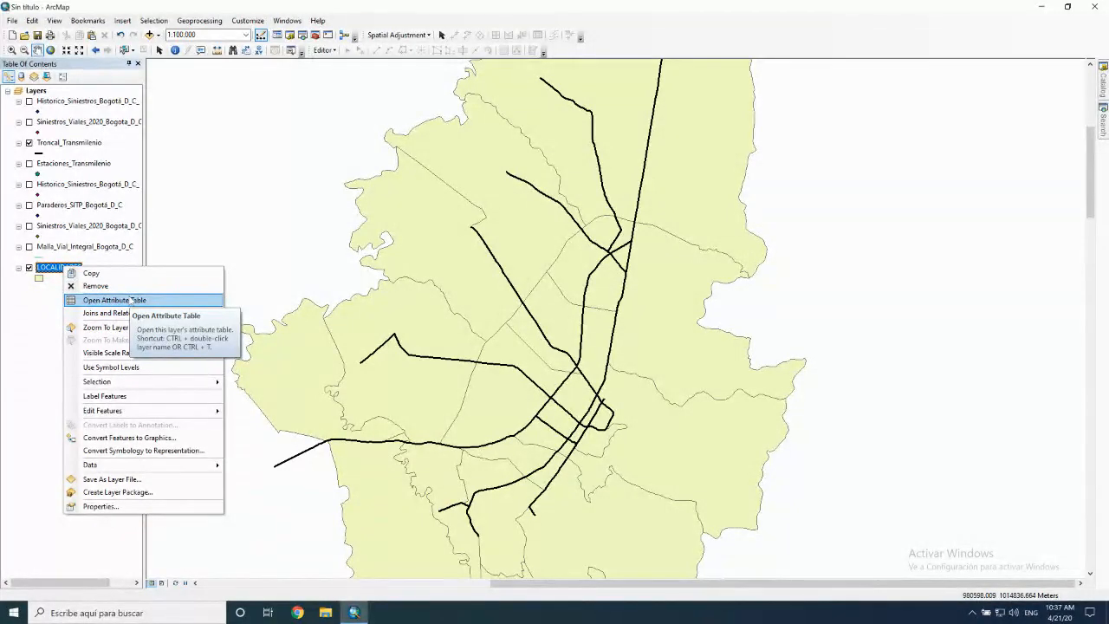
click(185, 201)
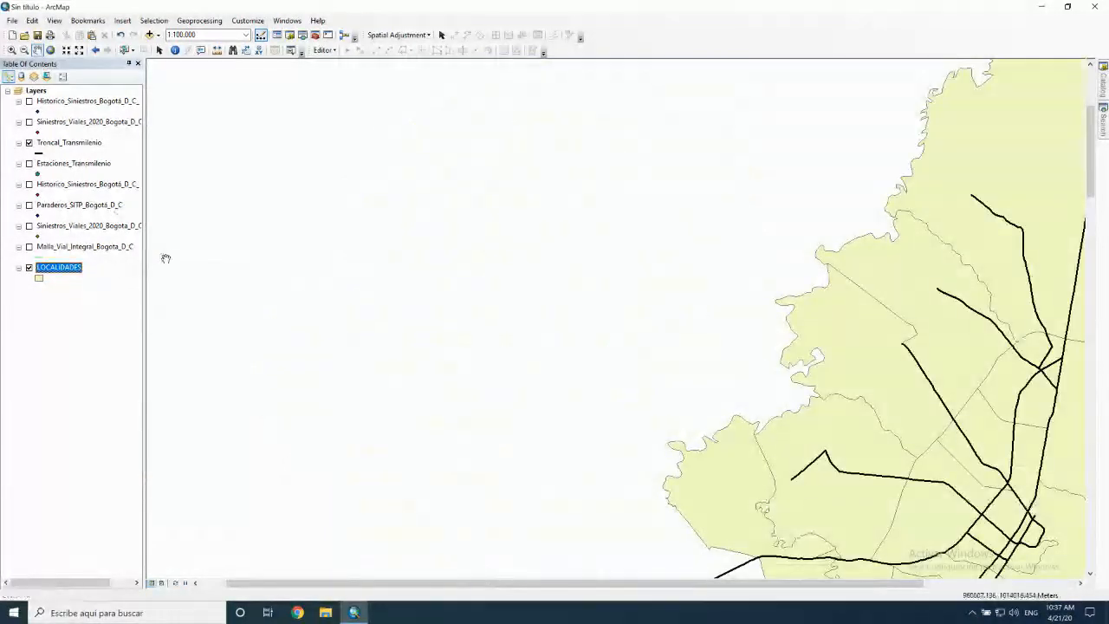
drag(868, 311, 594, 295)
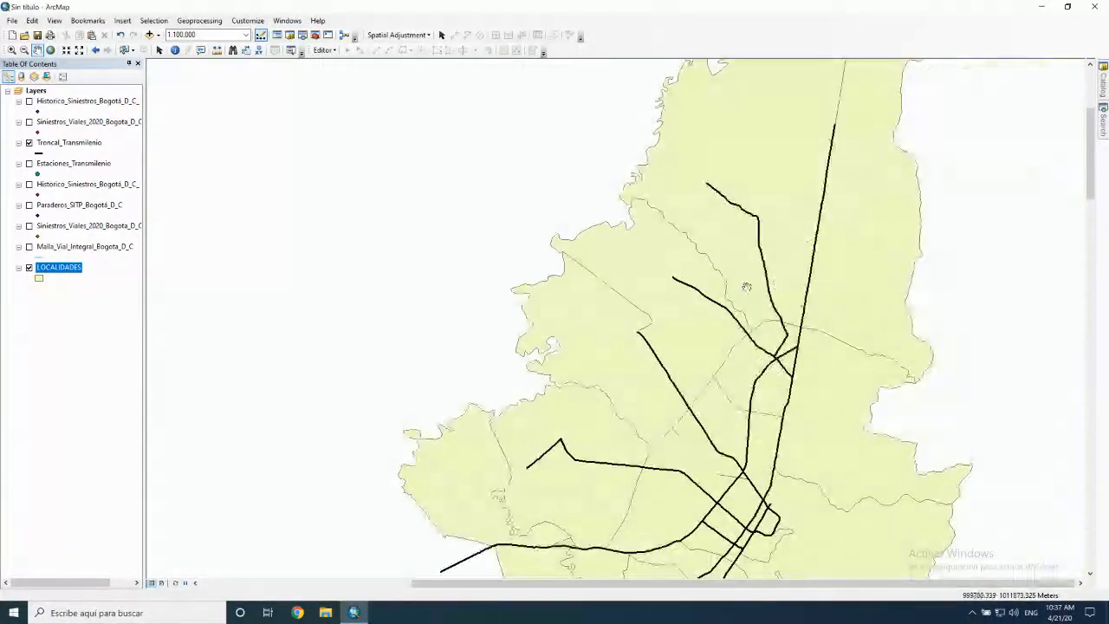
scroll(746, 287, down, 1)
scroll(747, 289, down, 1)
scroll(747, 289, up, 1)
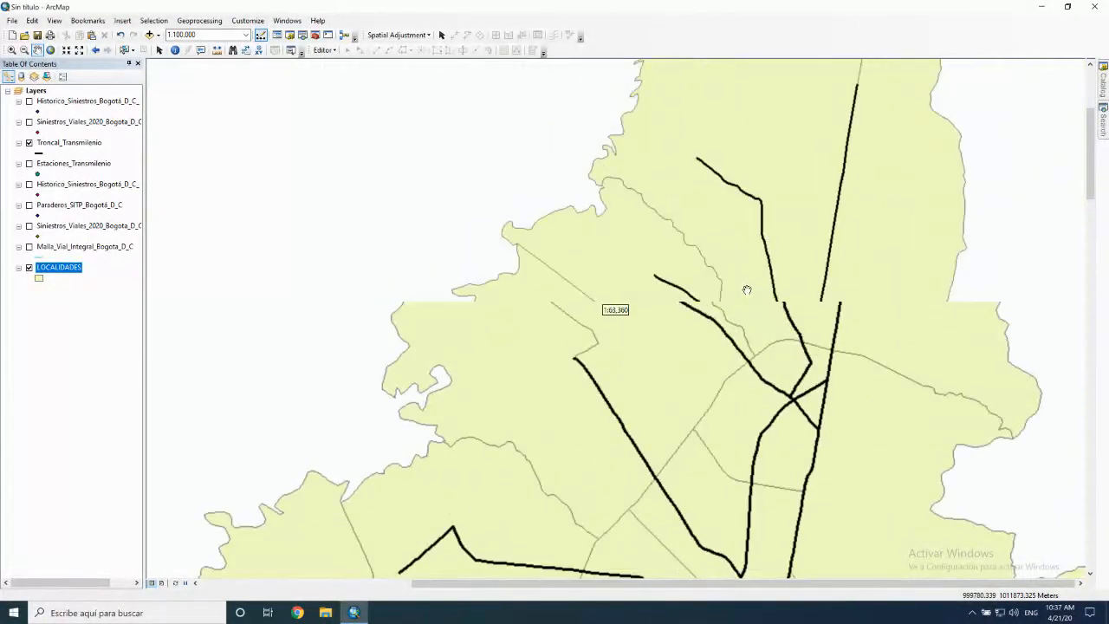
scroll(747, 290, up, 2)
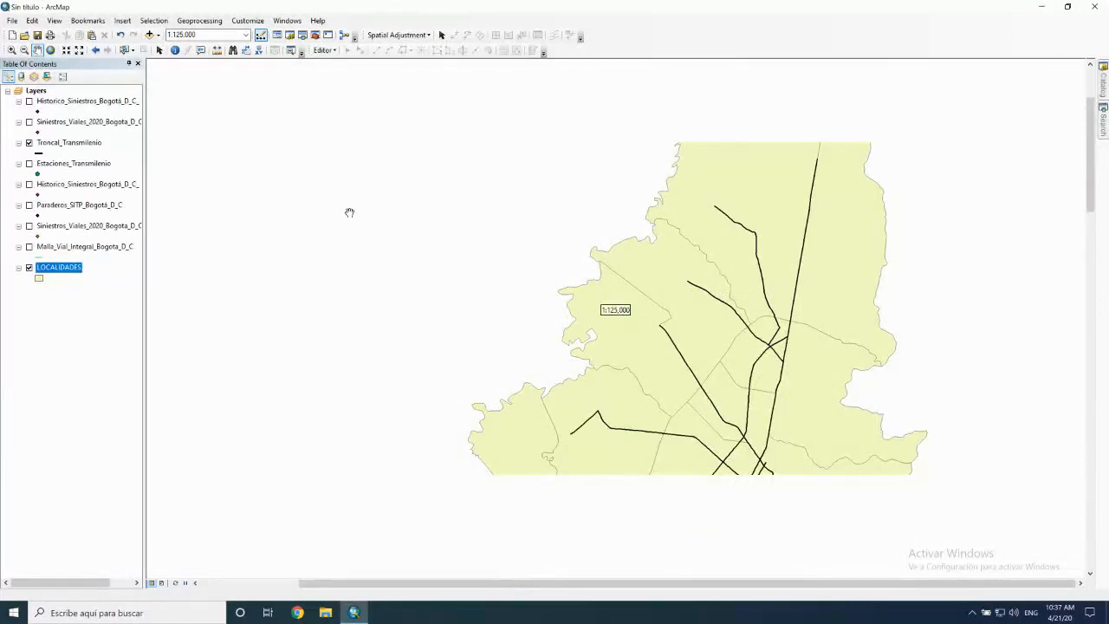
- Turn on the Estaciones_Transmilenio layer and move Troncal_Transmilenio beneath it in the layer order
click(212, 20)
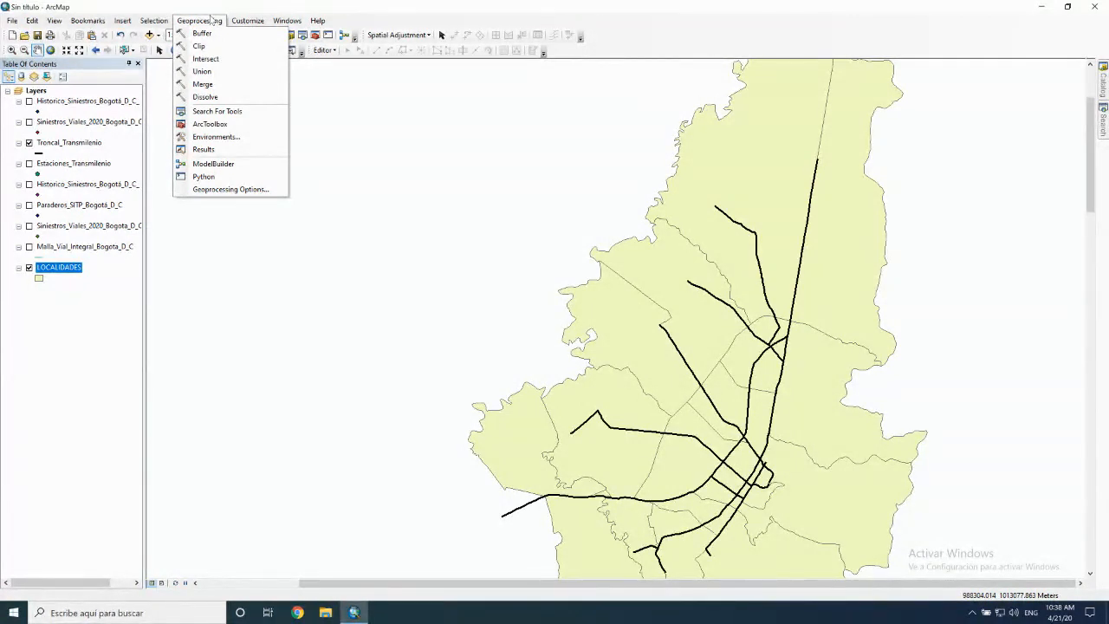
click(212, 34)
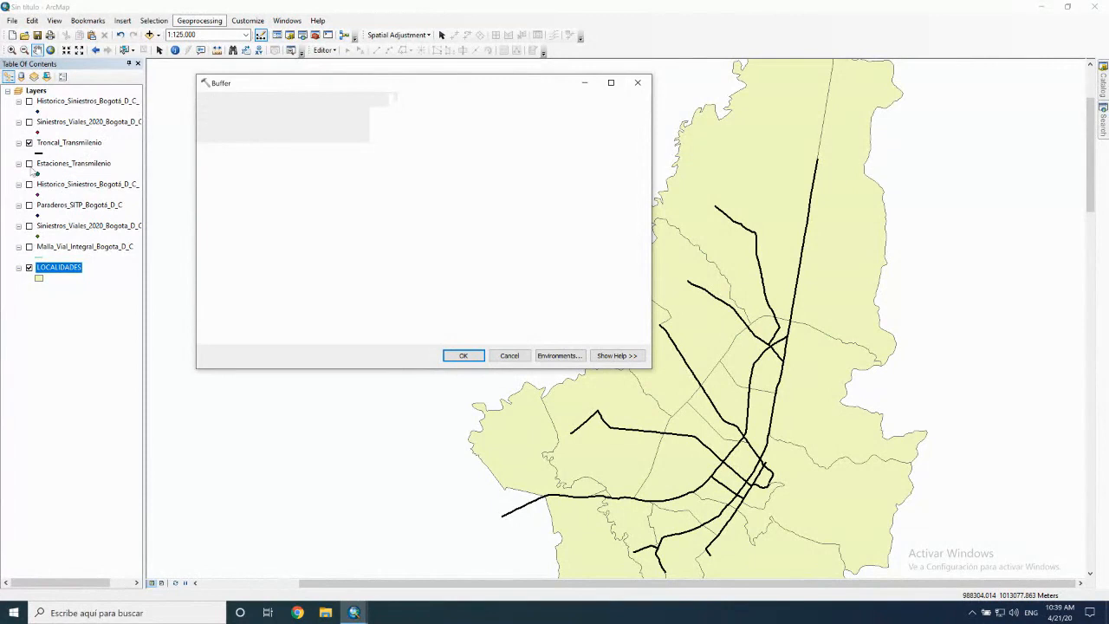
click(29, 164)
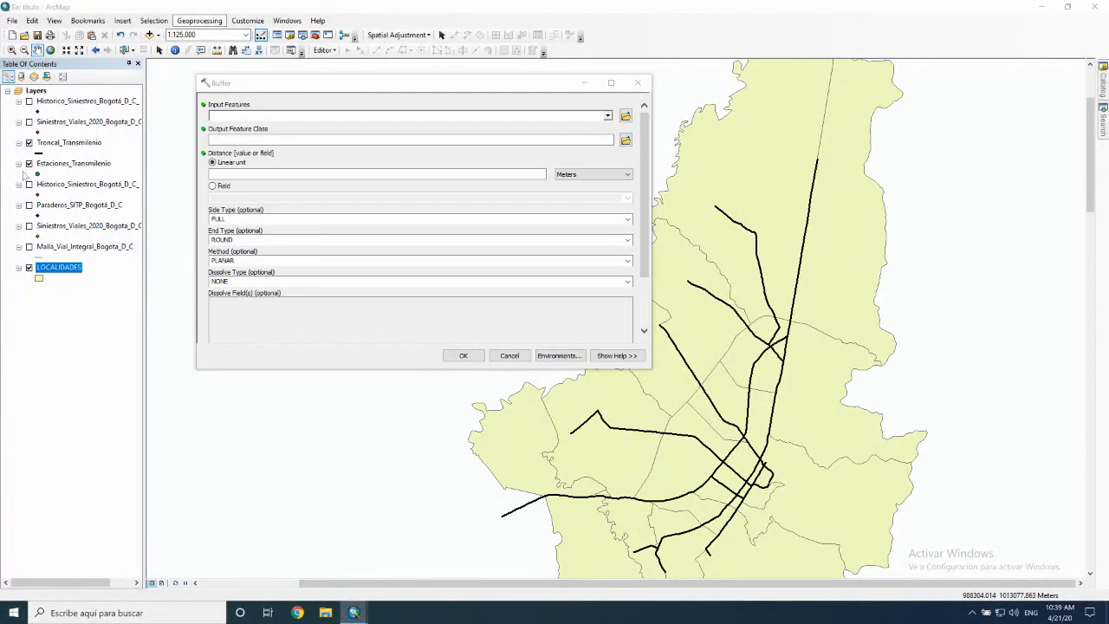
click(65, 143)
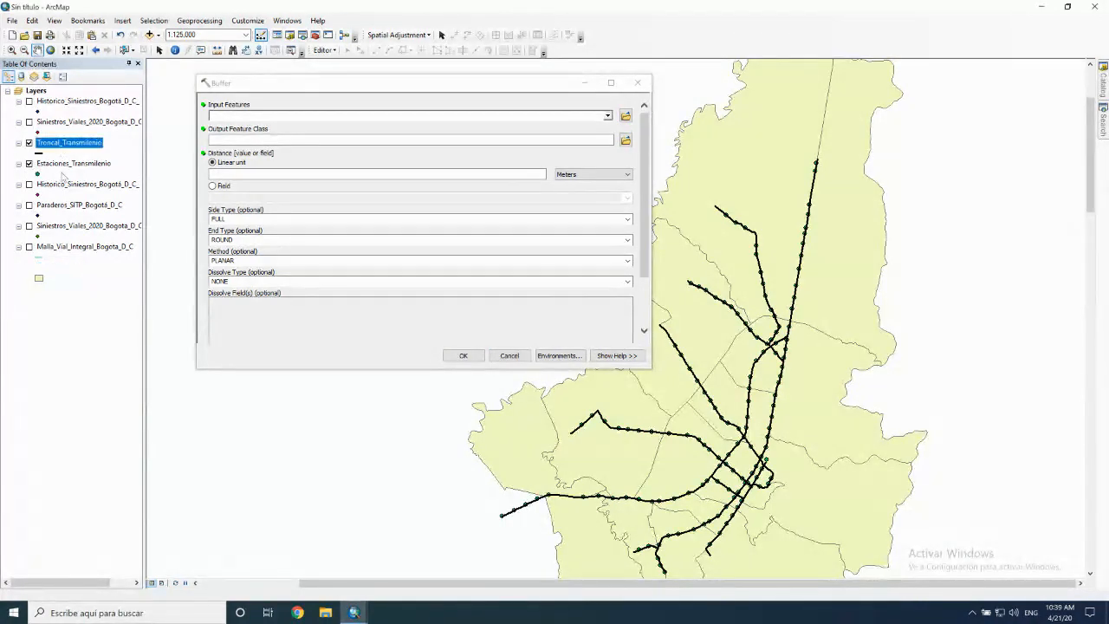
drag(63, 181, 63, 182)
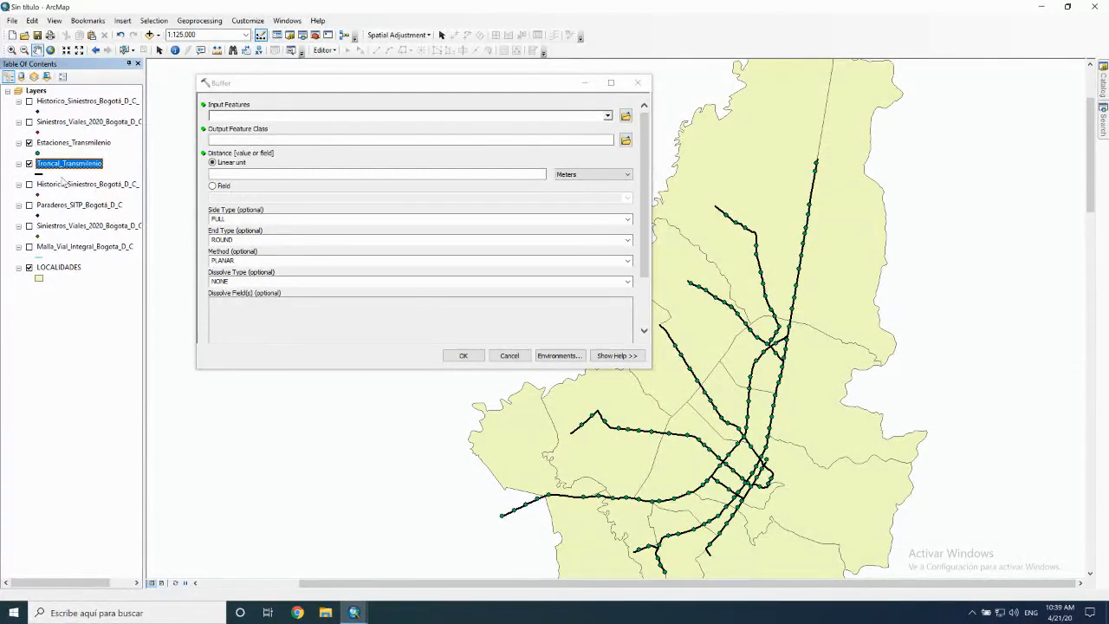
click(607, 116)
click(607, 116)
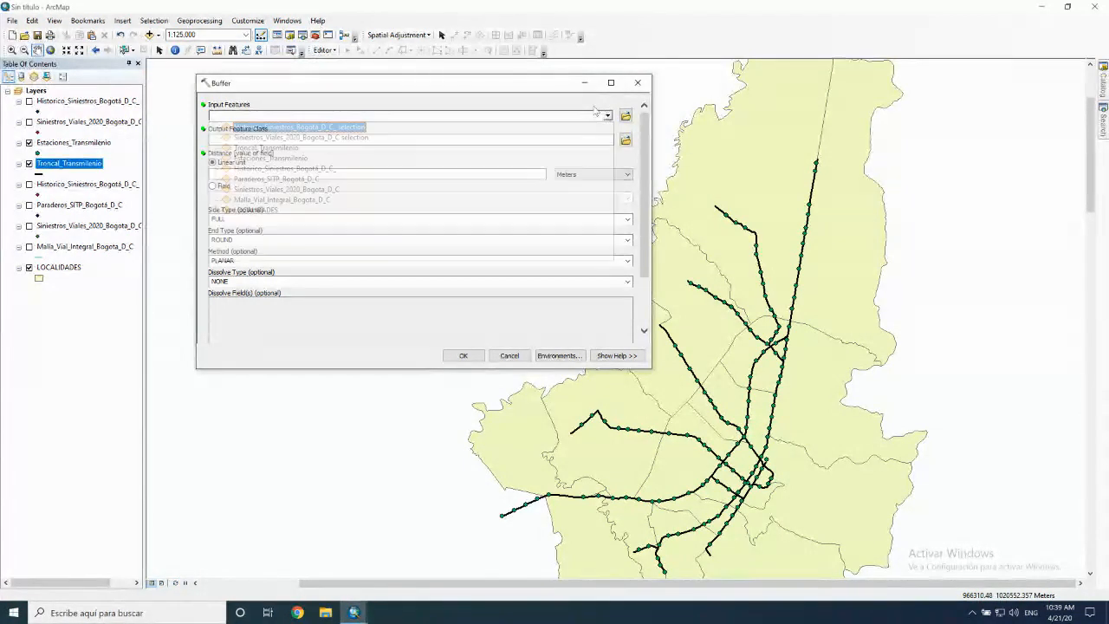
click(640, 83)
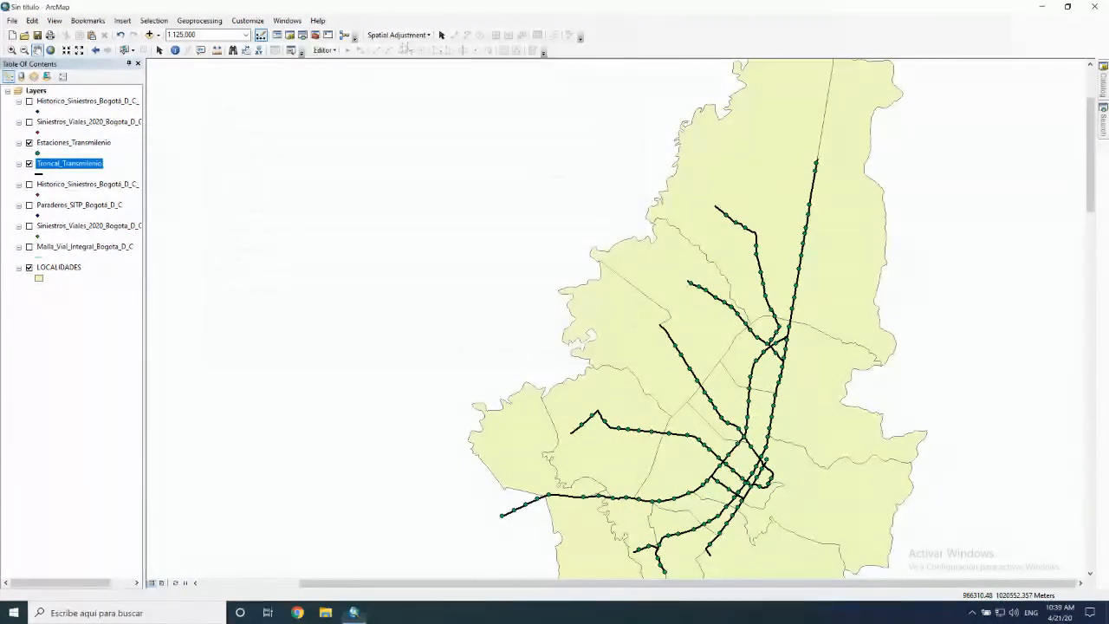
- Open the Buffer tool with its help shown and examine the illustrations of the NONE and ALL dissolve types
click(212, 20)
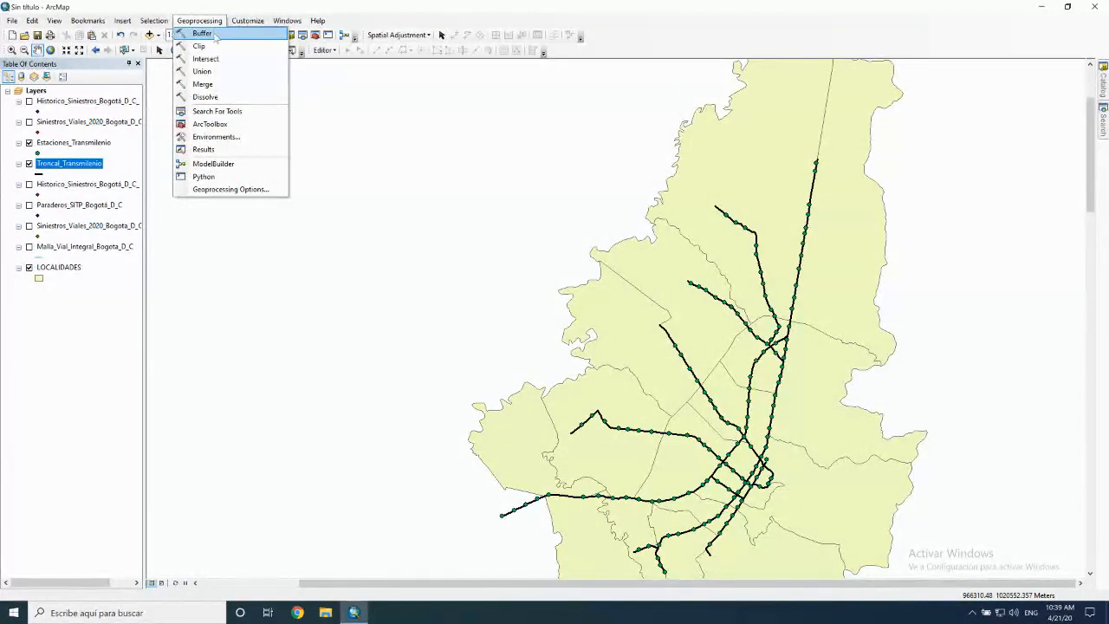
click(213, 32)
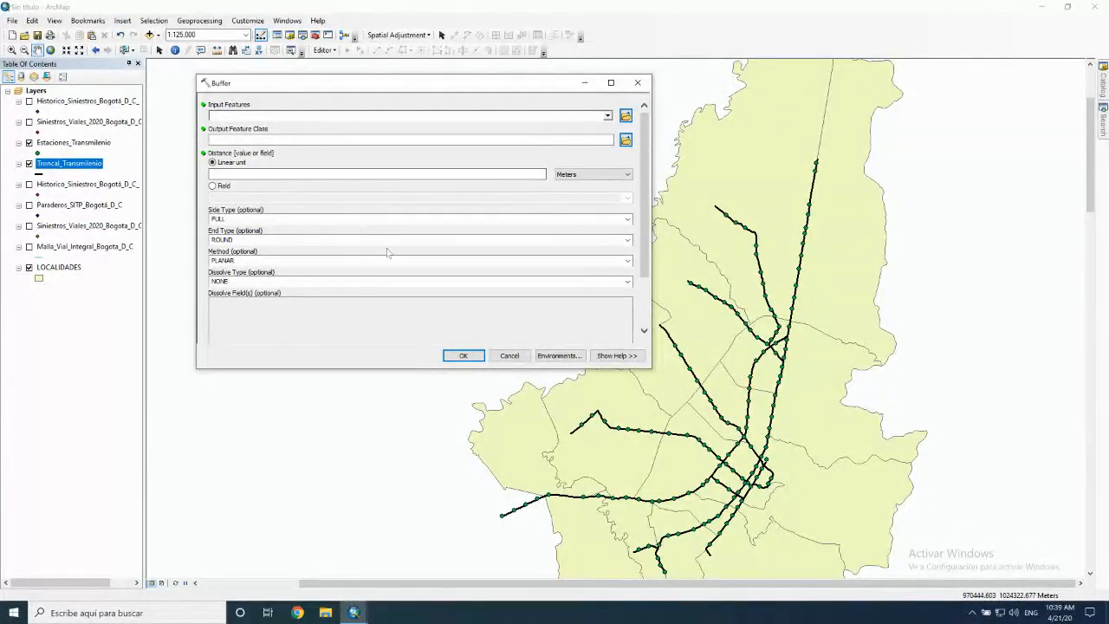
click(610, 356)
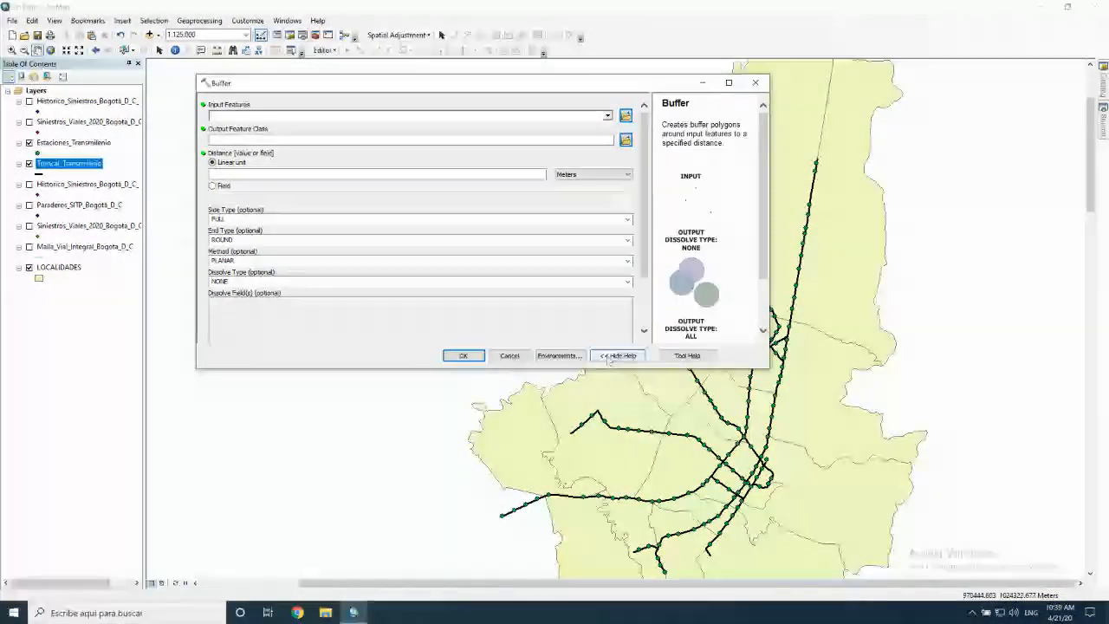
click(611, 357)
click(611, 356)
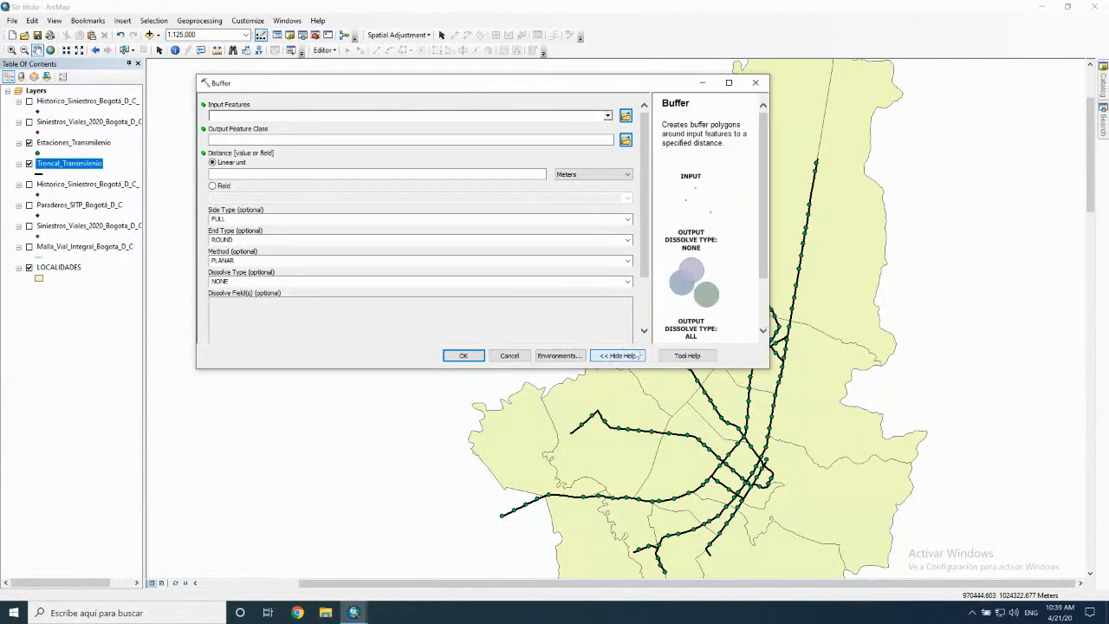
drag(763, 217, 775, 219)
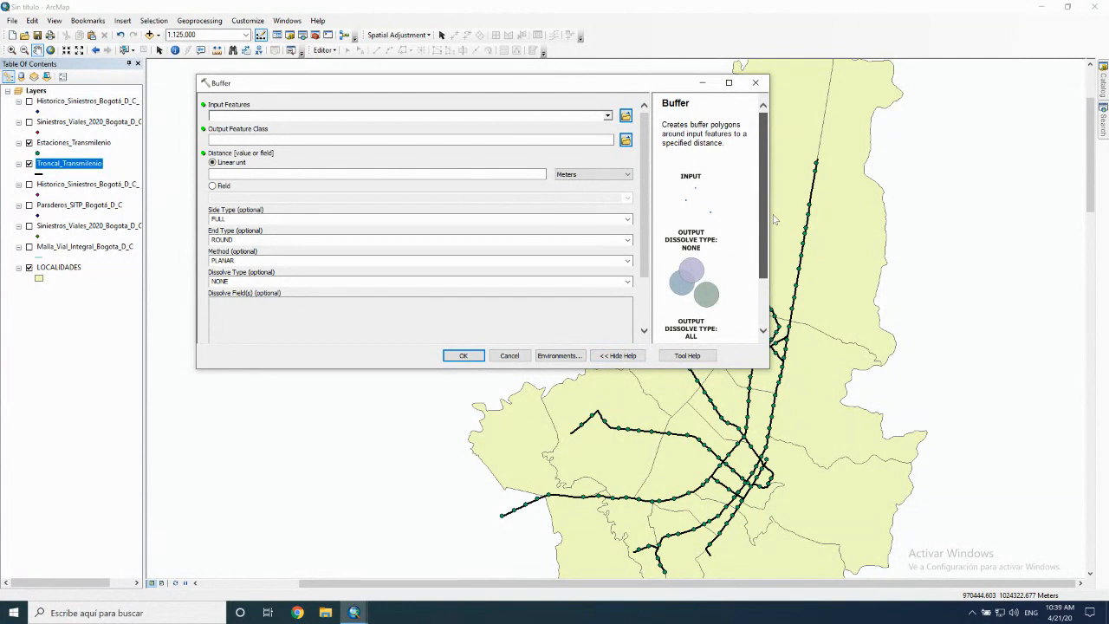
scroll(719, 190, down, 1)
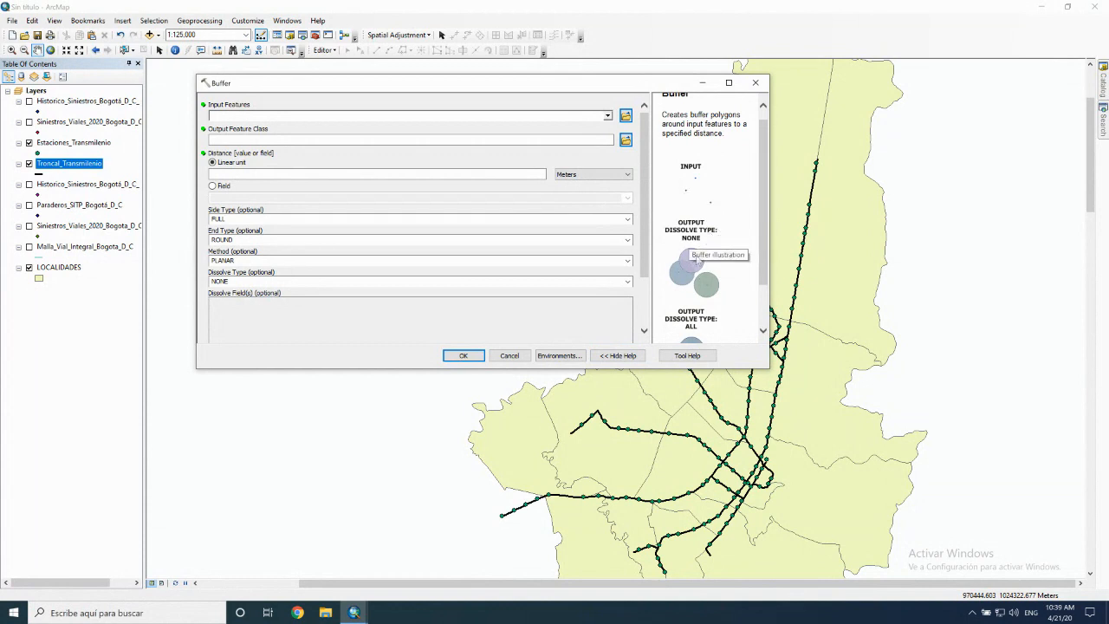
scroll(699, 286, down, 2)
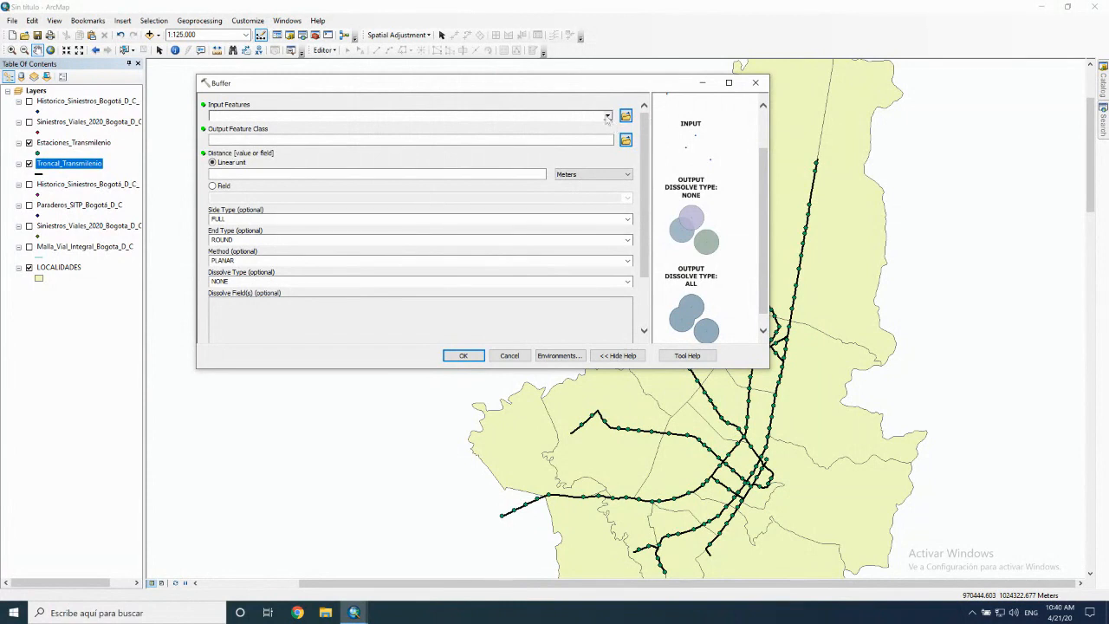
- Set the buffer input to Estaciones_Transmilenio with a linear distance of 350 meters
click(607, 116)
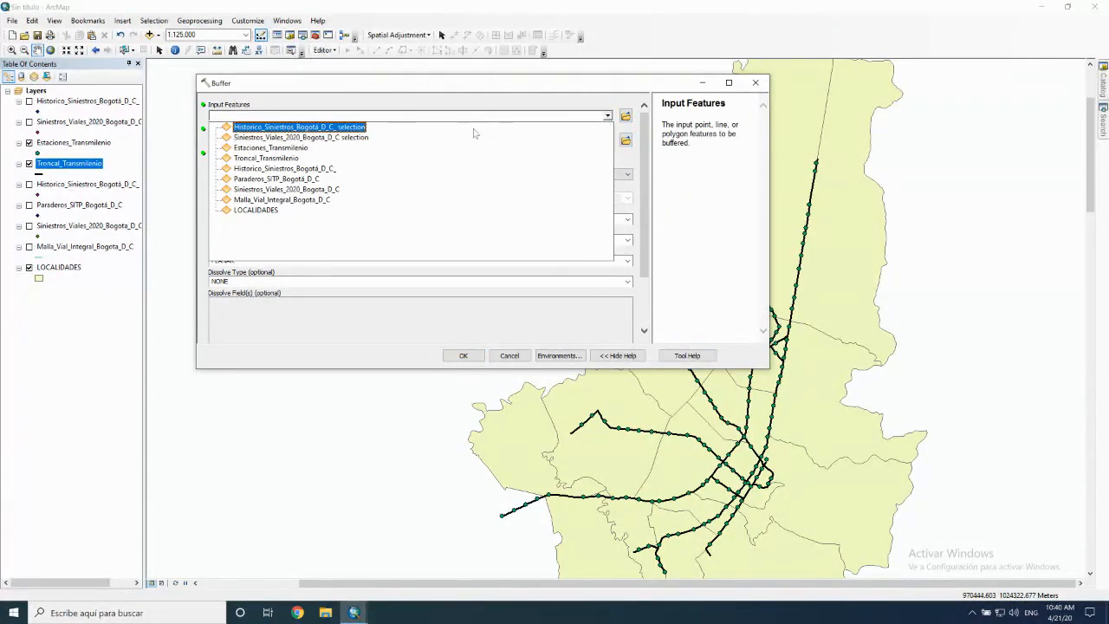
click(306, 149)
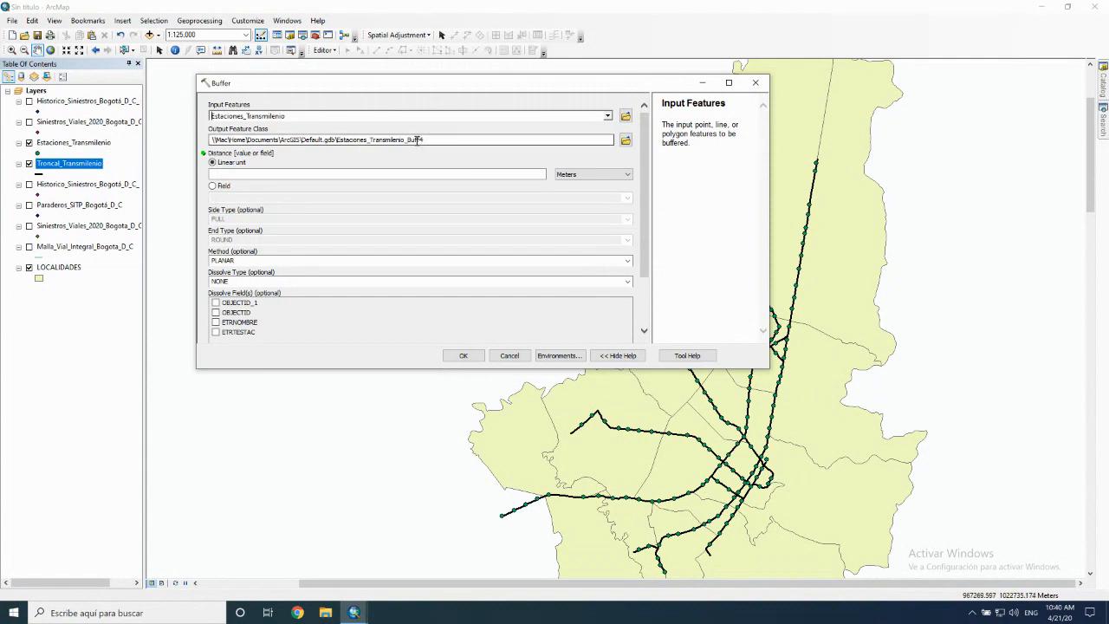
click(428, 144)
click(507, 174)
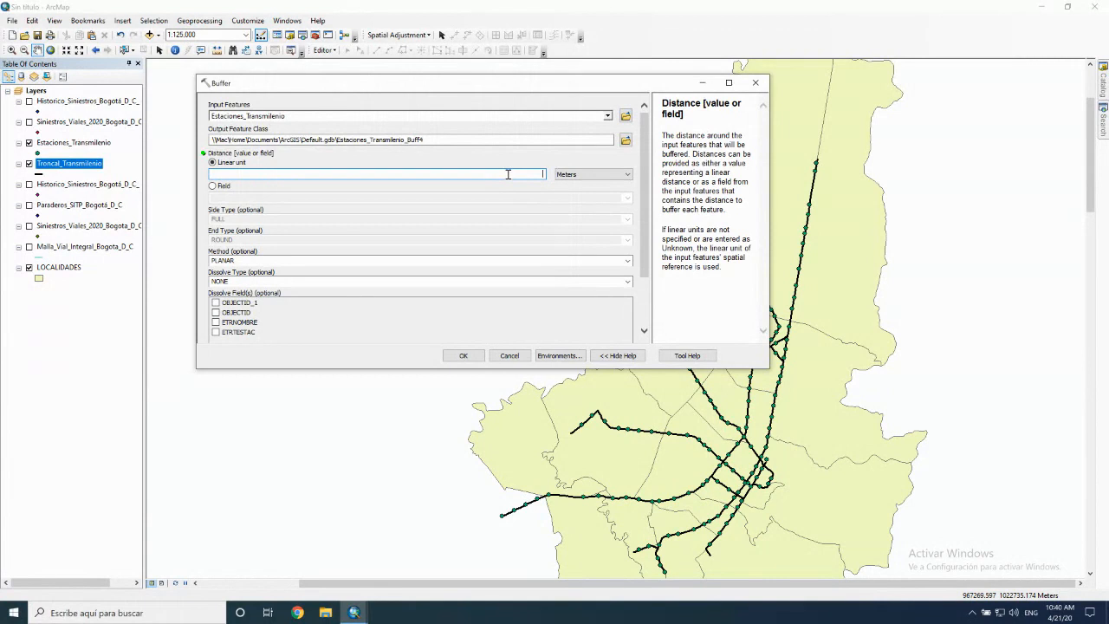
text(350)
click(596, 177)
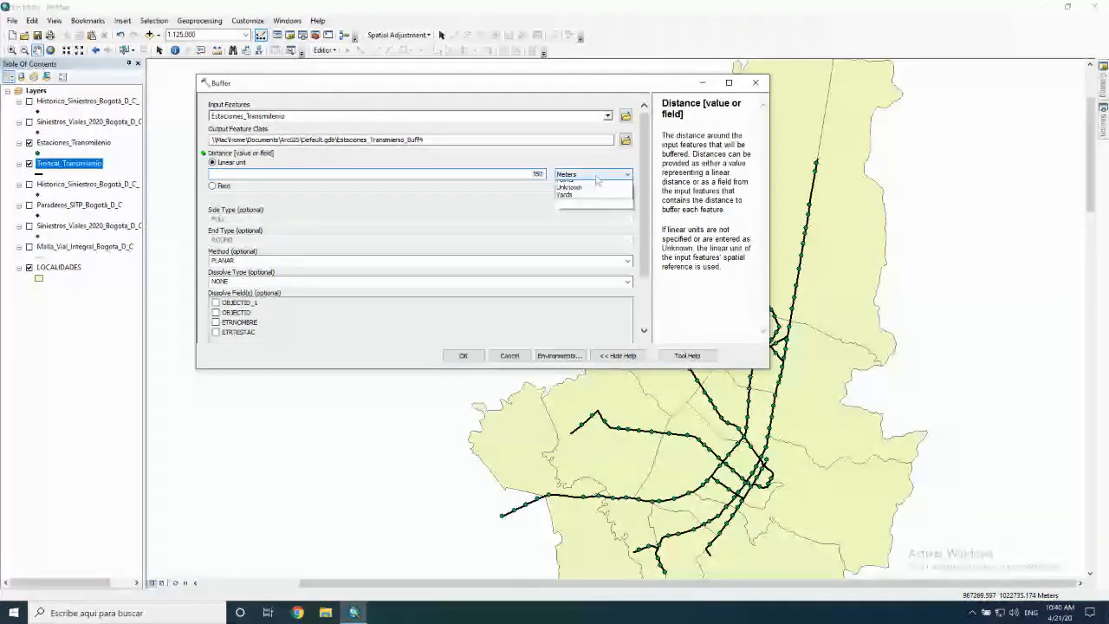
click(596, 176)
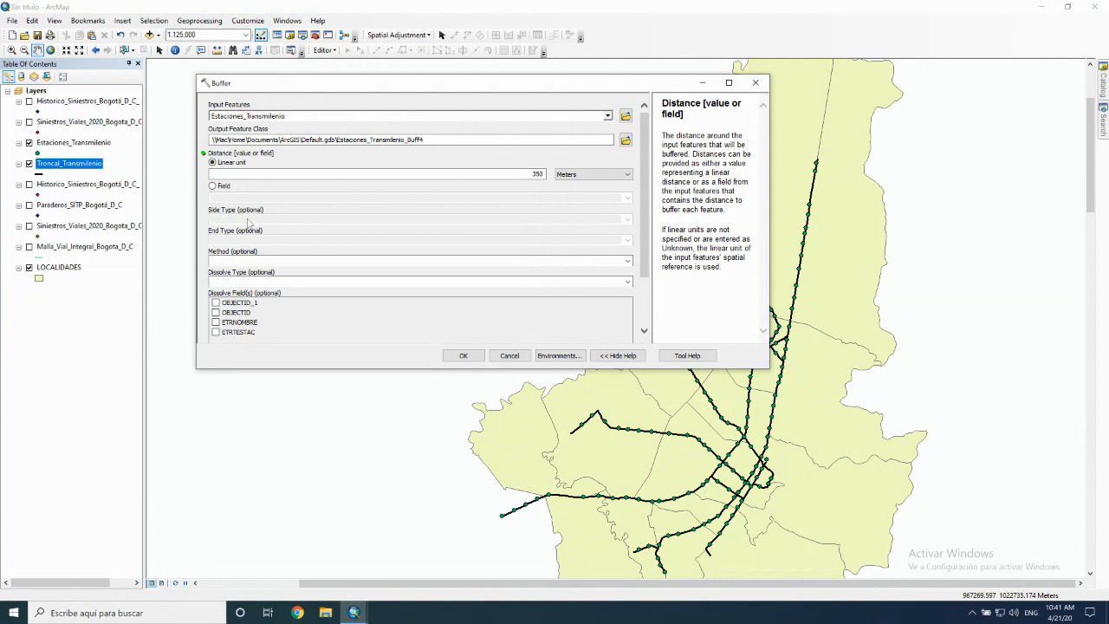
- Review the help for the side, end, method and dissolve options, and run the buffer with the PLANAR method and dissolve type NONE
click(249, 222)
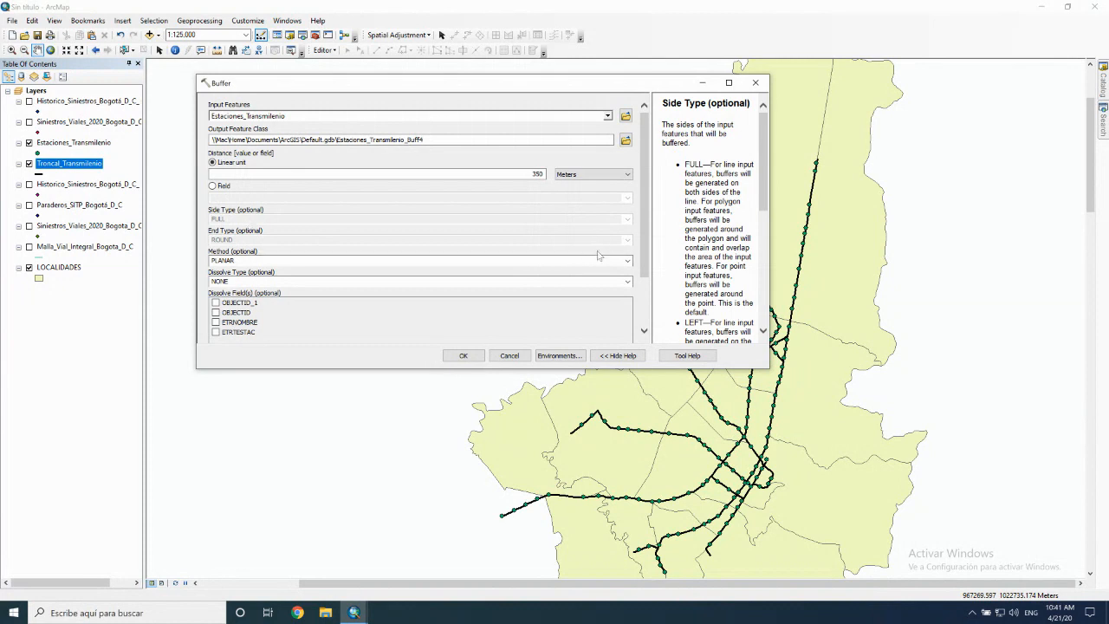
click(457, 241)
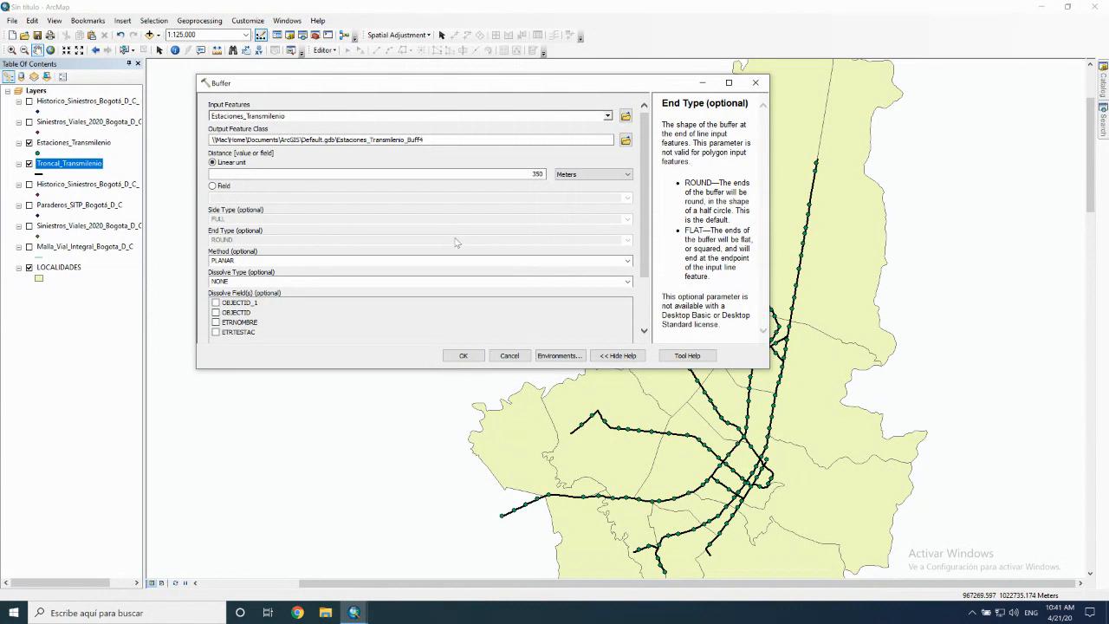
click(440, 260)
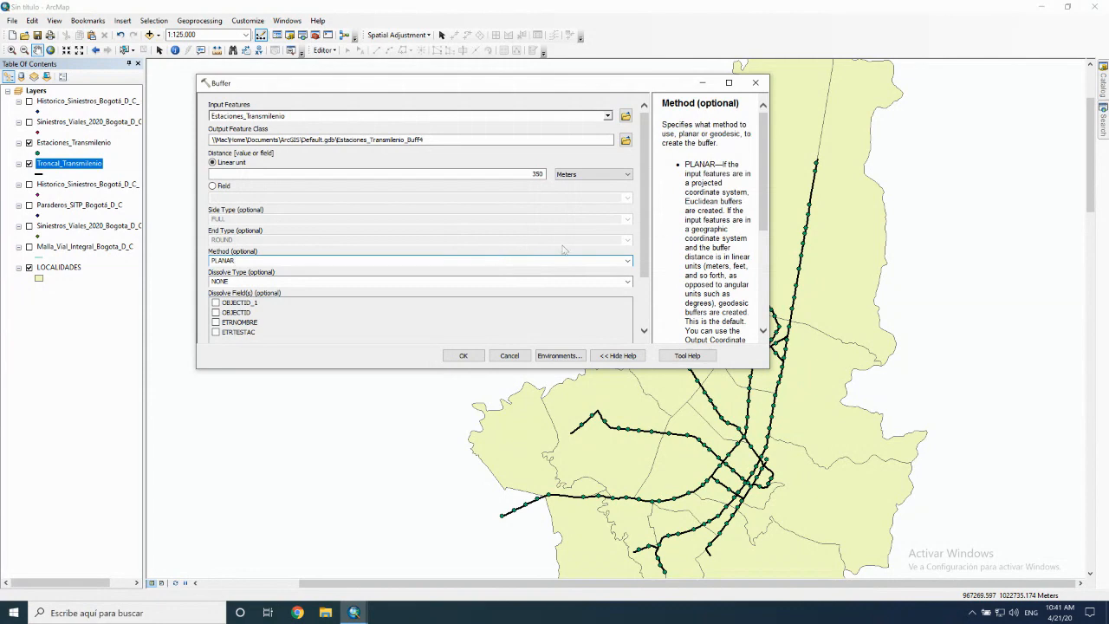
drag(762, 210, 761, 334)
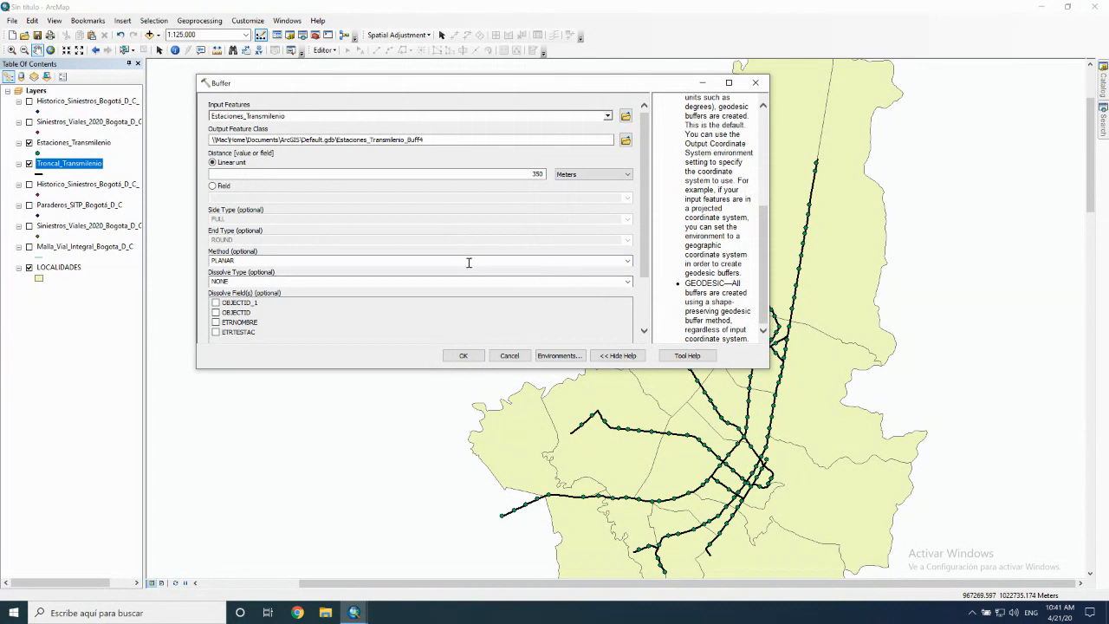
click(491, 278)
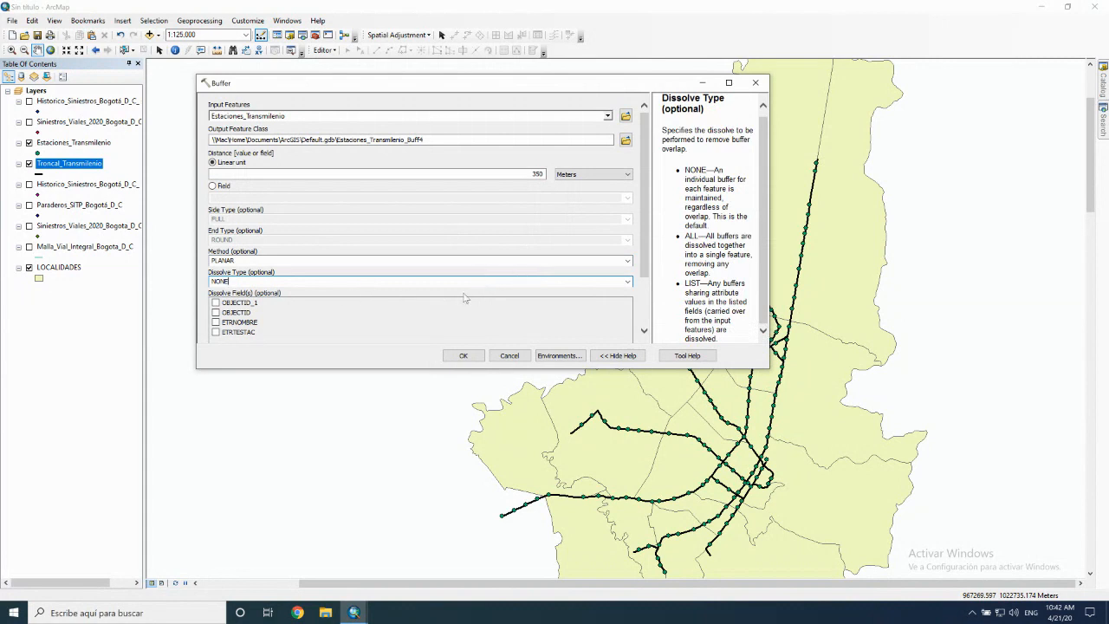
click(465, 356)
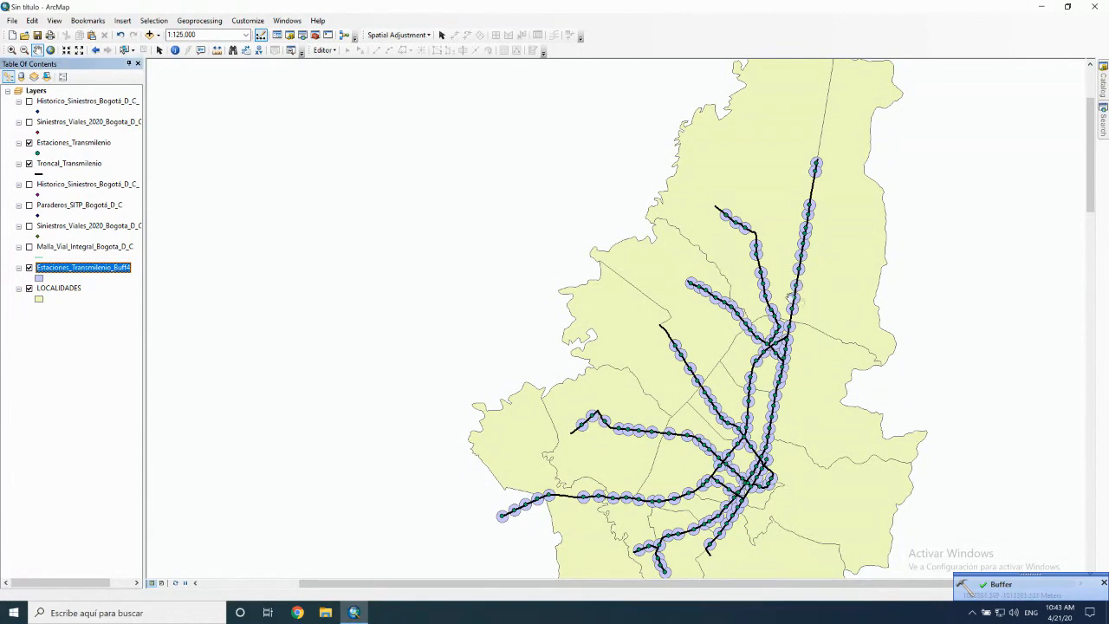
- Create a second 350-meter buffer around Estaciones_Transmilenio with the dissolve type set to ALL
drag(805, 301, 739, 284)
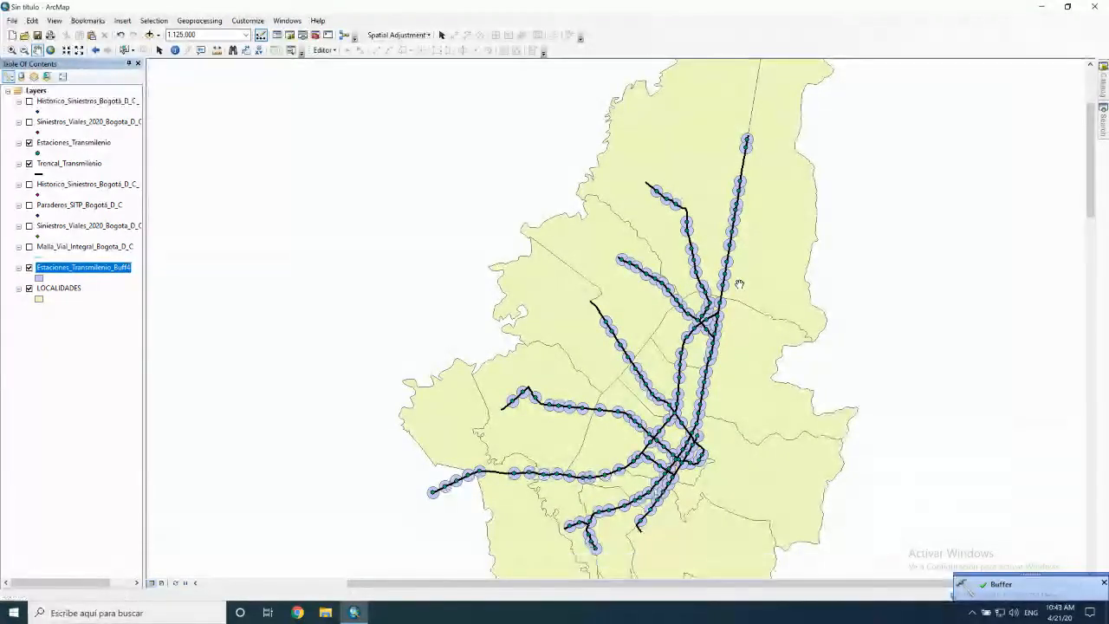
scroll(738, 284, down, 1)
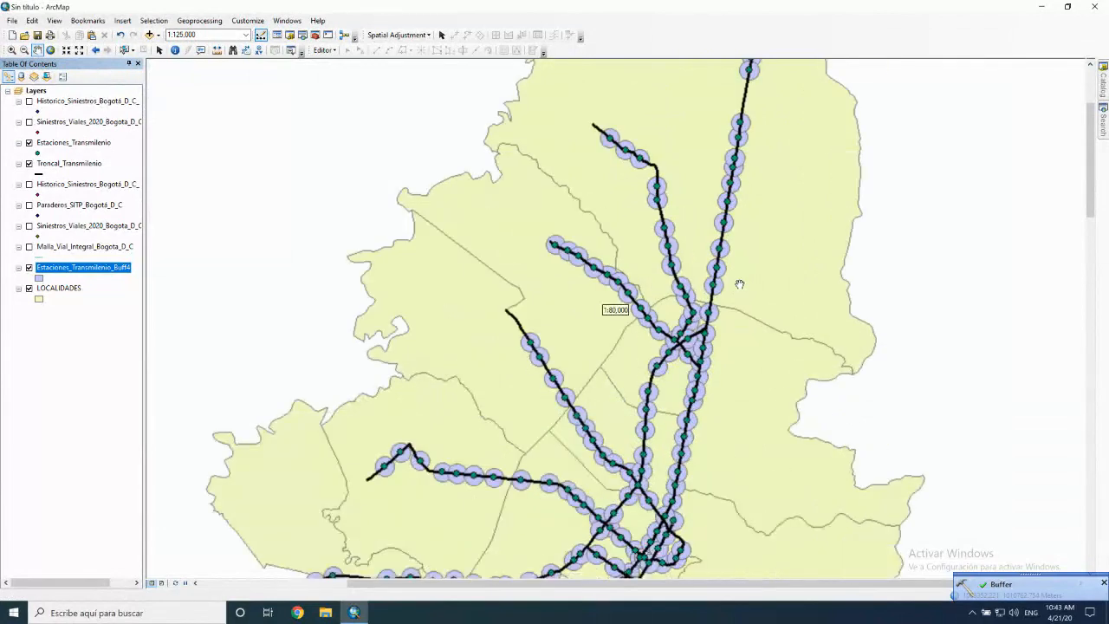
scroll(739, 284, down, 2)
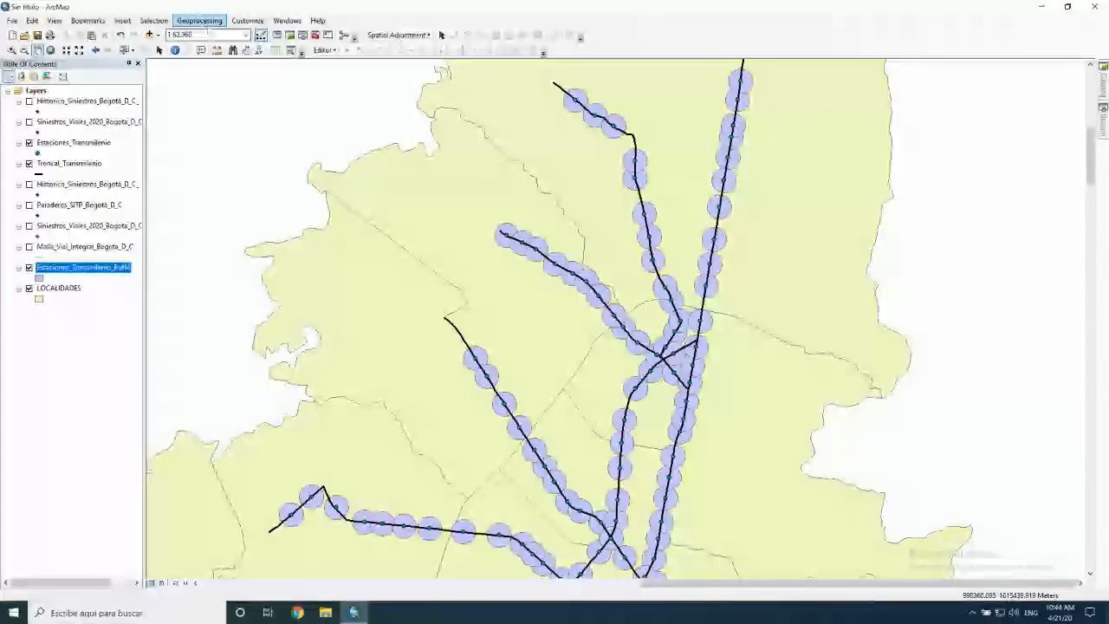
click(199, 19)
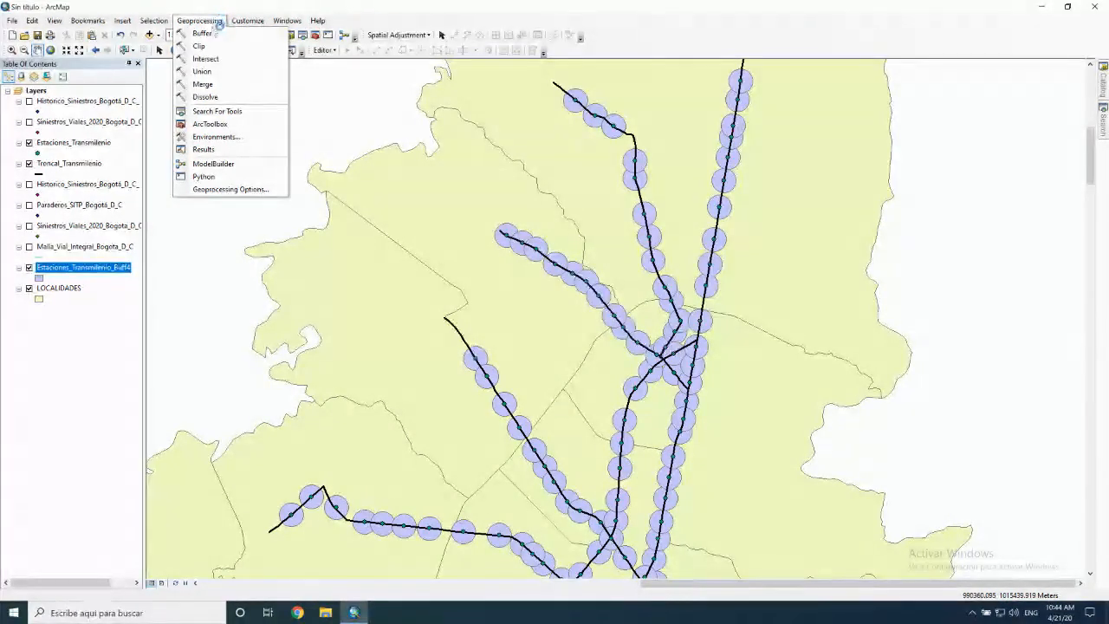
click(205, 33)
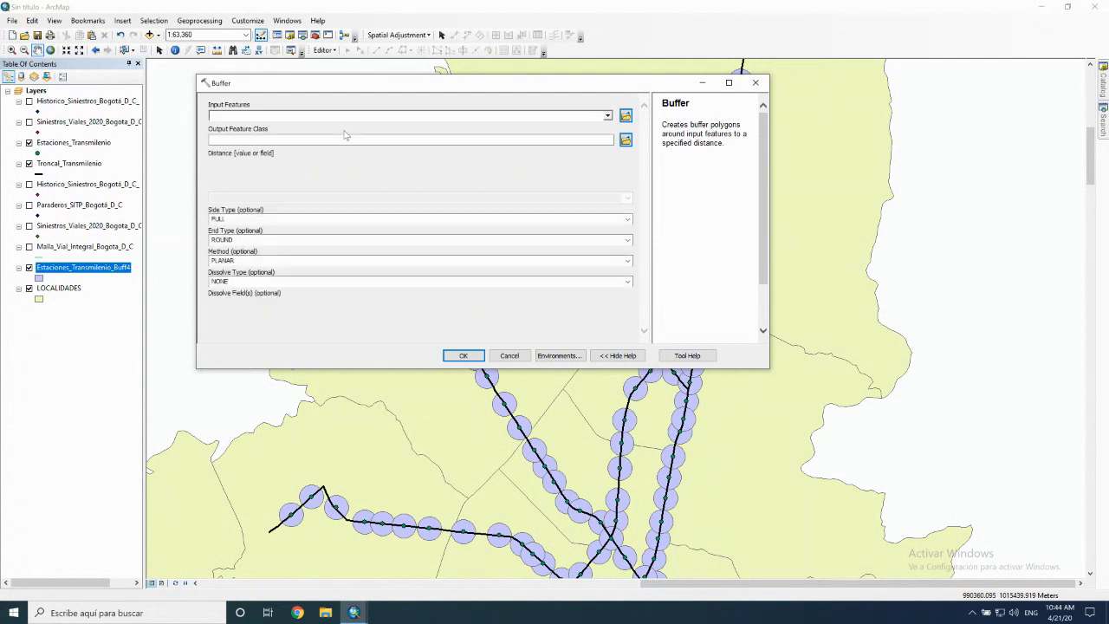
click(608, 116)
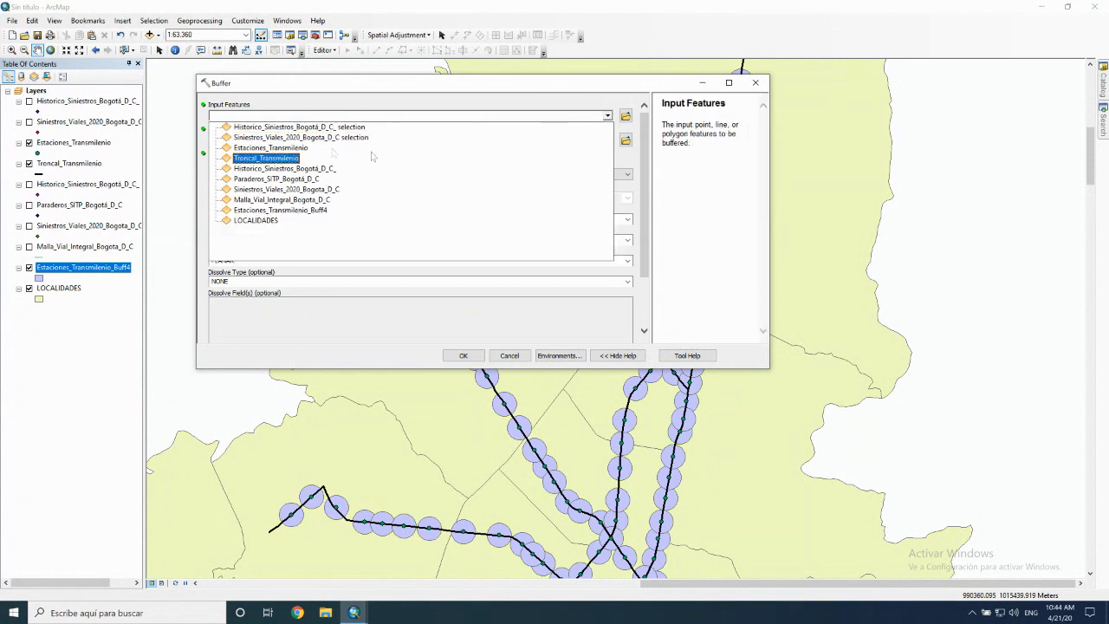
click(300, 148)
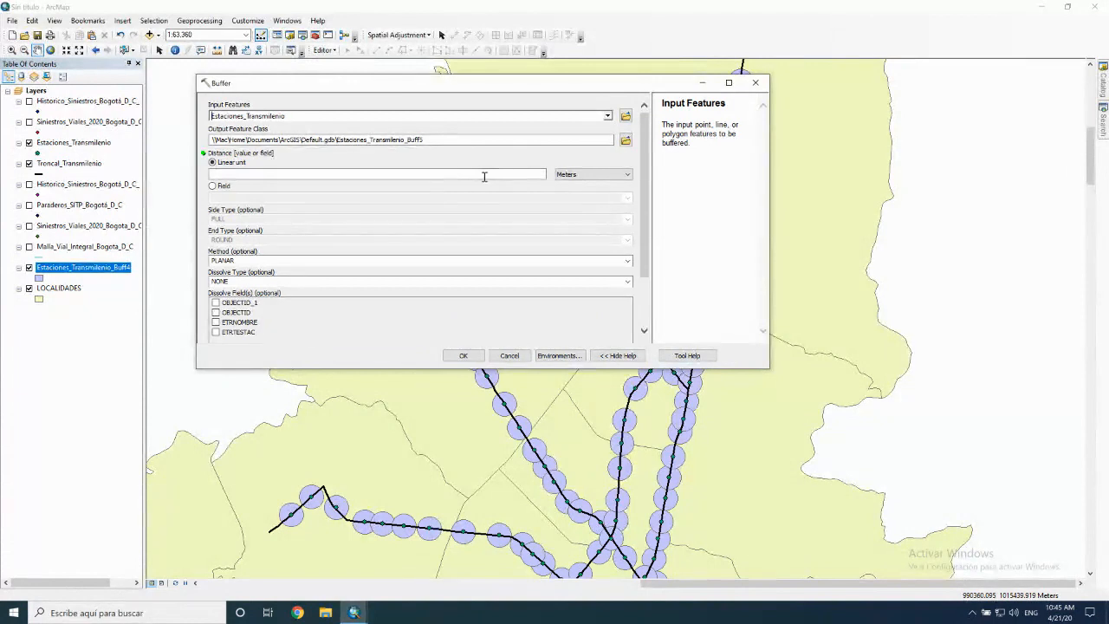
click(485, 176)
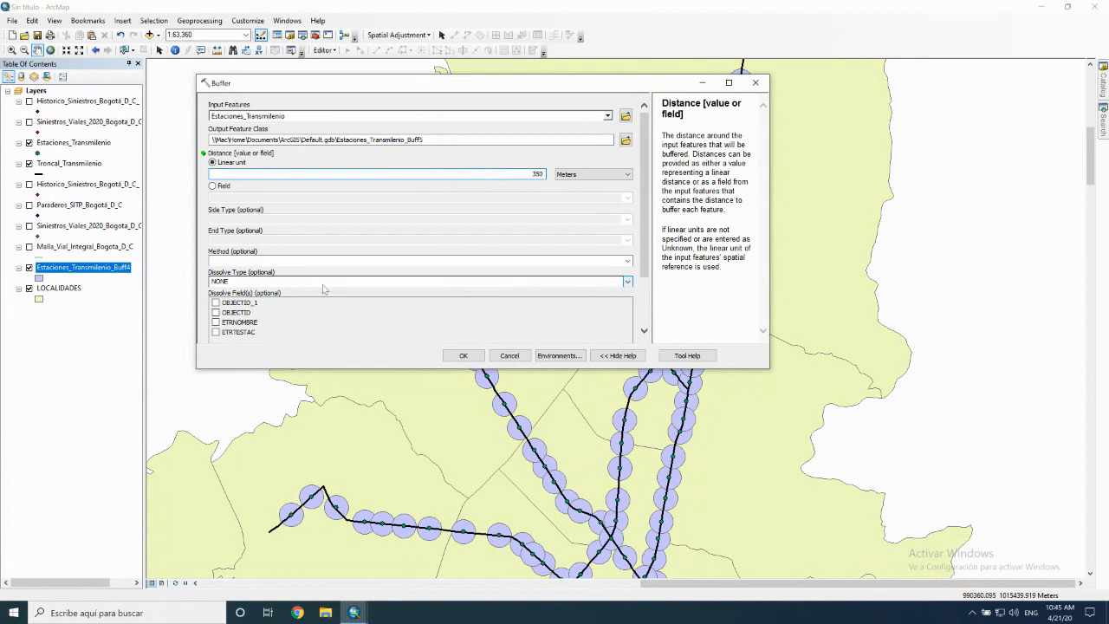
click(324, 284)
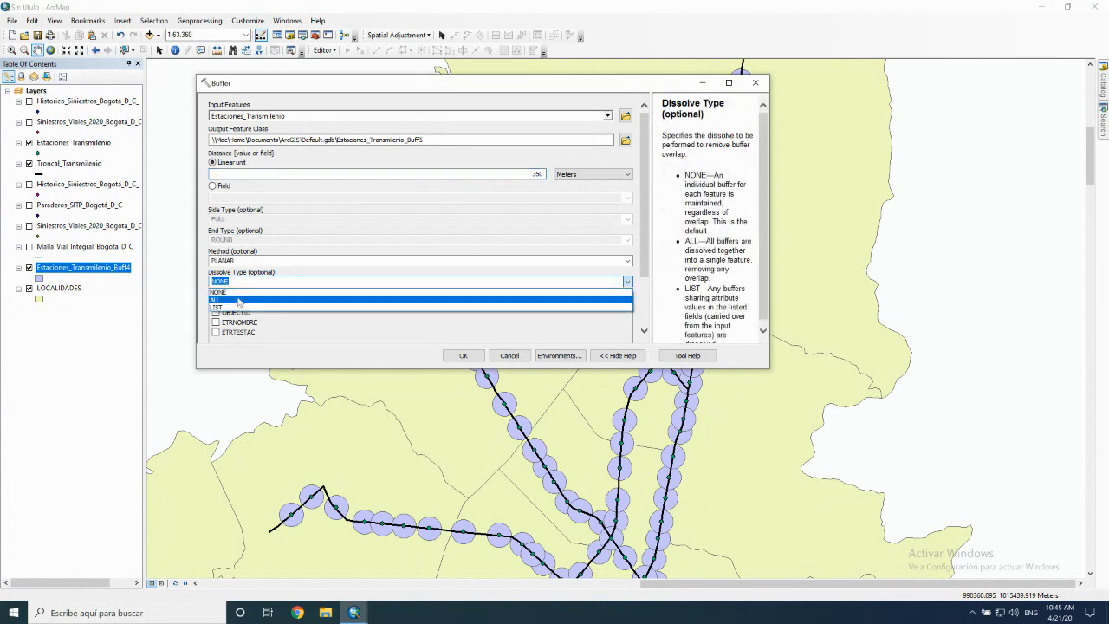
click(239, 300)
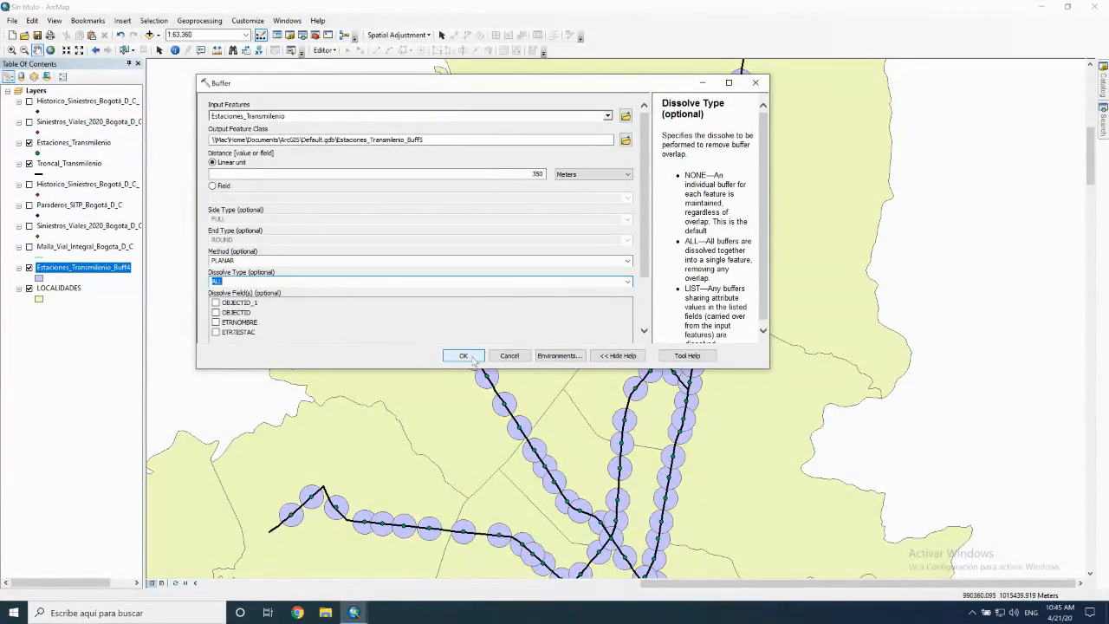
click(473, 358)
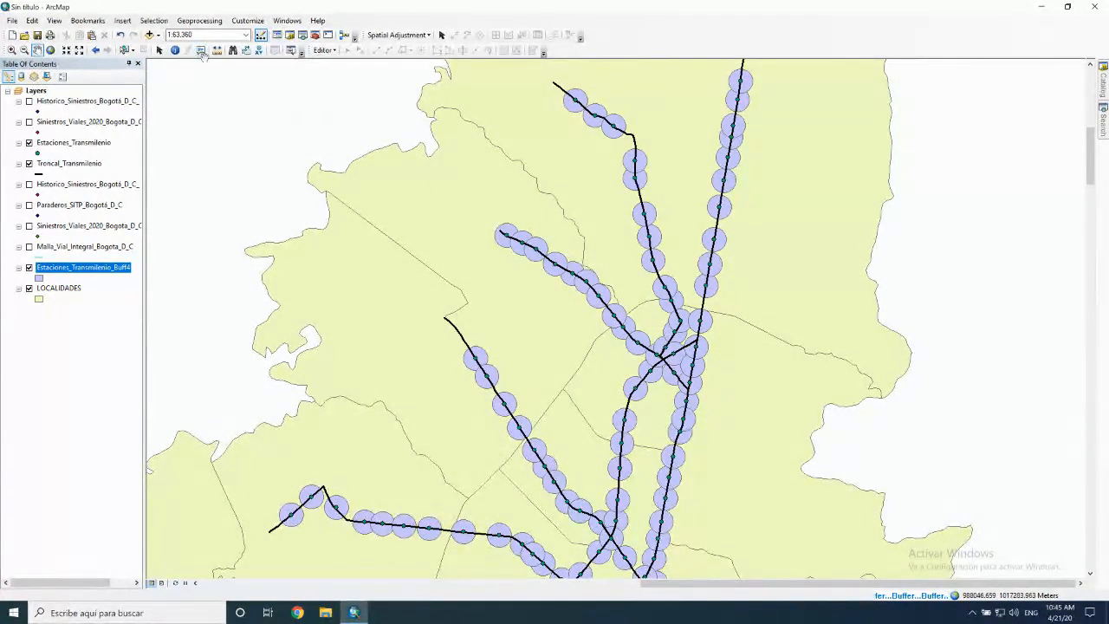
- Identify three neighbouring station buffers on the northwestern trunk line to read their individual attributes, and close the results
click(174, 49)
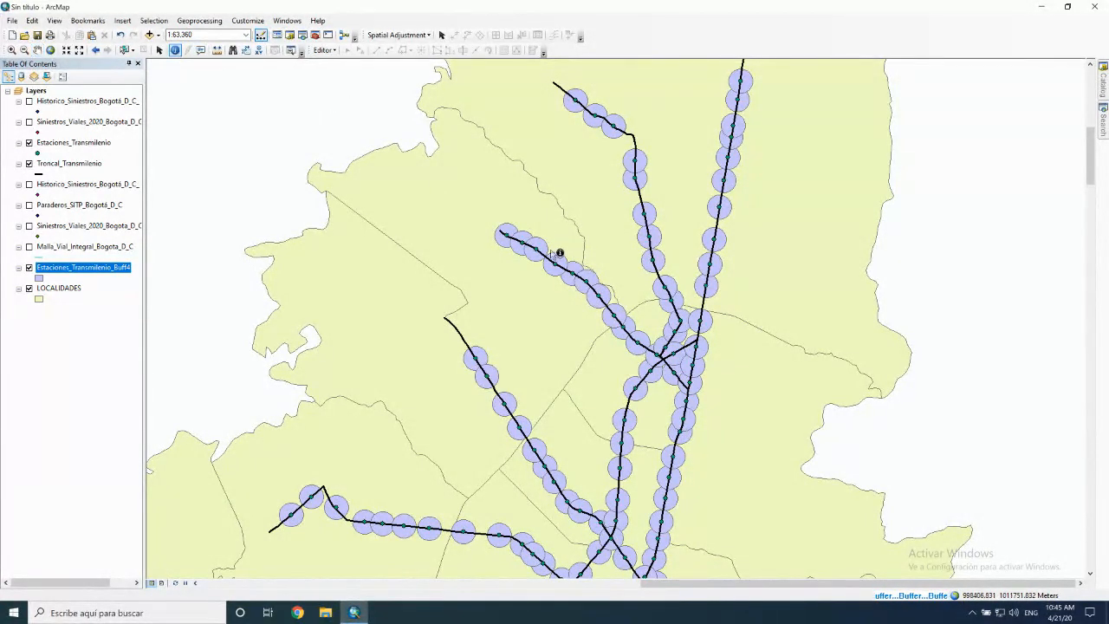
click(577, 268)
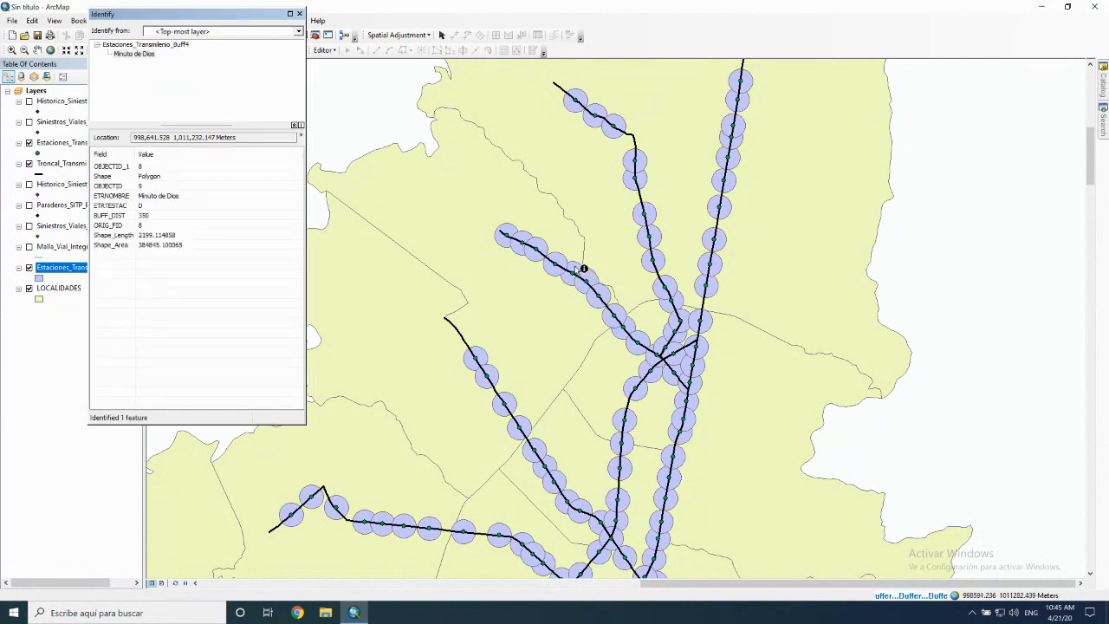
click(557, 259)
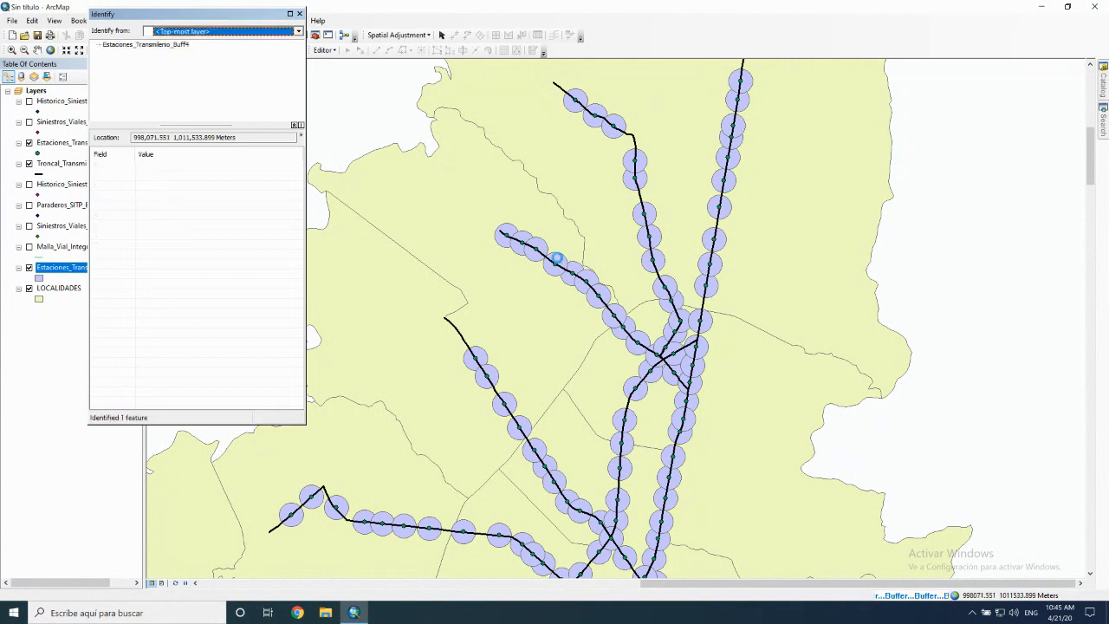
click(538, 248)
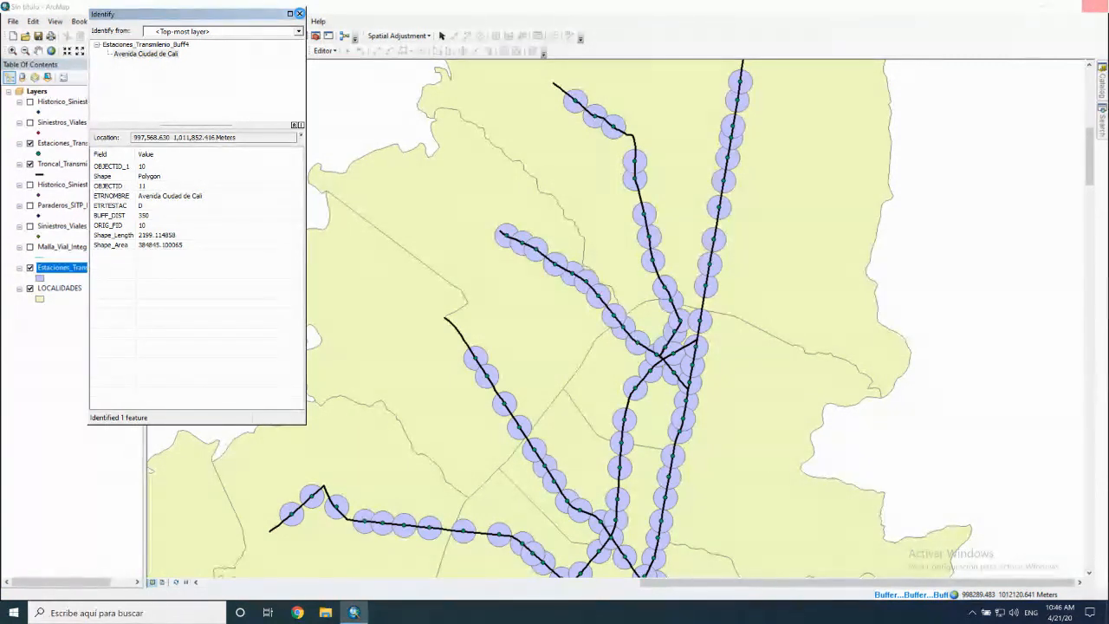
click(299, 14)
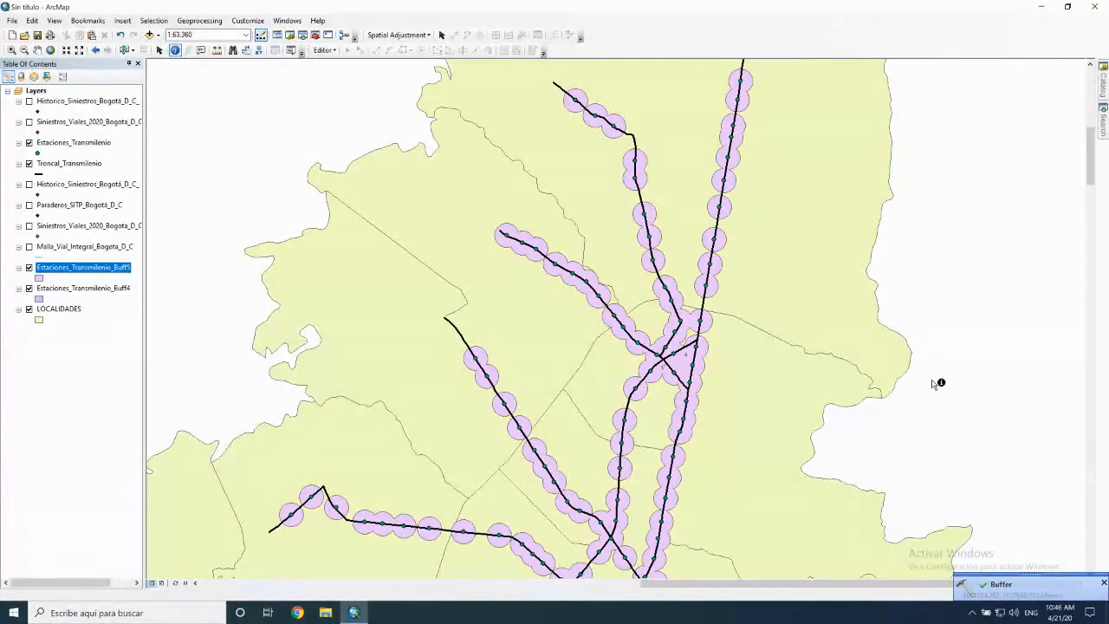
- Dismiss the buffer notification and check the attribute table of the dissolved layer Estaciones_Transmilenio_Buff5, then close the table
click(1103, 582)
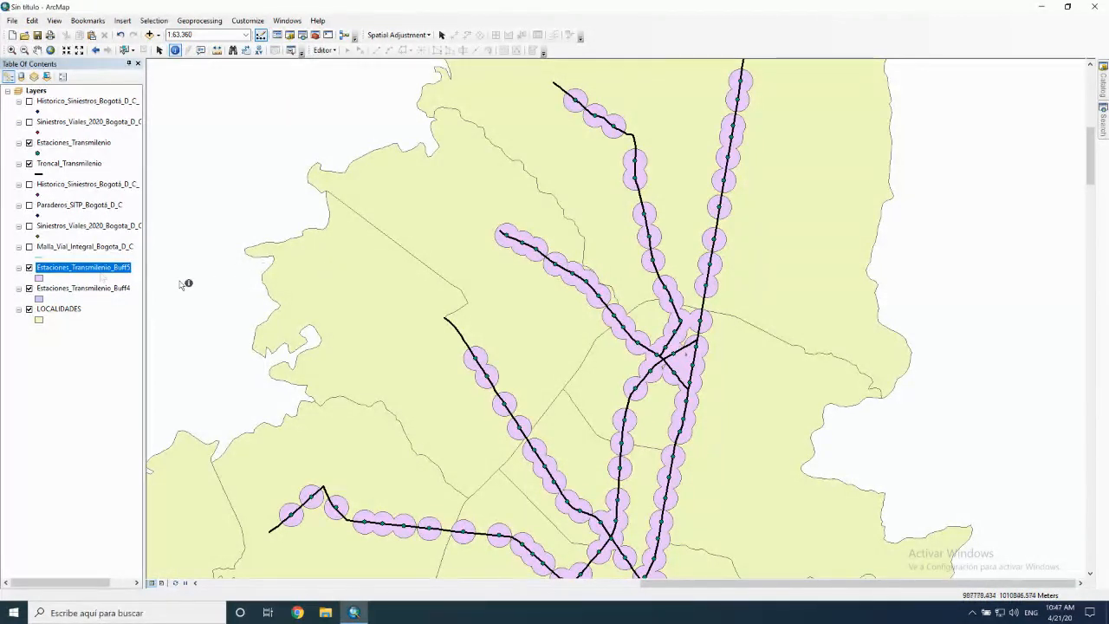
right_click(102, 267)
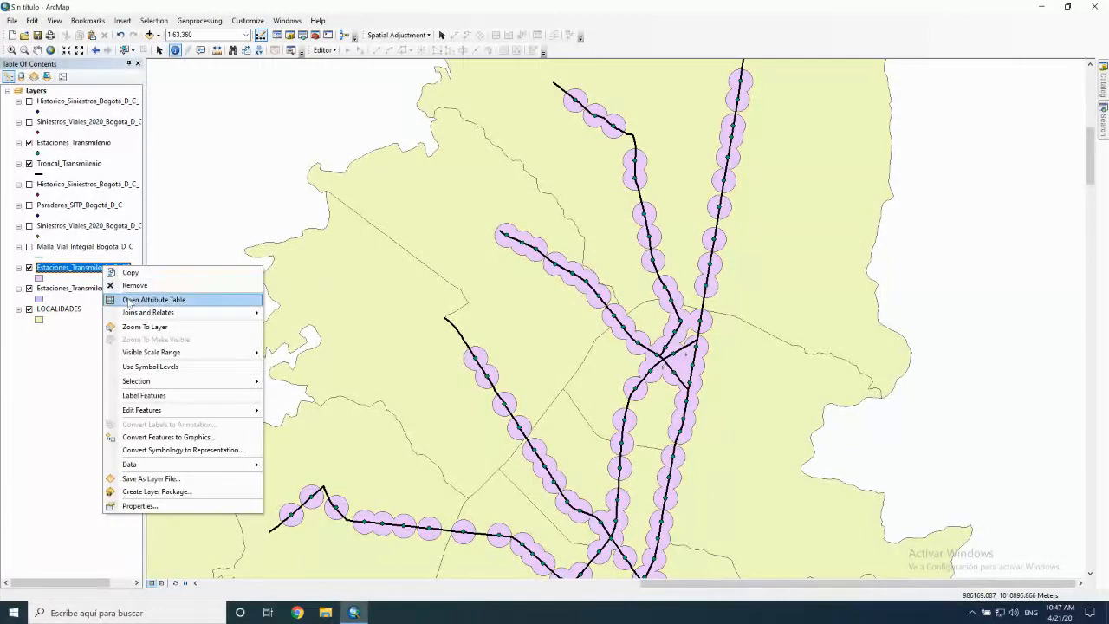
click(127, 298)
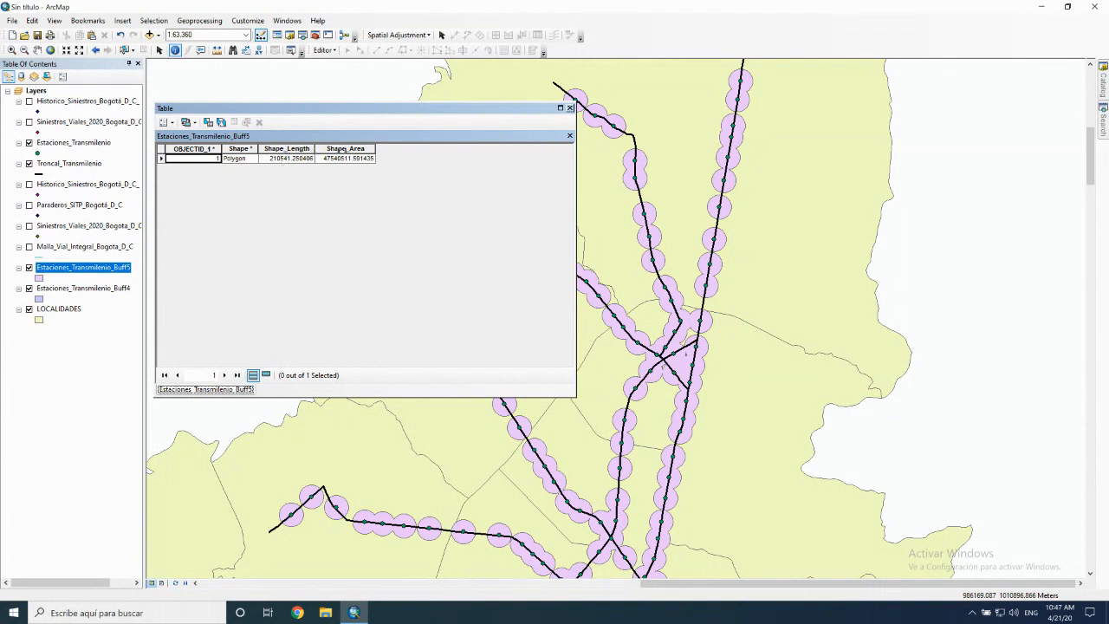
click(569, 108)
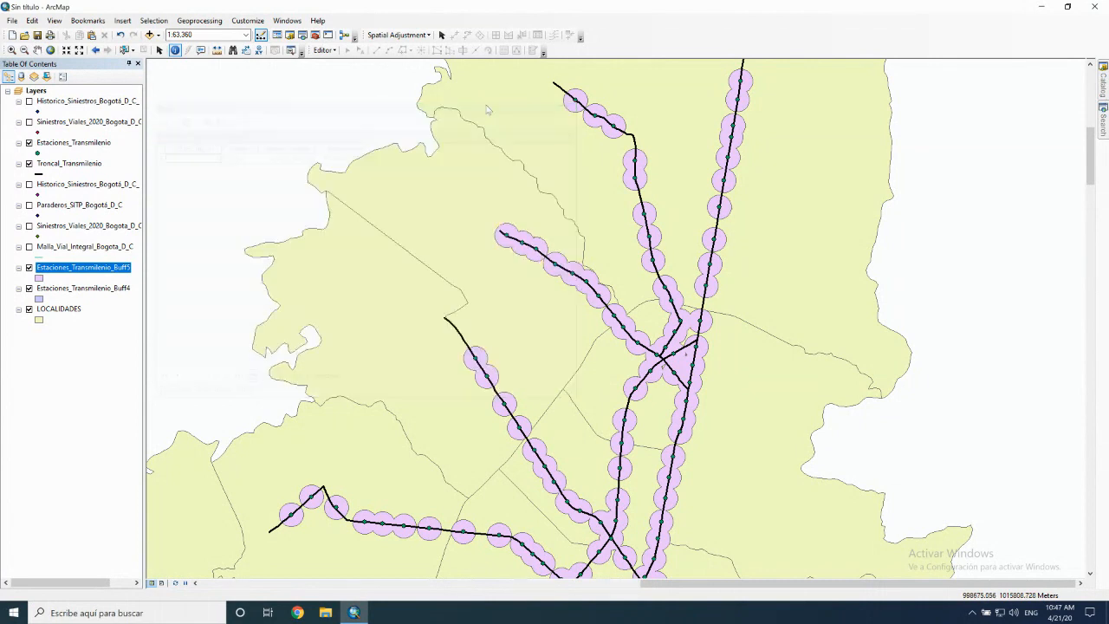
- Toggle the visibility of Estaciones_Transmilenio_Buff5 to compare it with Estaciones_Transmilenio_Buff4, leaving both layers on
click(90, 289)
right_click(90, 290)
click(29, 268)
click(29, 269)
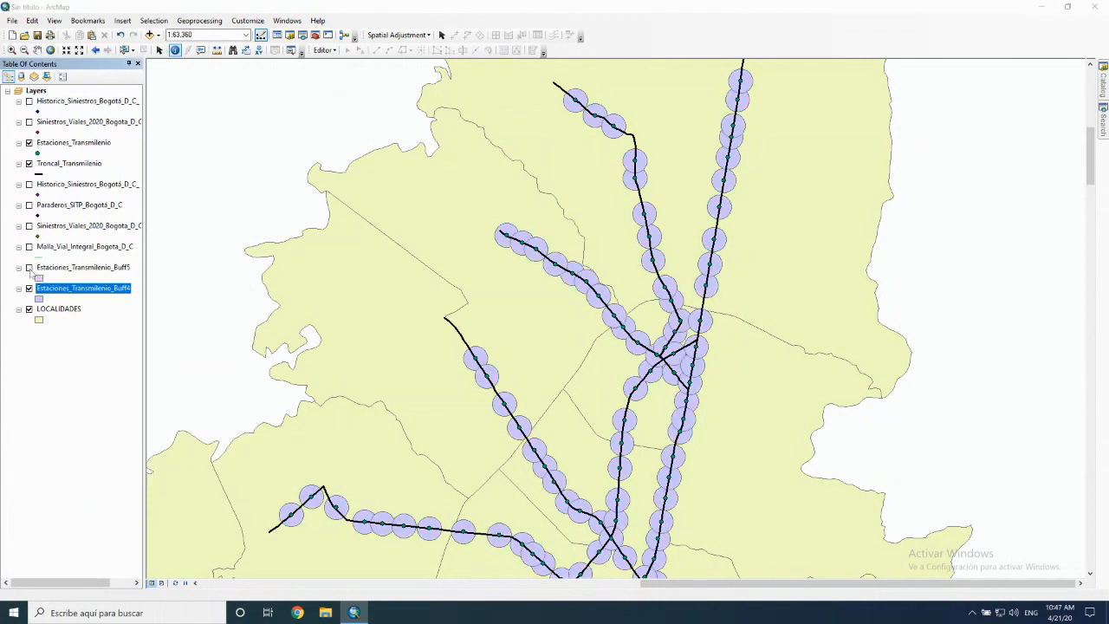
click(29, 268)
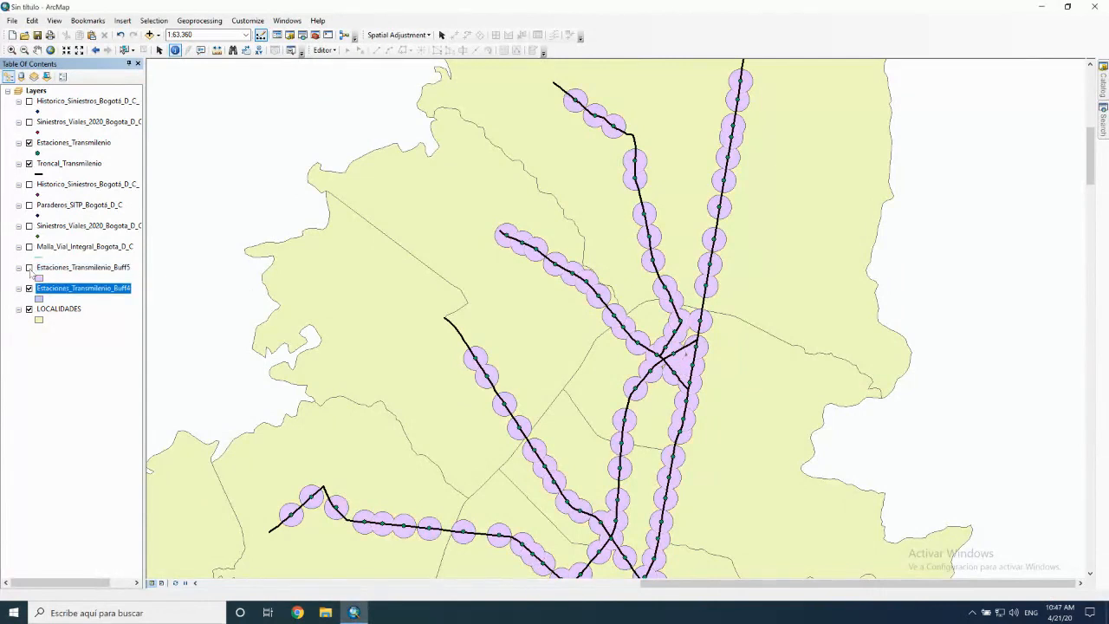
click(30, 268)
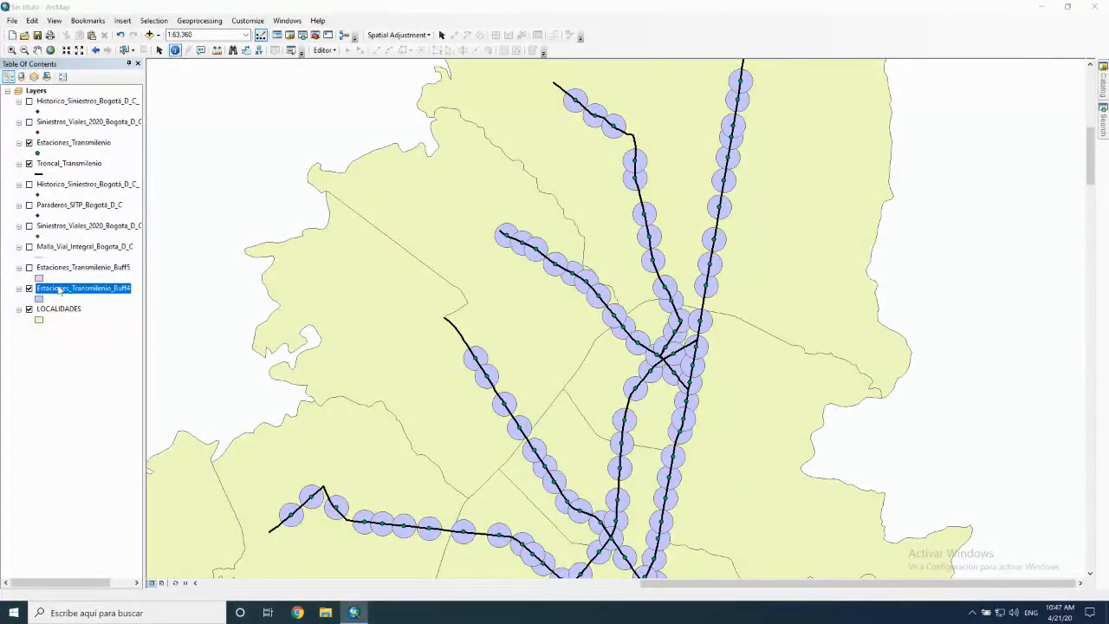
click(29, 268)
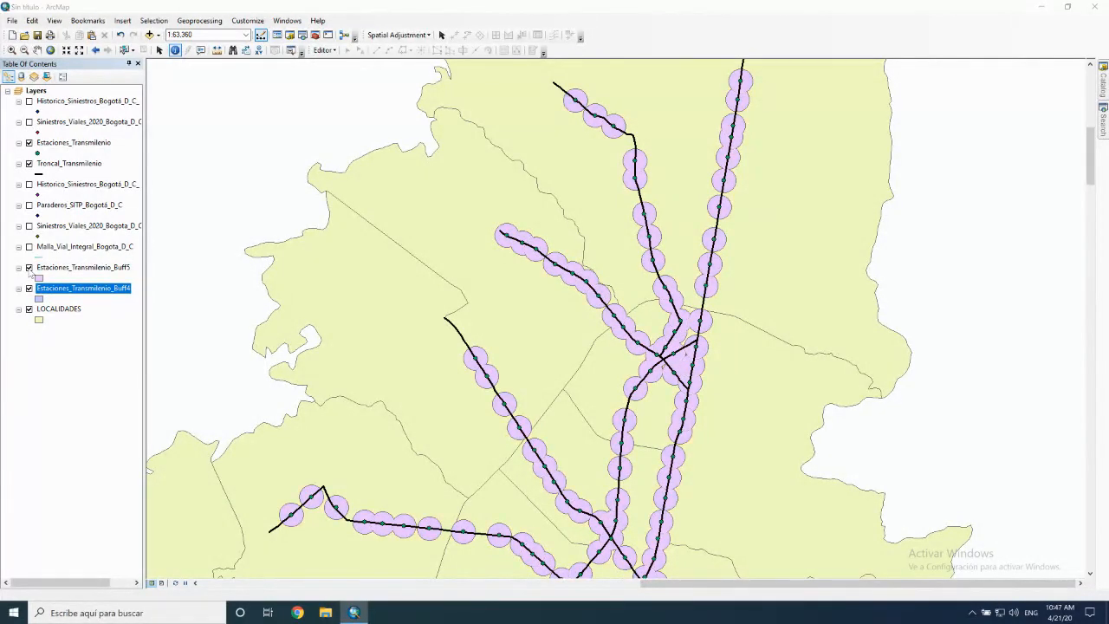
- Hide the Estaciones_Transmilenio_Buff5 layer and open the attribute table of Estaciones_Transmilenio_Buff4 to view its length and area fields
click(30, 267)
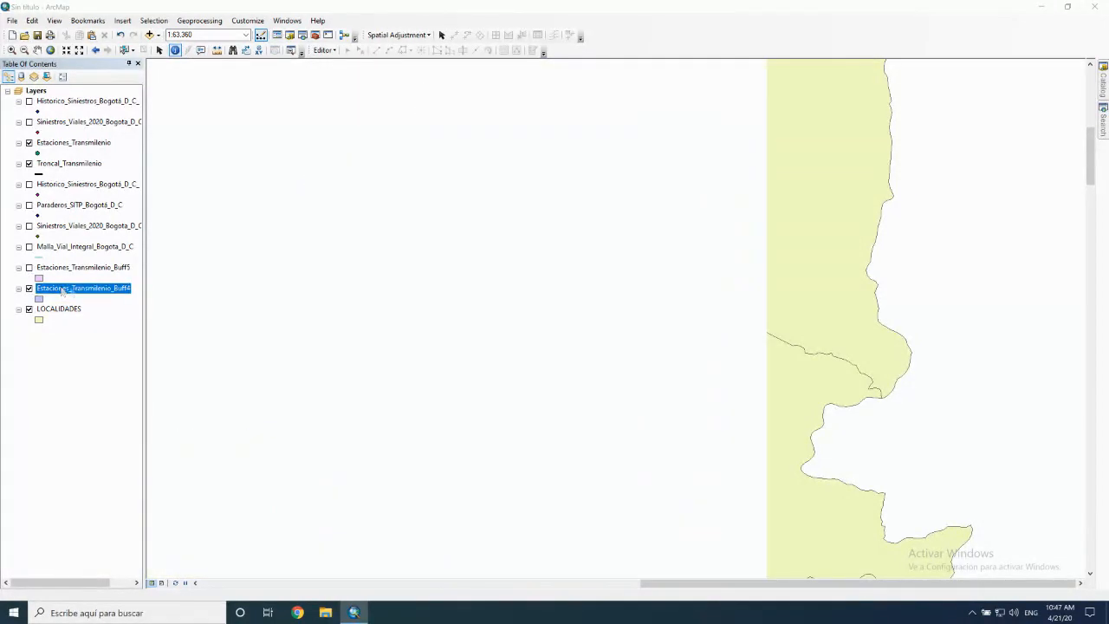
right_click(62, 291)
click(96, 320)
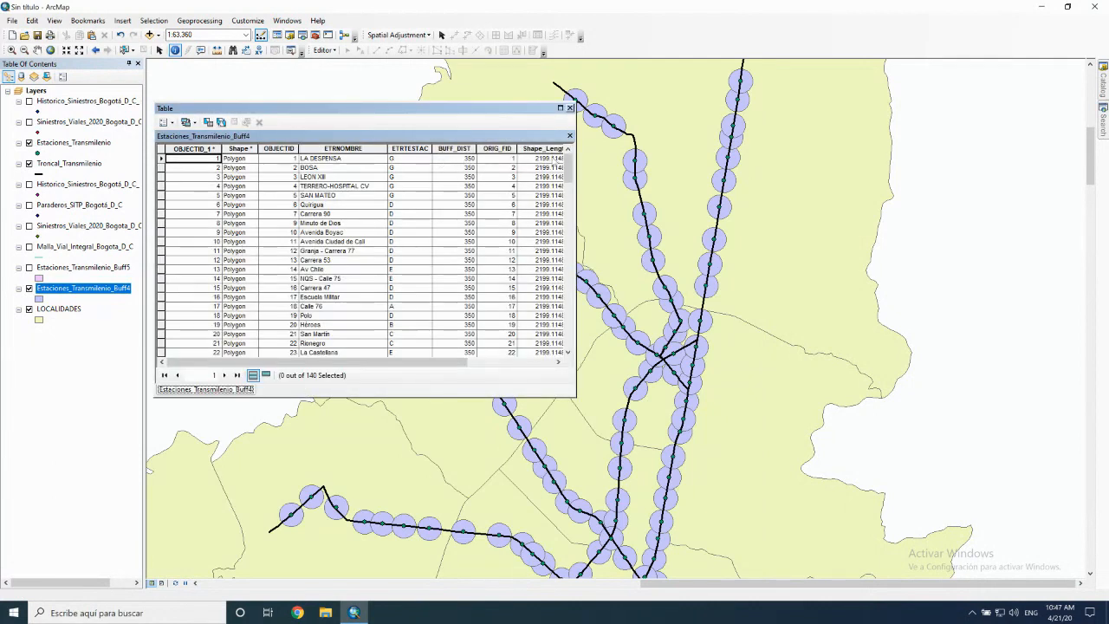
mouse_move(566, 168)
mouse_down()
mouse_move(554, 261)
mouse_move(465, 355)
mouse_move(544, 362)
mouse_move(571, 336)
mouse_move(570, 161)
mouse_up()
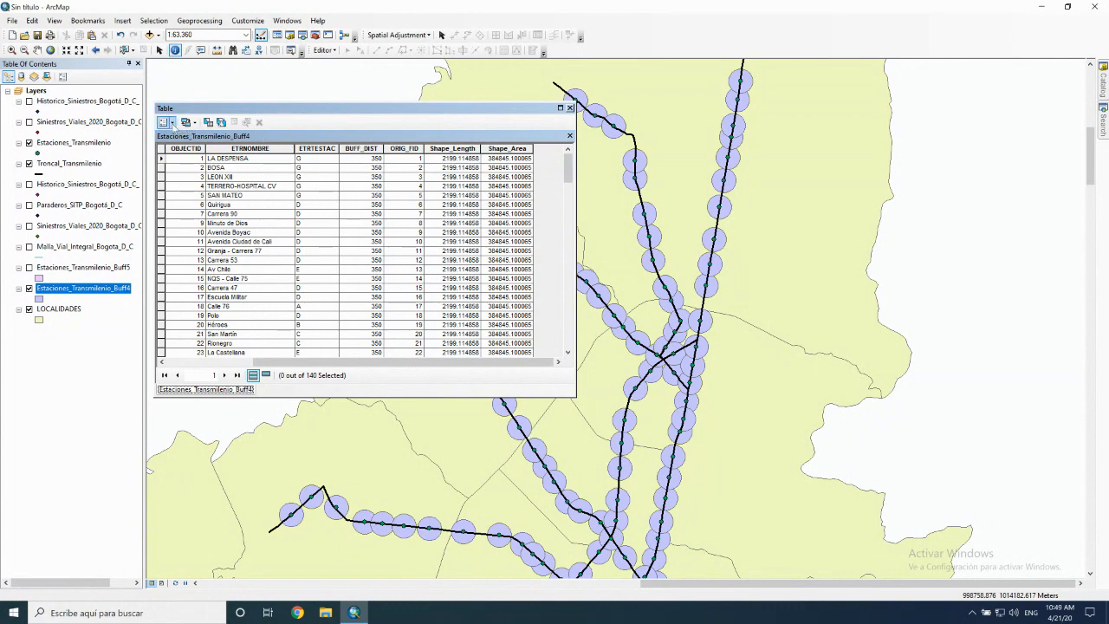
- Add a new field named AREAMIA of type Double to the Estaciones_Transmilenio_Buff4 table
click(165, 122)
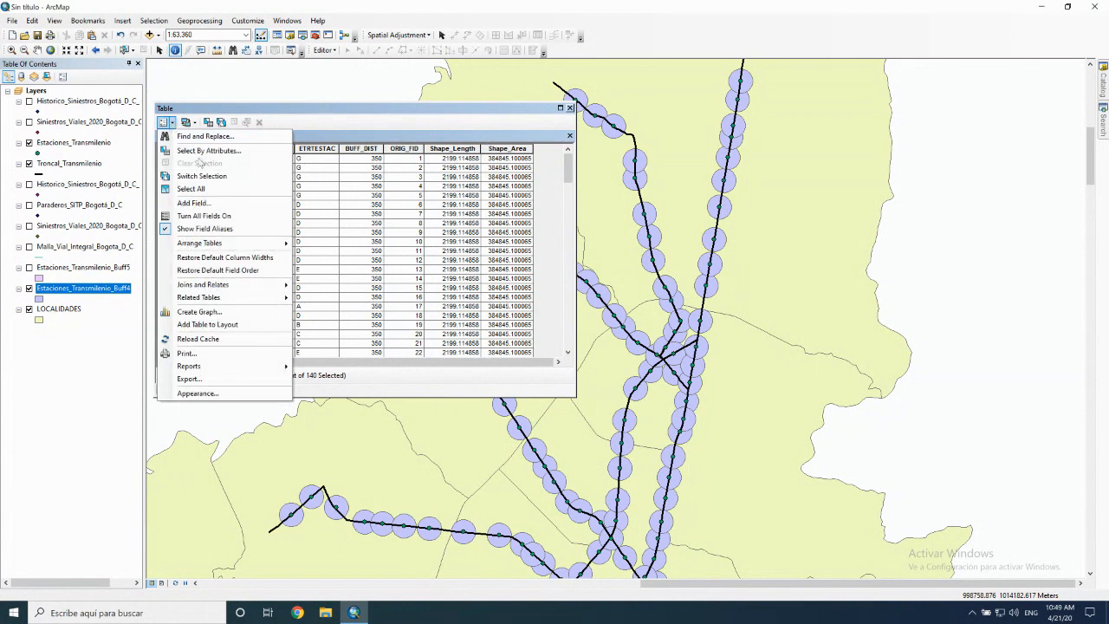
click(207, 203)
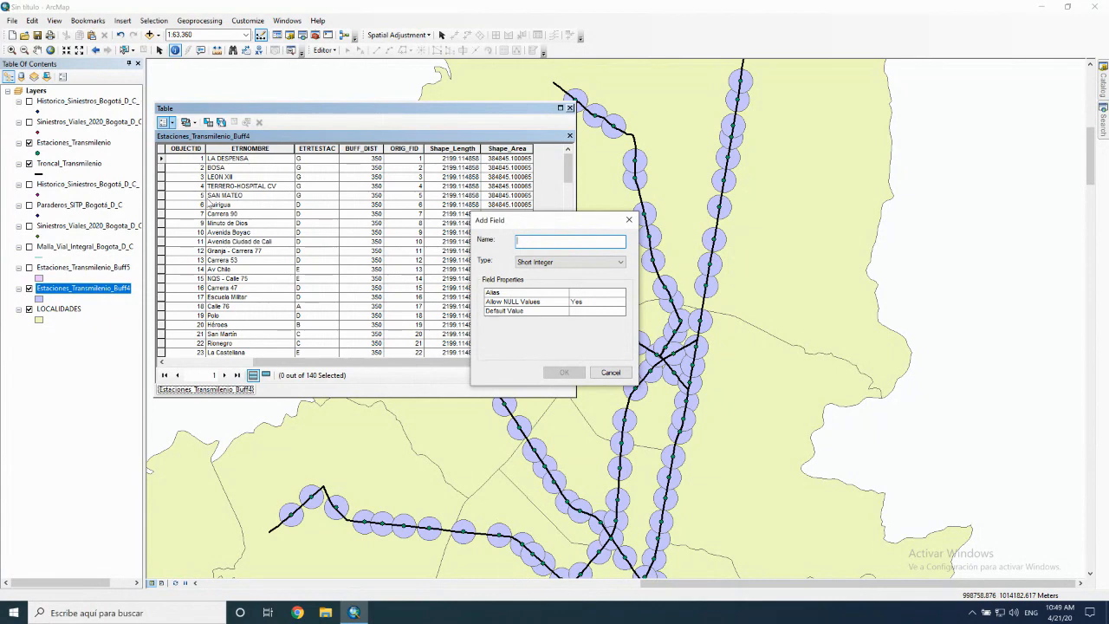
text(area1)
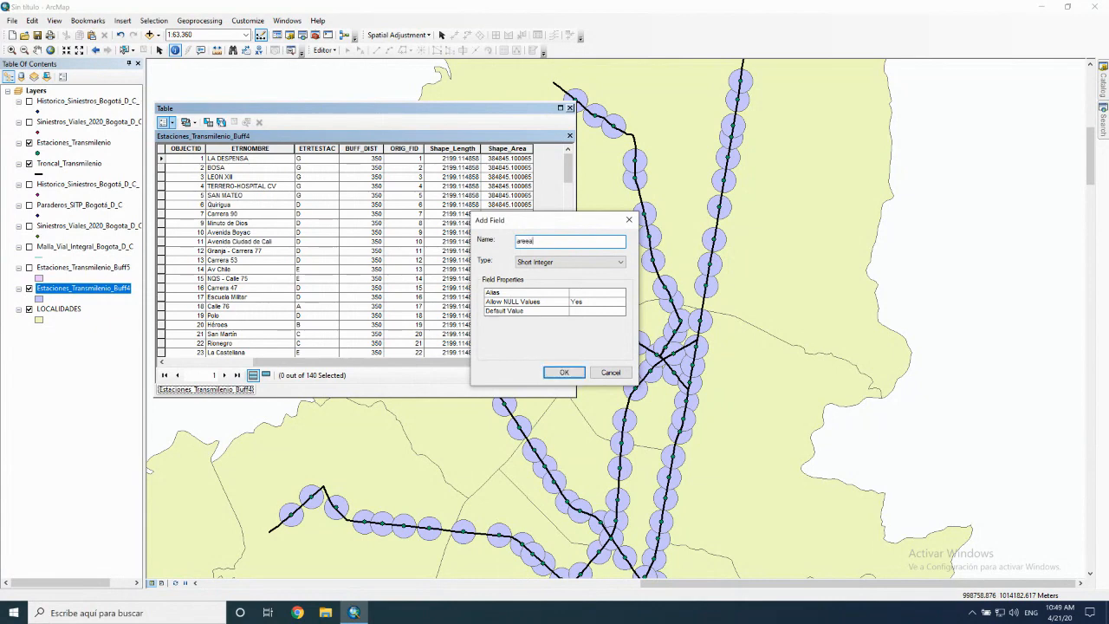
key(BackSpace)
key(BackSpace)
key(BackSpace)
key(BackSpace)
text(AREAMIA)
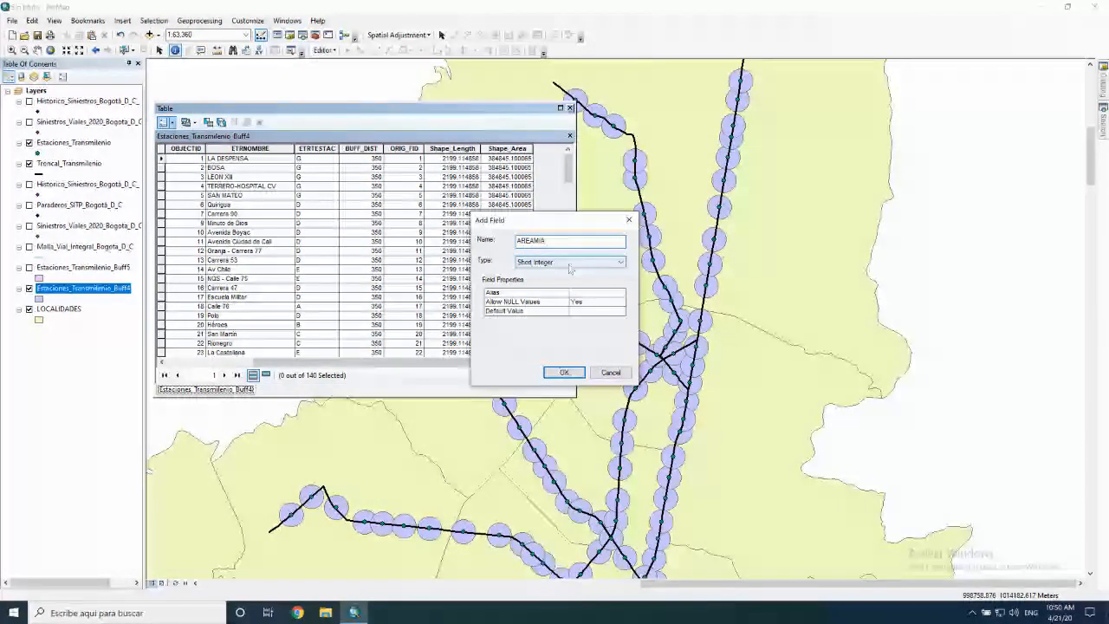
click(609, 262)
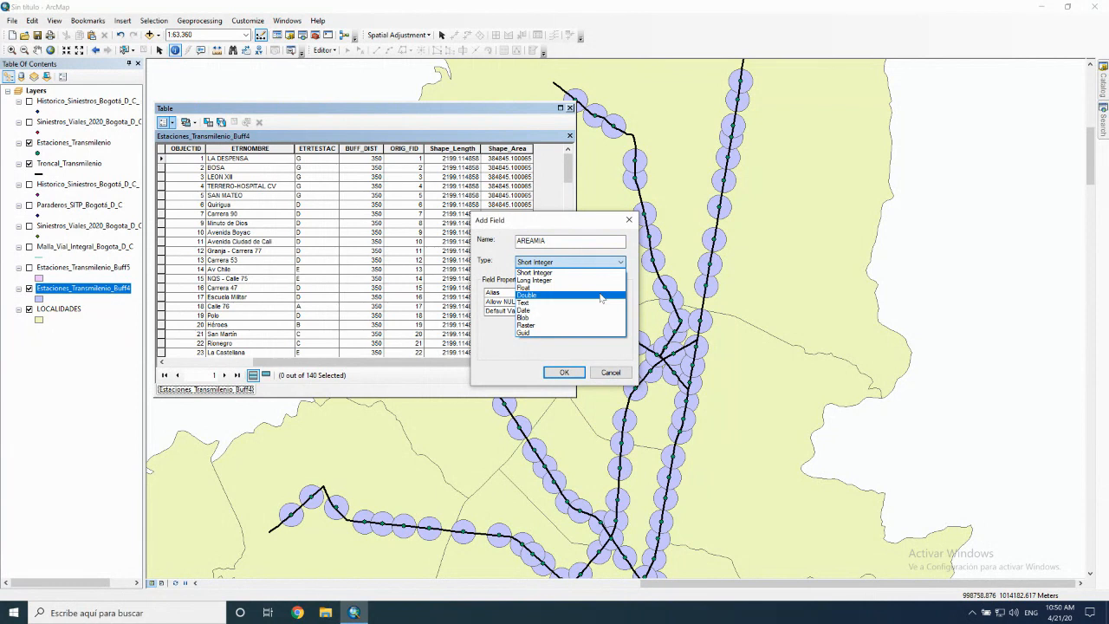
click(596, 296)
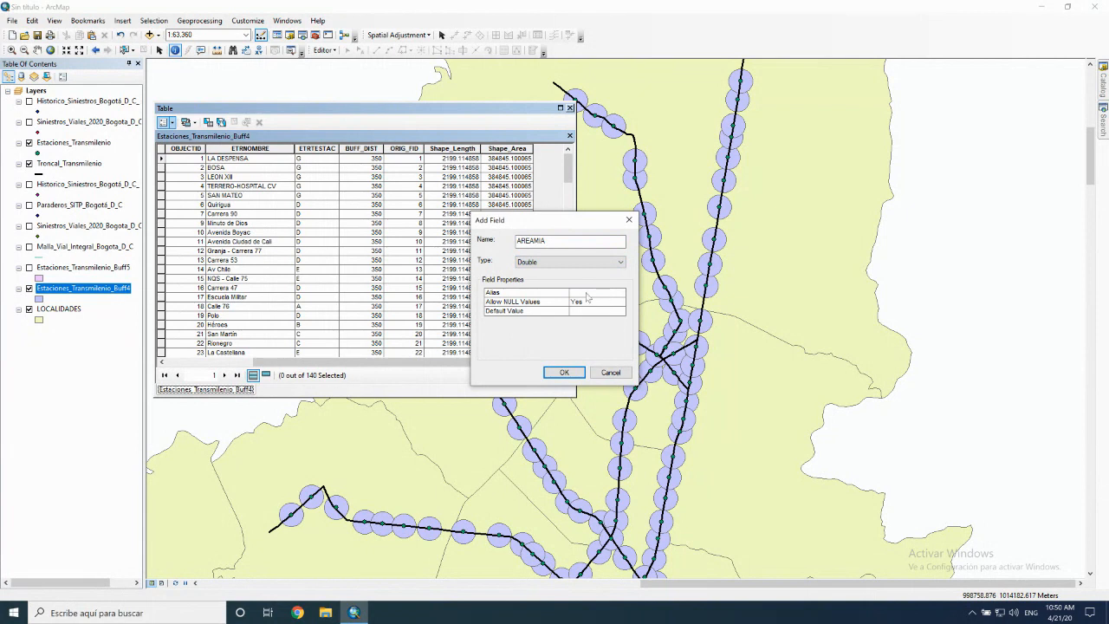
click(592, 262)
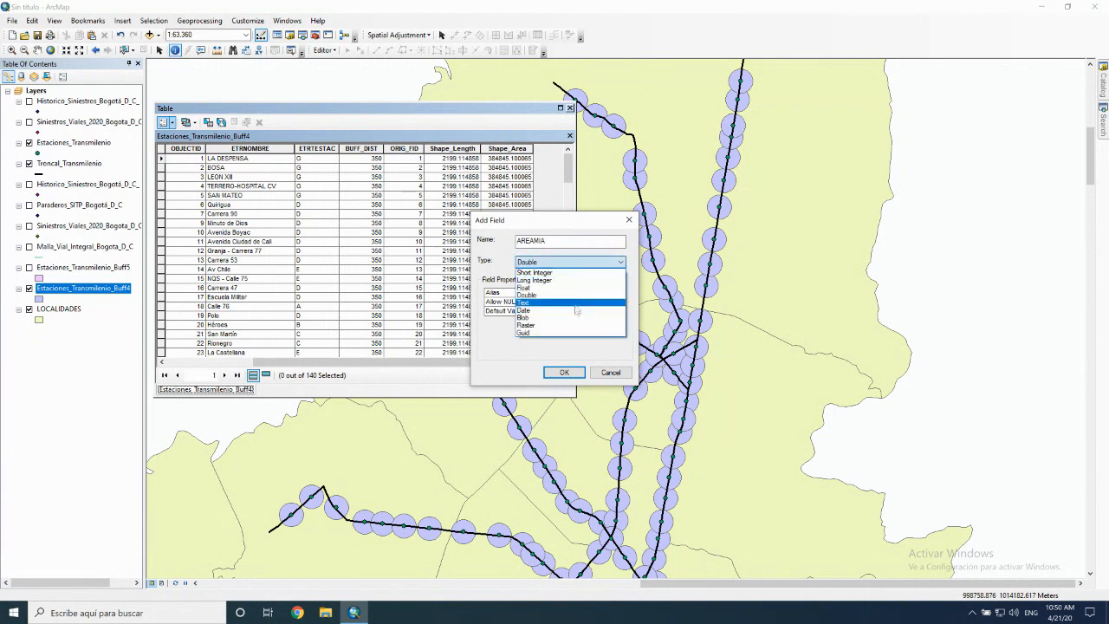
click(491, 342)
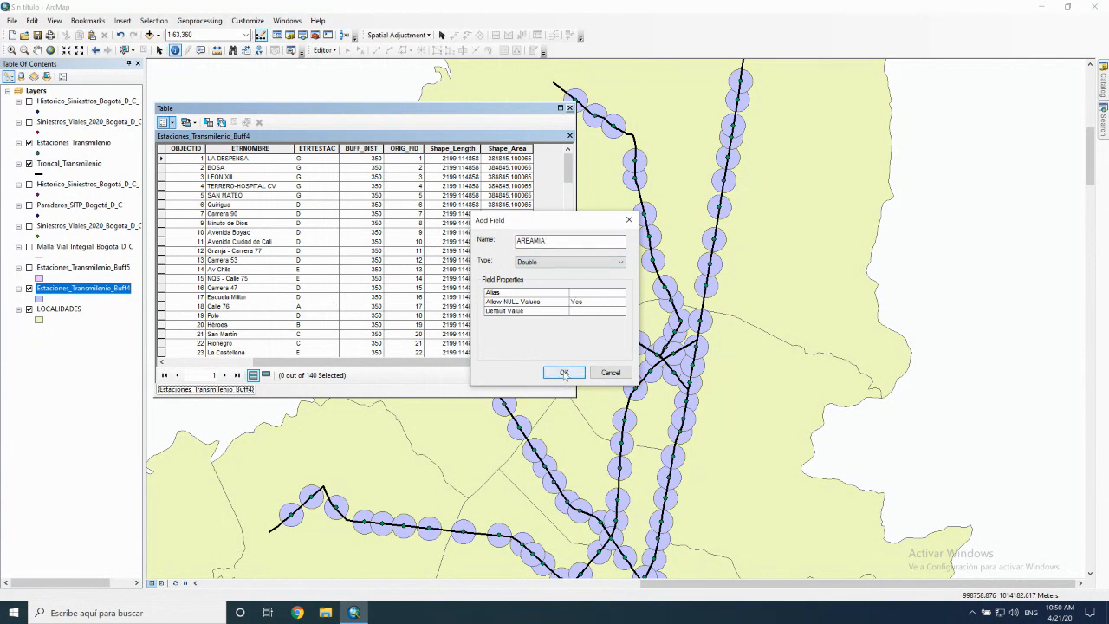
click(564, 373)
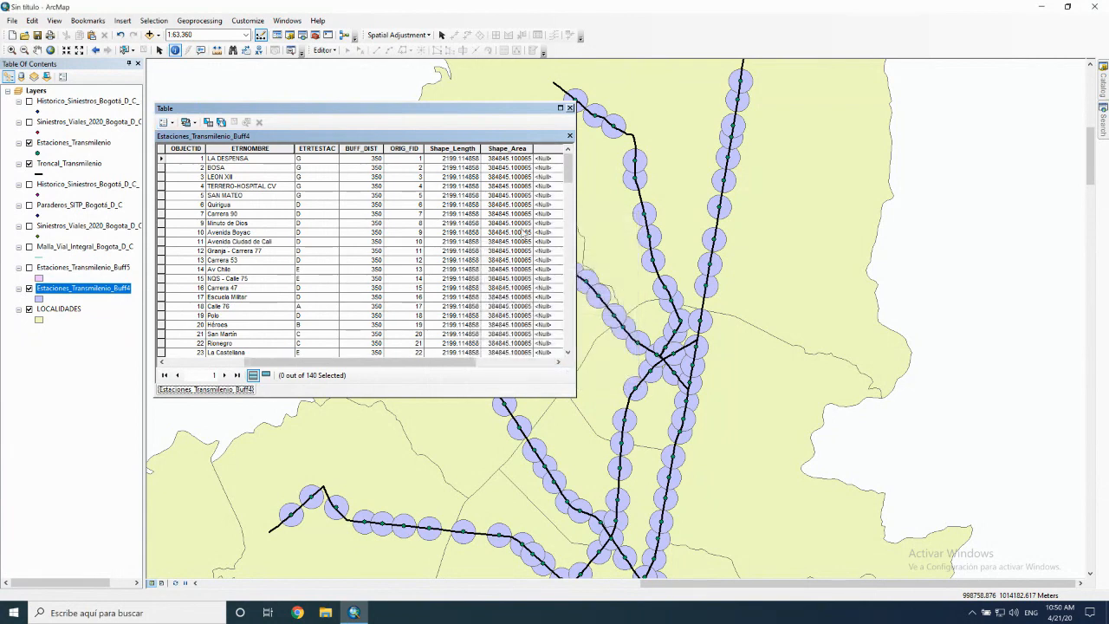
- Start Calculate Geometry on the AREAMIA field outside an edit session and choose Area as the property
drag(446, 361, 524, 363)
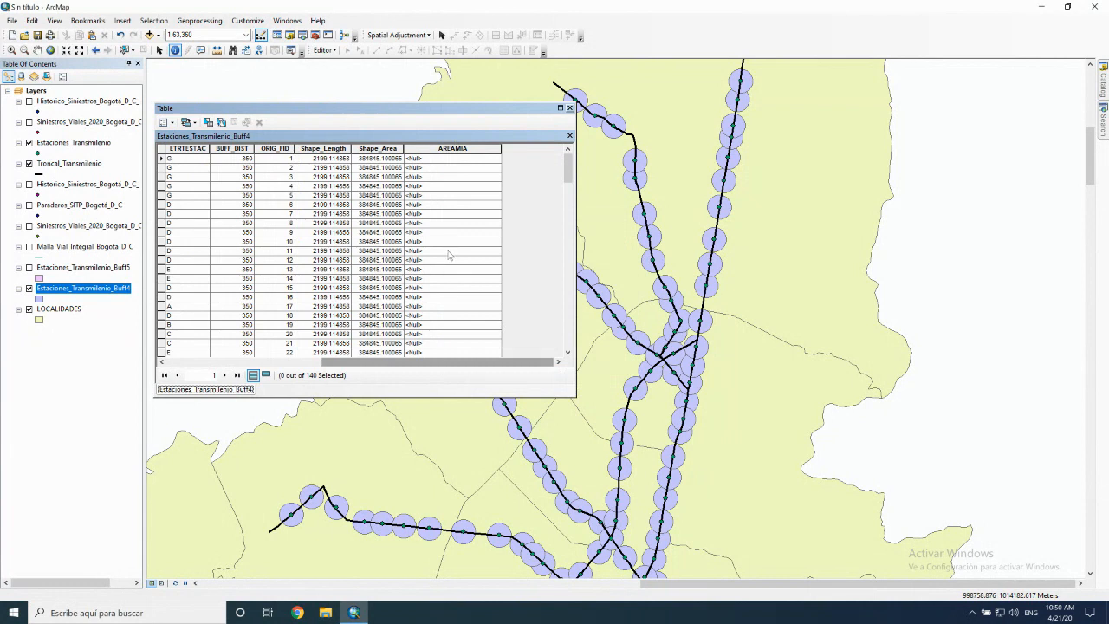
click(452, 149)
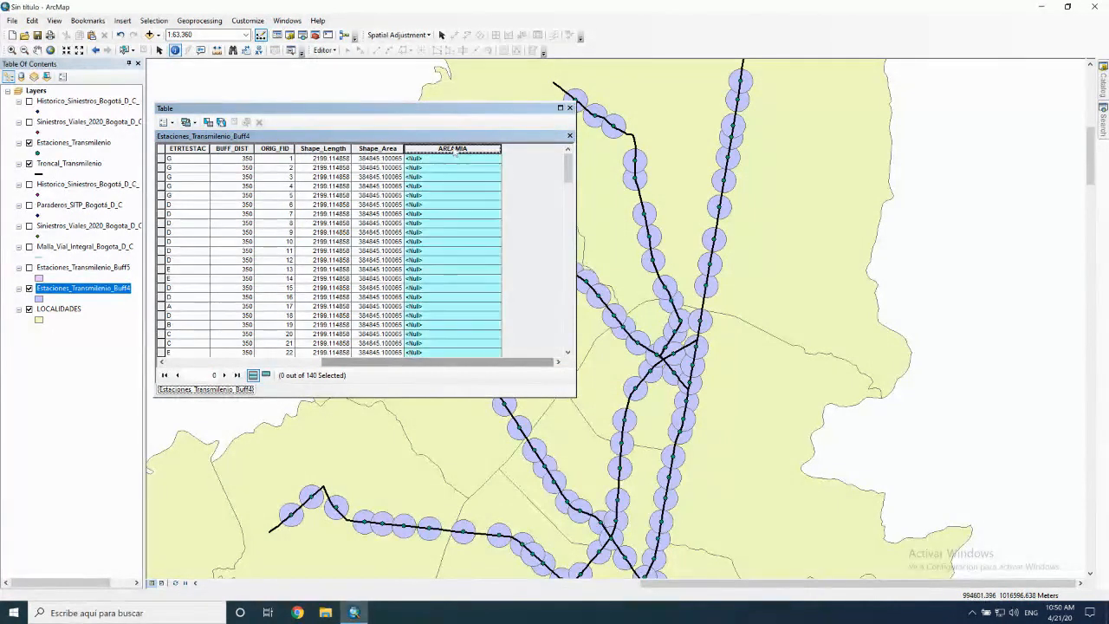
right_click(455, 150)
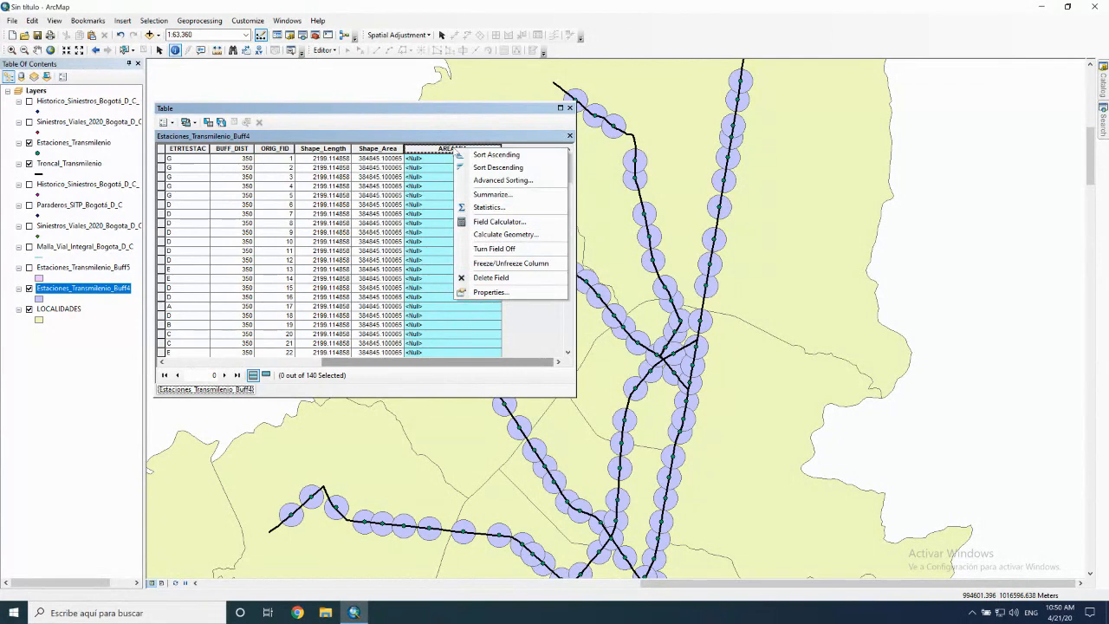
right_click(439, 155)
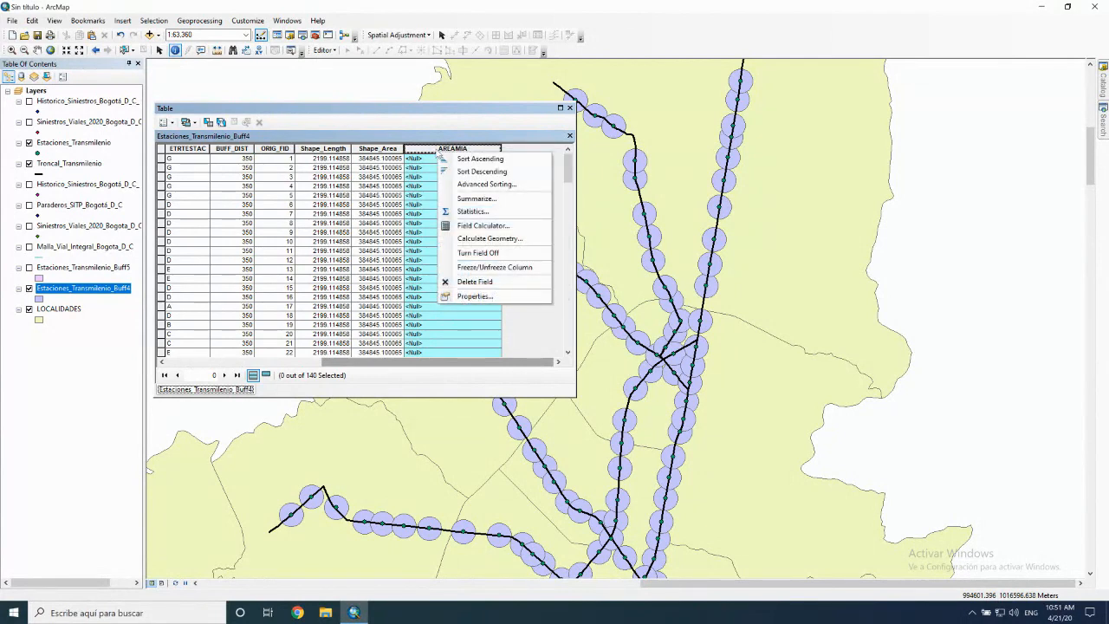
click(479, 238)
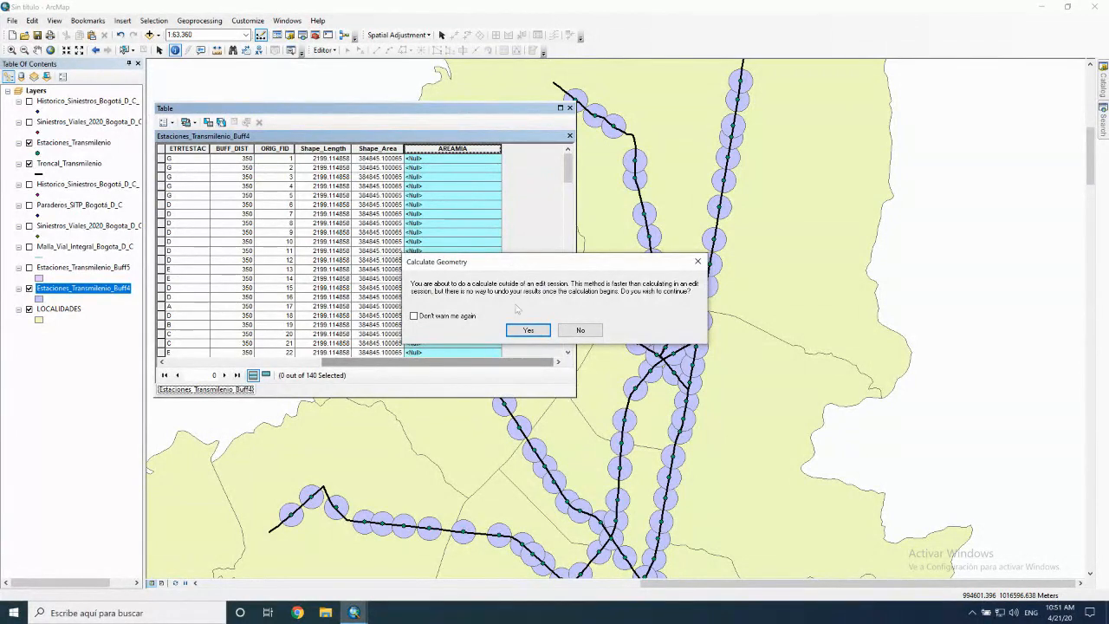
click(525, 330)
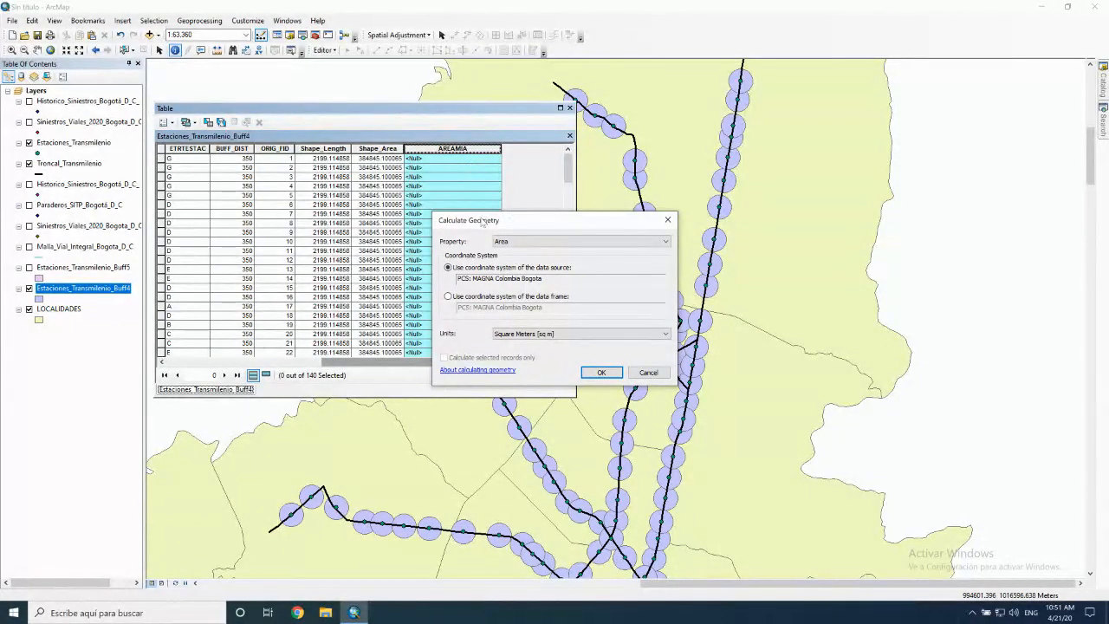
click(500, 242)
click(504, 245)
click(504, 244)
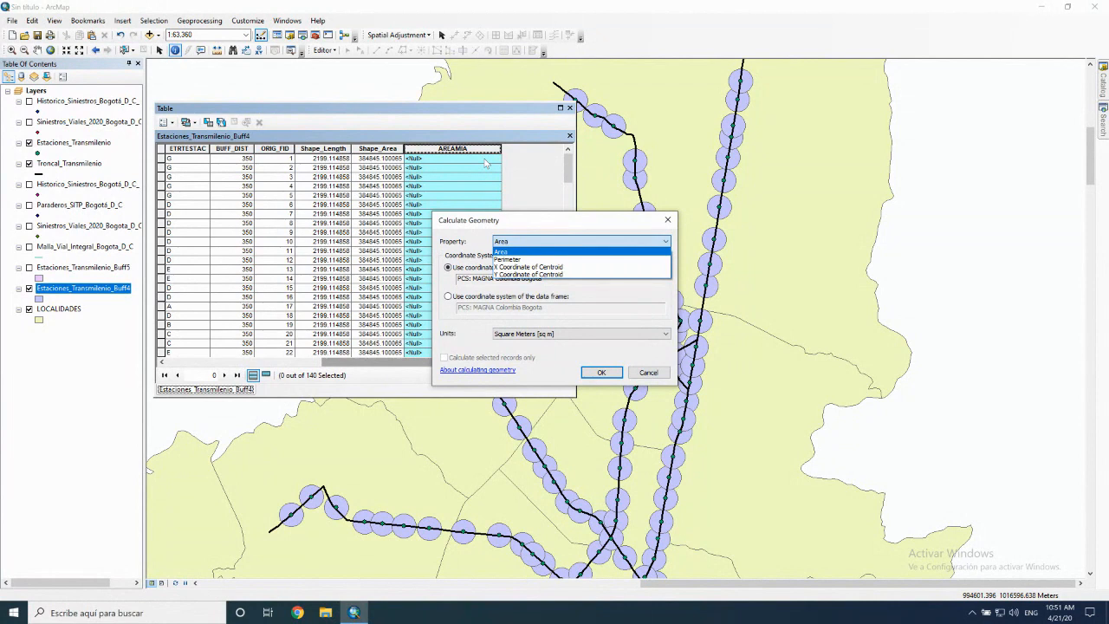
click(504, 252)
click(513, 242)
click(513, 252)
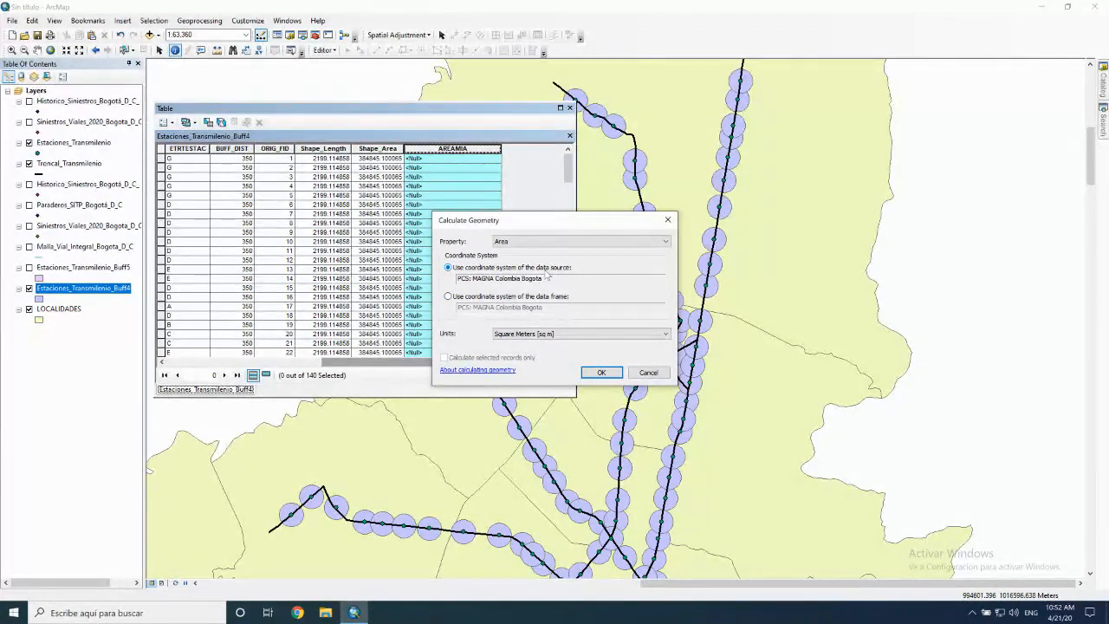
- Set the area units to Square Kilometers and run the calculation to fill the AREAMIA field
click(557, 335)
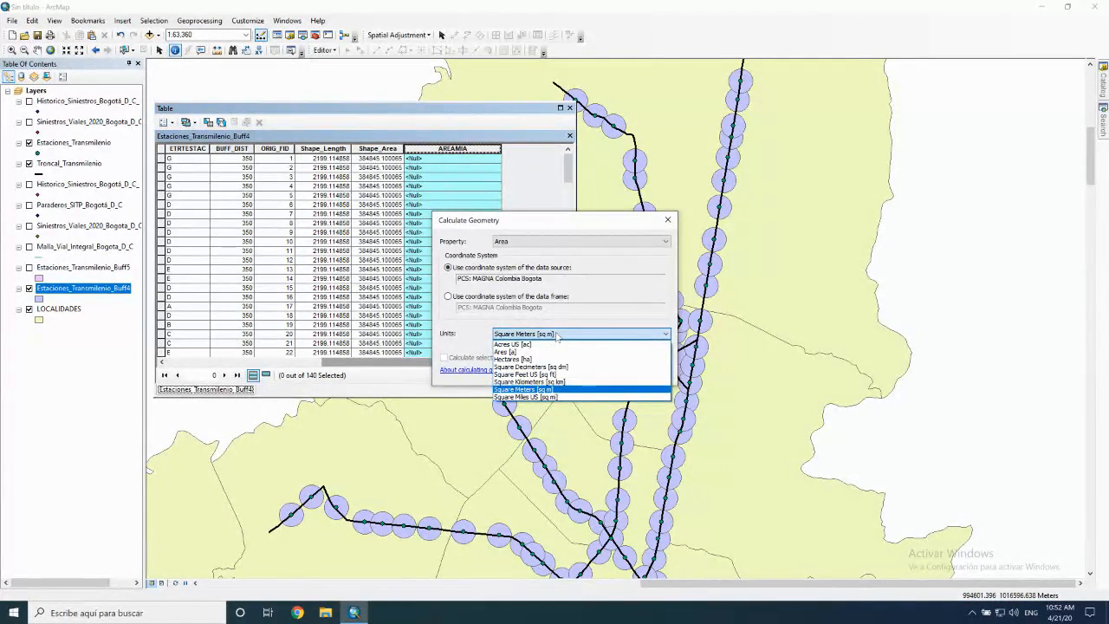
click(524, 382)
click(519, 335)
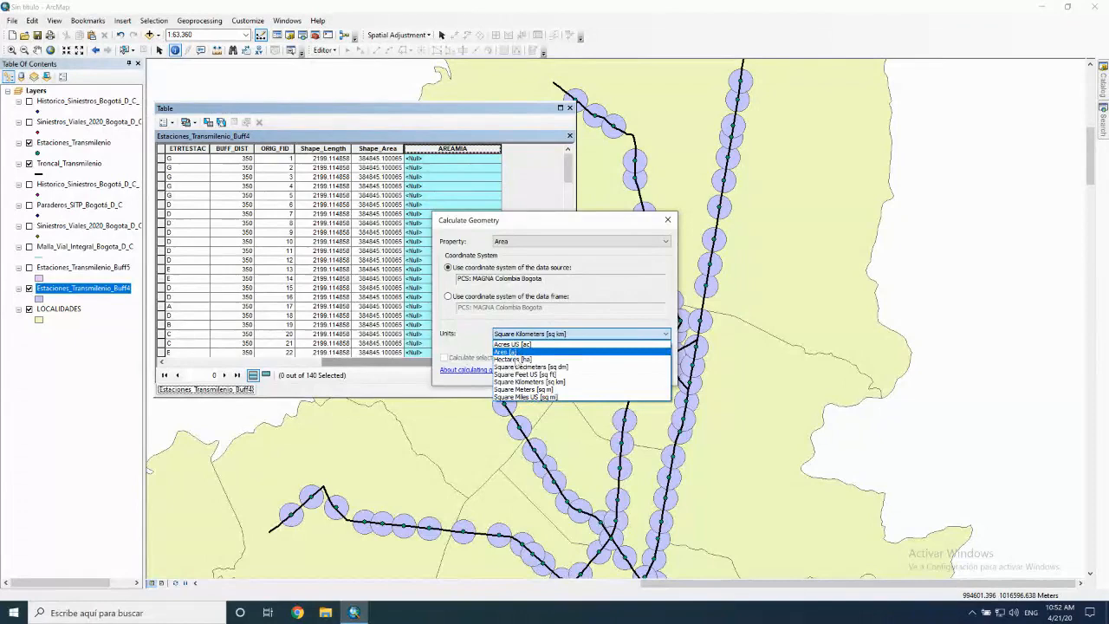
click(537, 382)
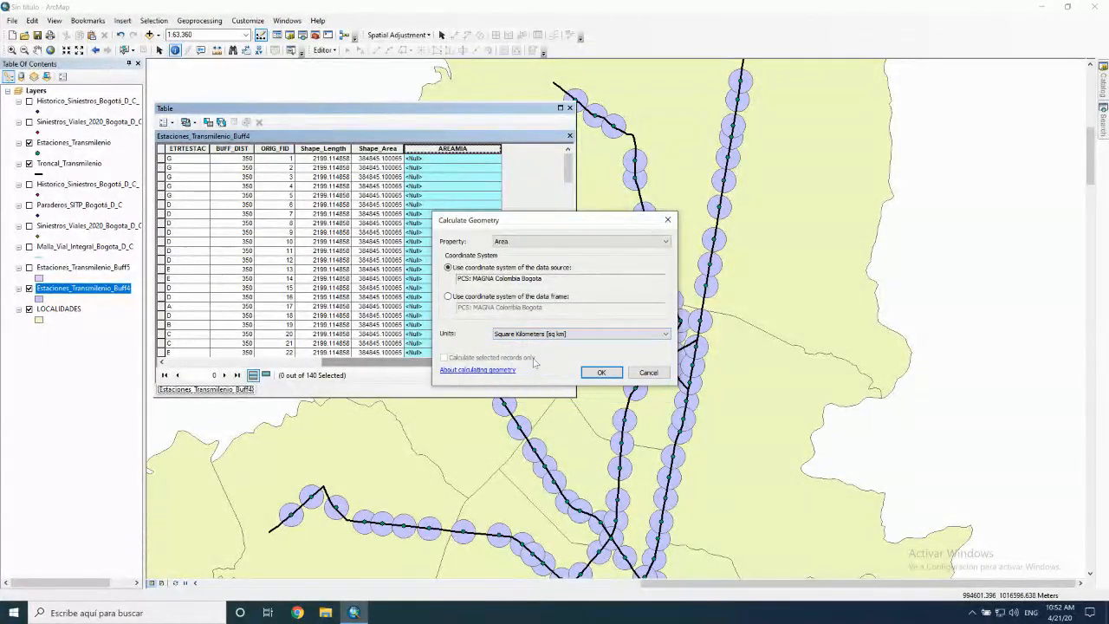
click(601, 374)
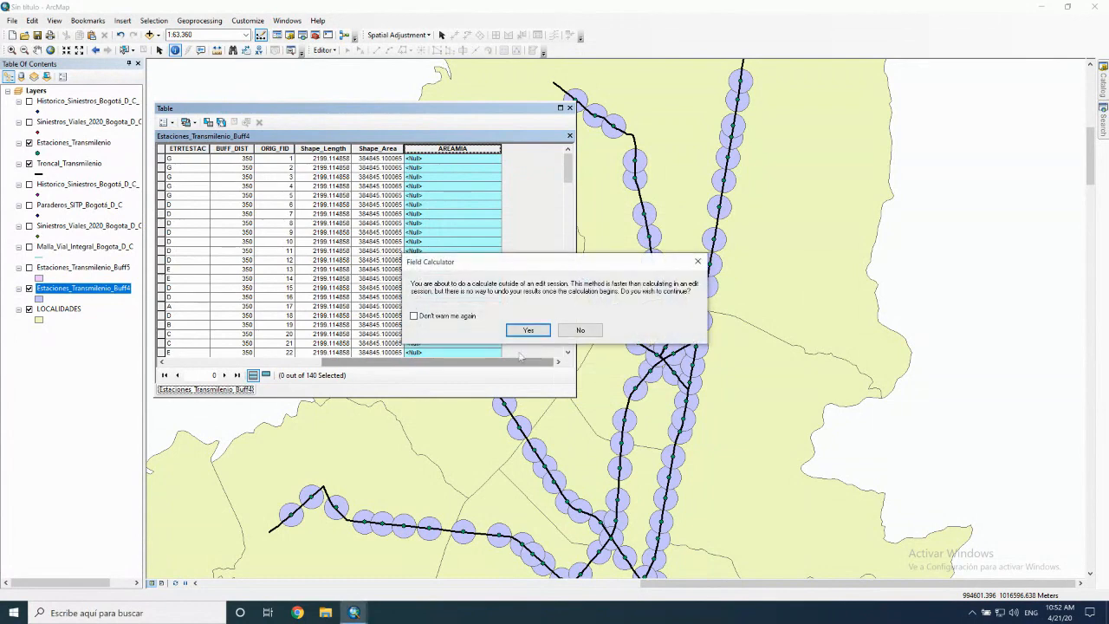
click(532, 329)
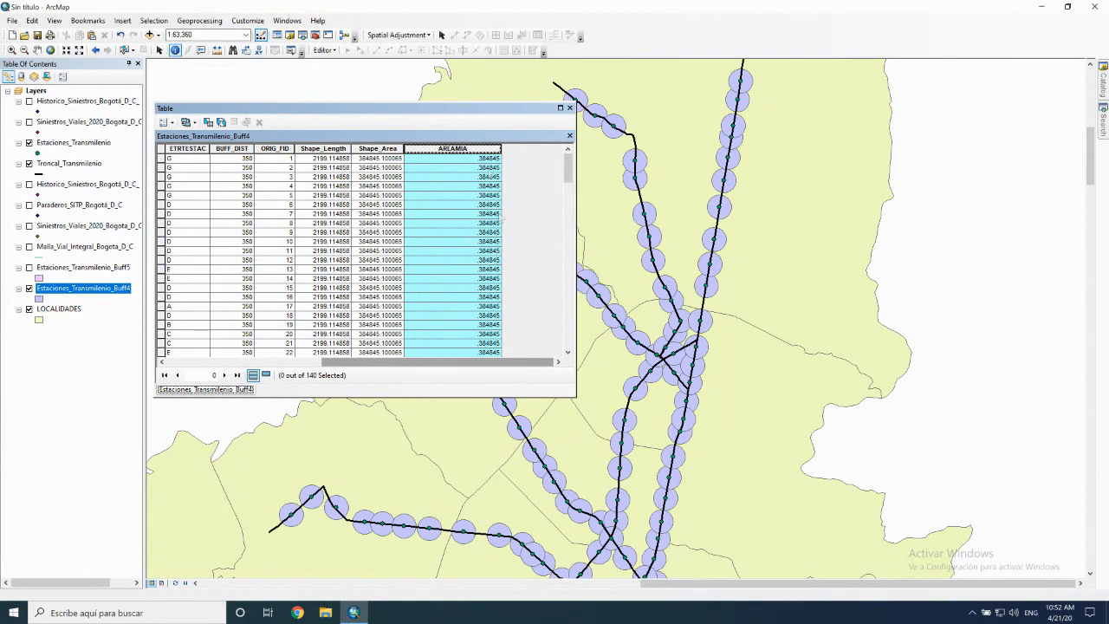
- Open the statistics of the AREAMIA field and examine its count, minimum, sum, mean and standard deviation
right_click(471, 149)
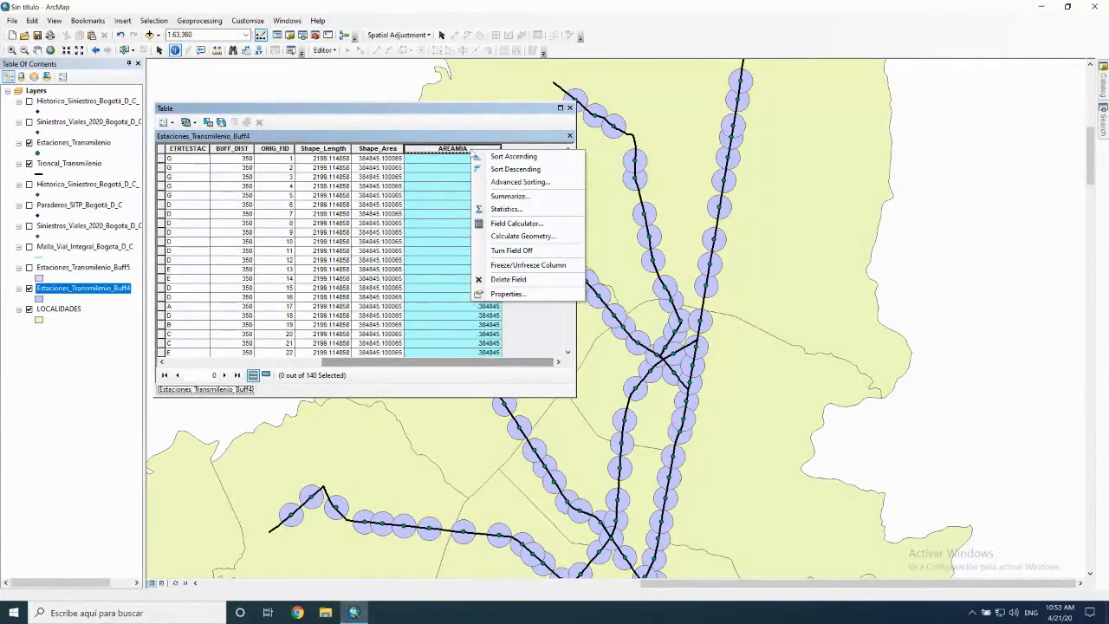
click(448, 150)
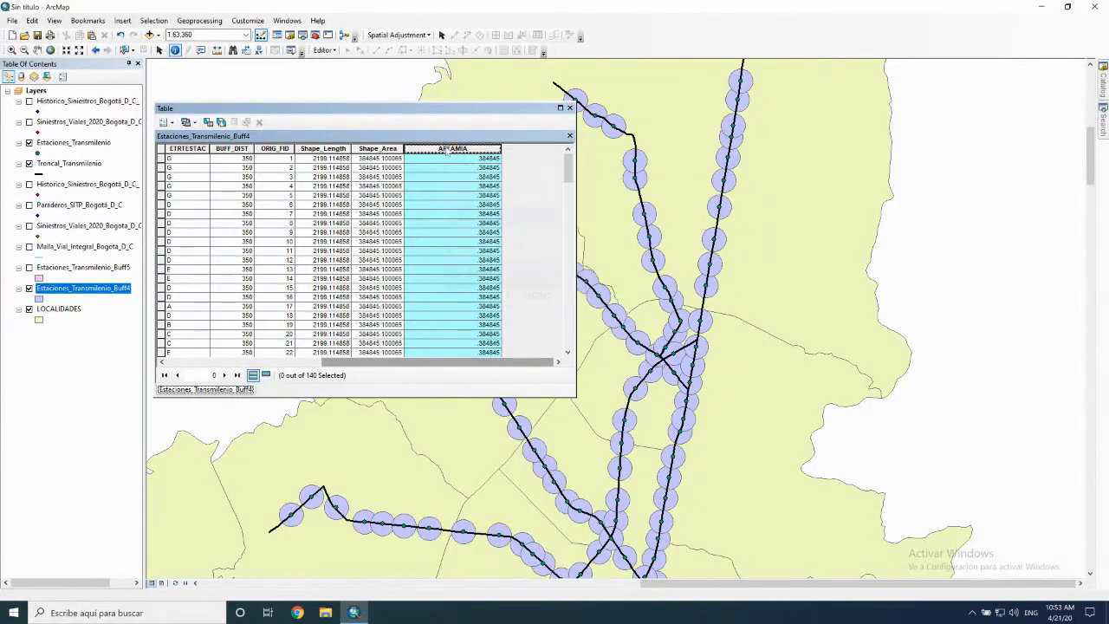
right_click(448, 150)
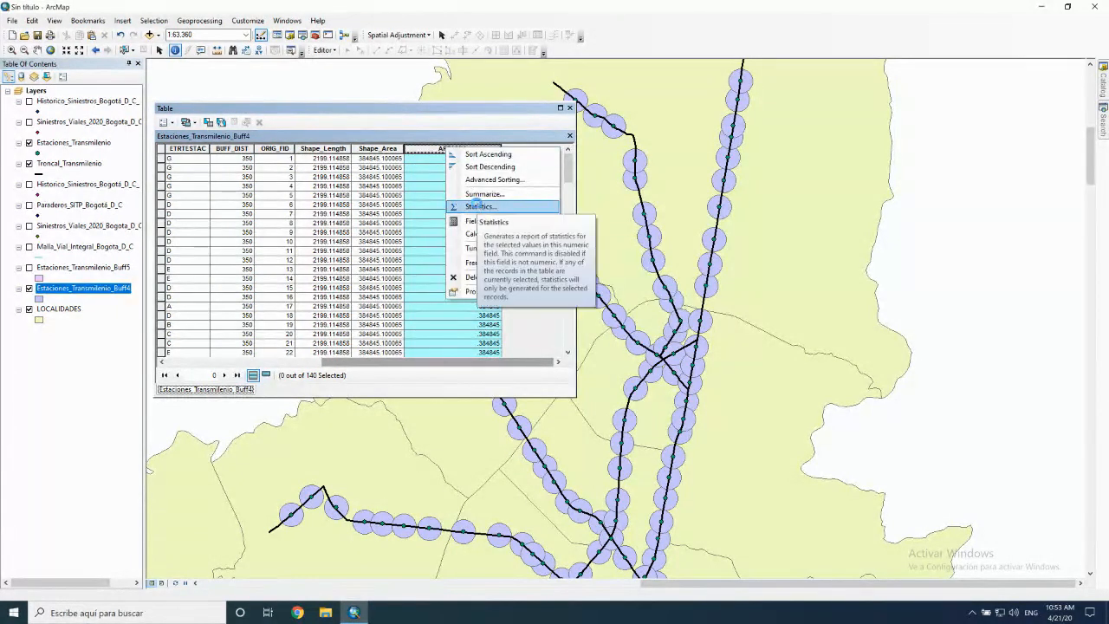
click(477, 206)
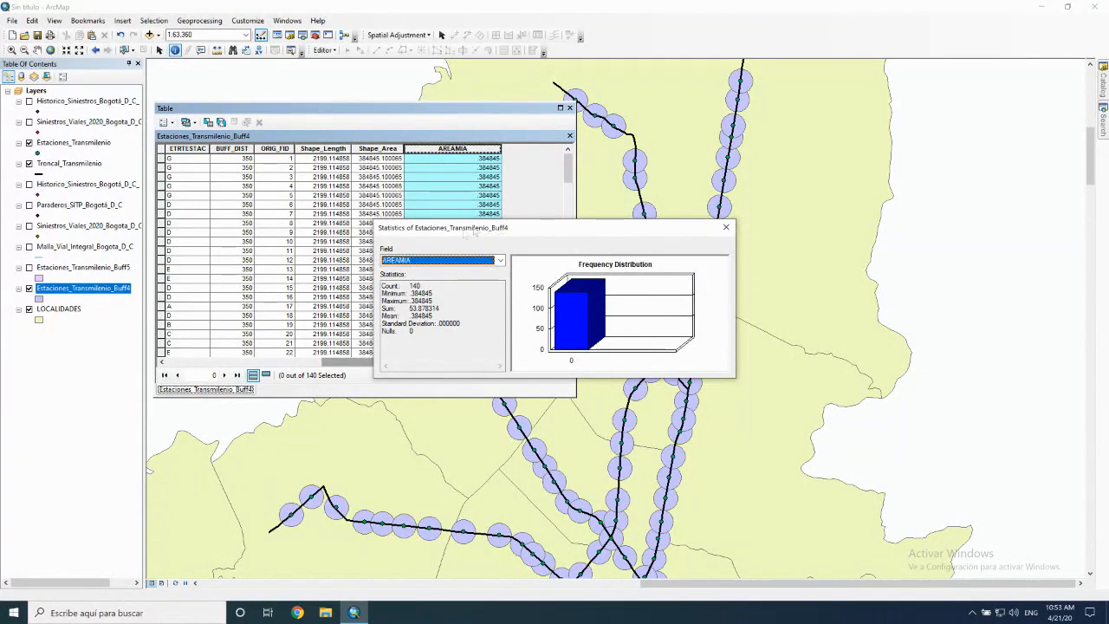
drag(409, 285, 433, 287)
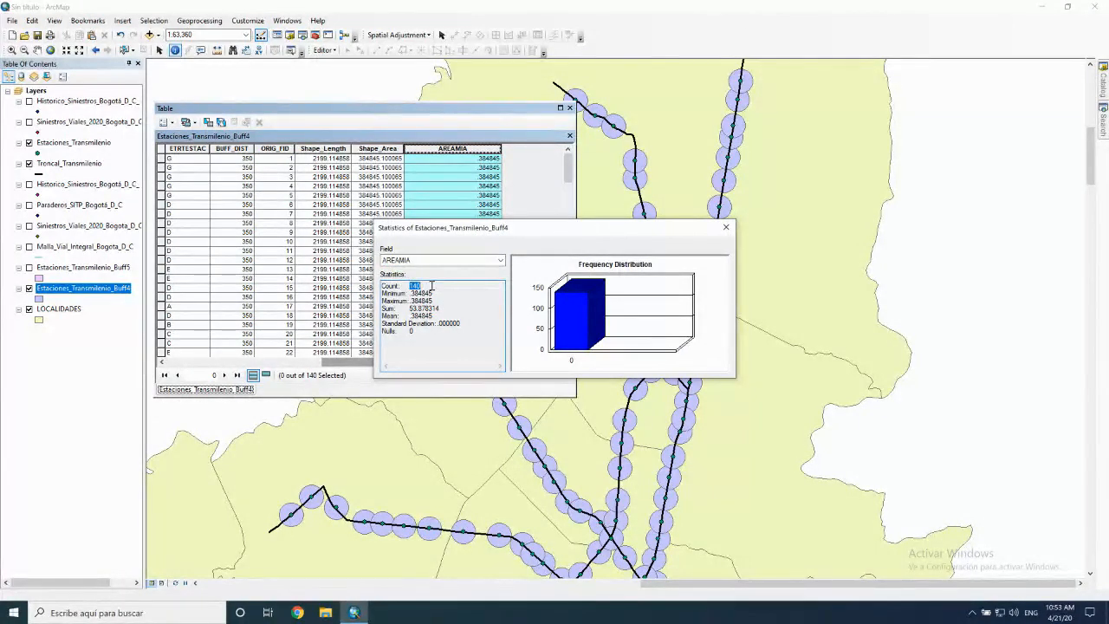
mouse_move(410, 292)
mouse_down()
mouse_move(433, 299)
mouse_move(415, 288)
mouse_up()
click(438, 307)
drag(440, 307, 409, 308)
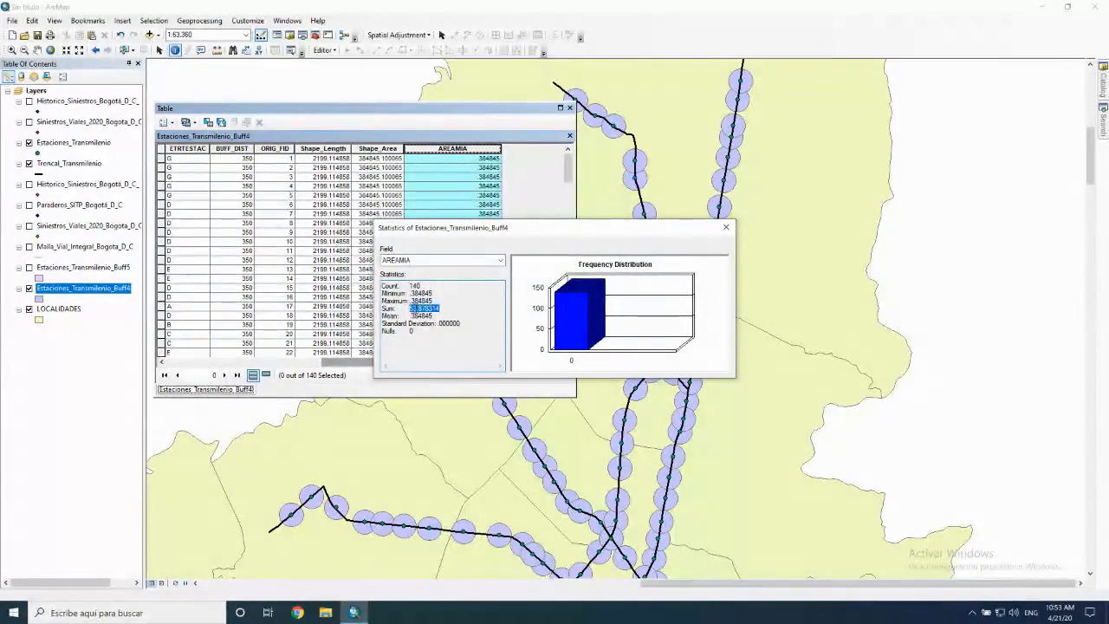
click(409, 309)
drag(432, 315, 410, 315)
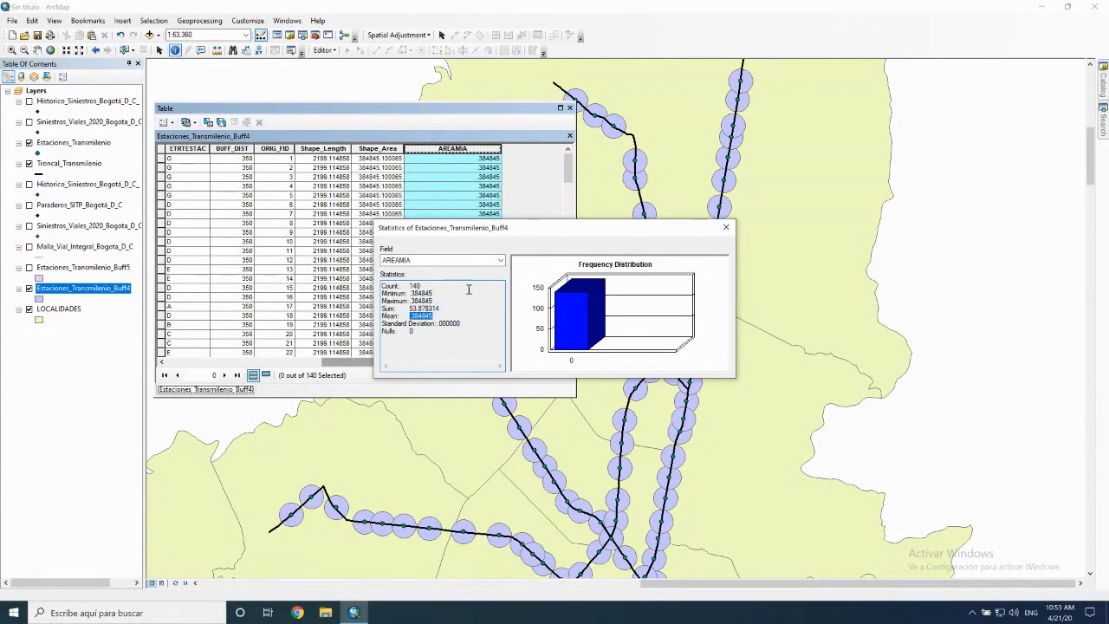
drag(458, 323, 436, 336)
click(429, 307)
- Switch the statistics to the Shape_Length field and review its values and frequency distribution
click(500, 260)
click(432, 295)
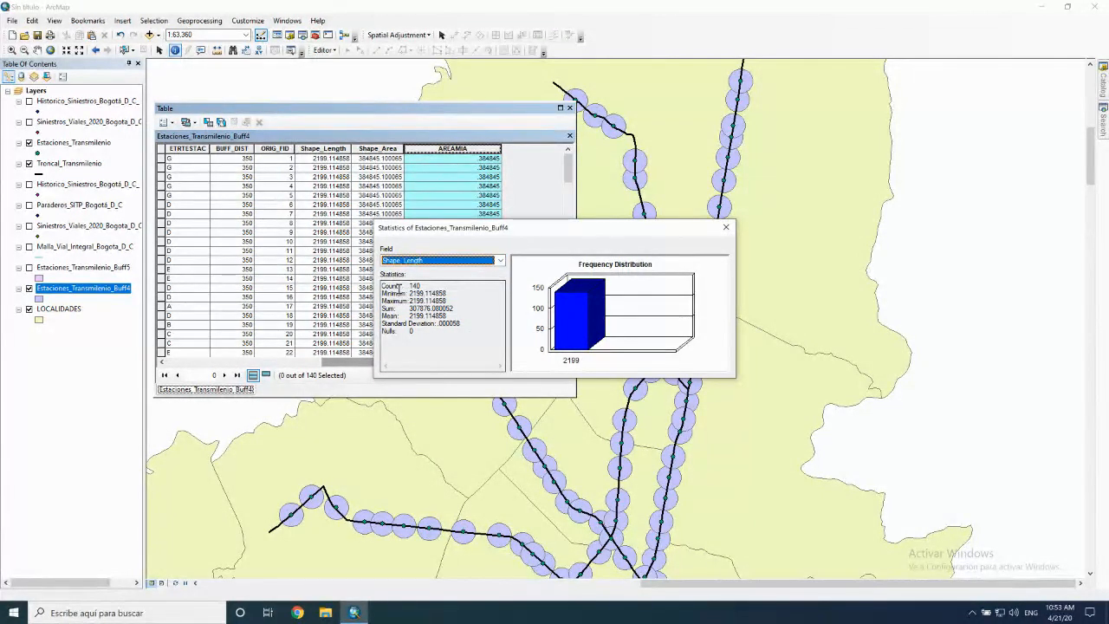
click(500, 260)
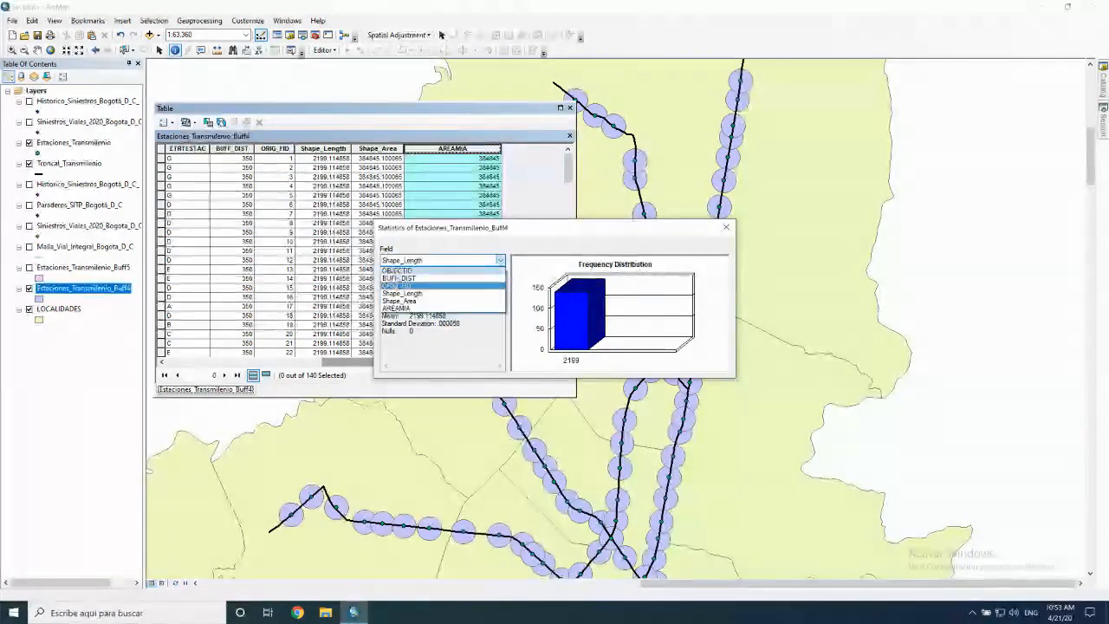
click(500, 261)
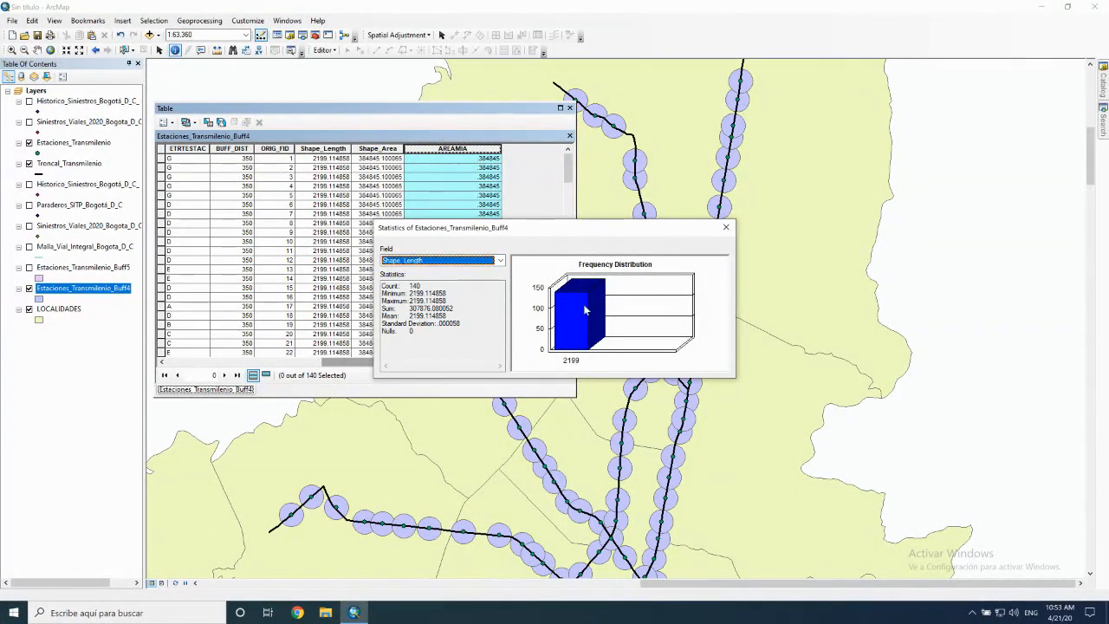
- Close the field statistics and the attribute table of Estaciones_Transmilenio_Buff4
click(726, 227)
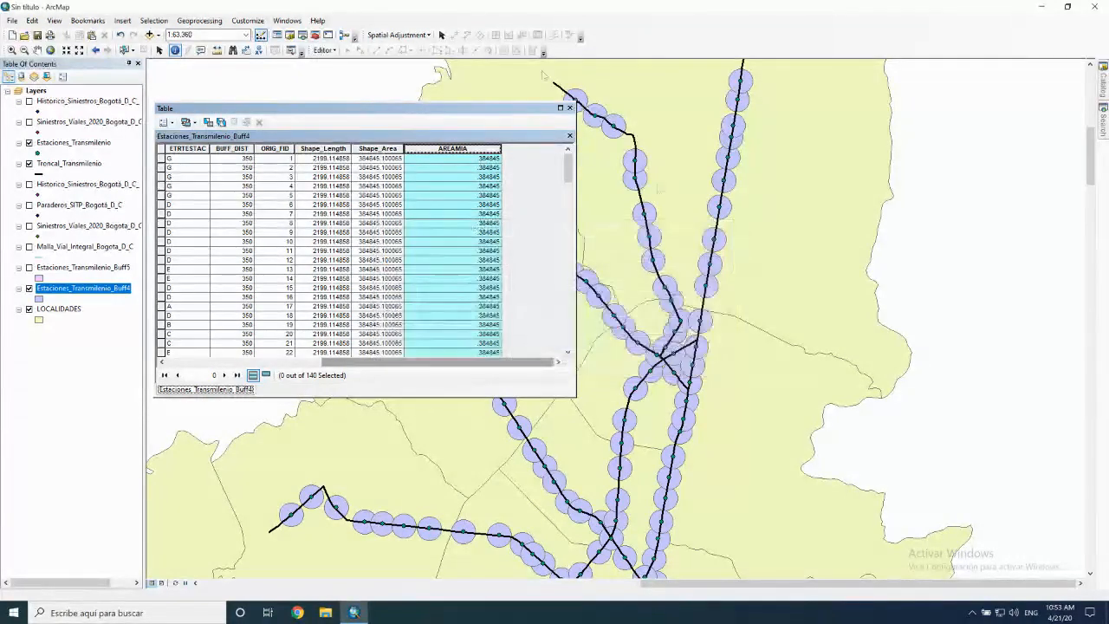
click(569, 108)
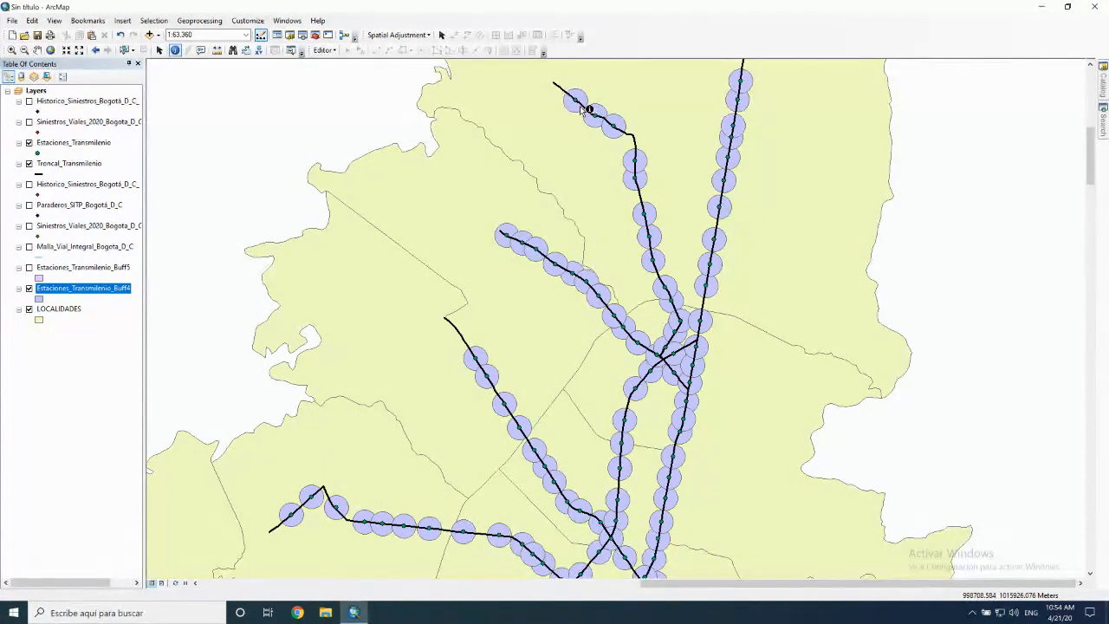
- Reopen the Estaciones_Transmilenio_Buff4 attribute table, review the statistics of its AREAMIA field, and close both windows
right_click(104, 292)
click(180, 324)
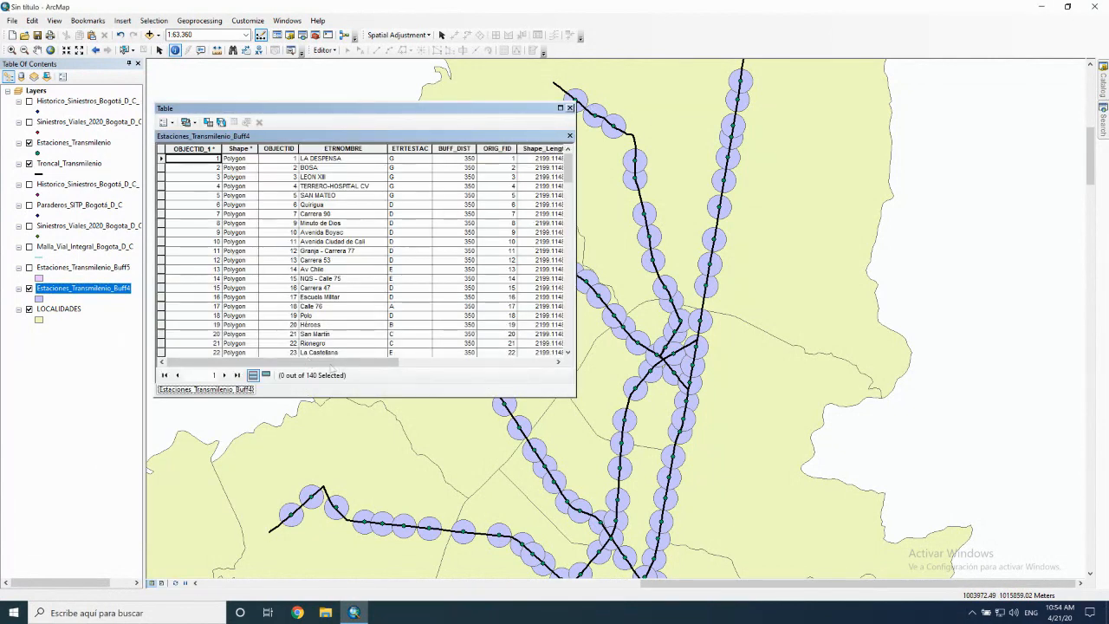
drag(332, 362, 488, 362)
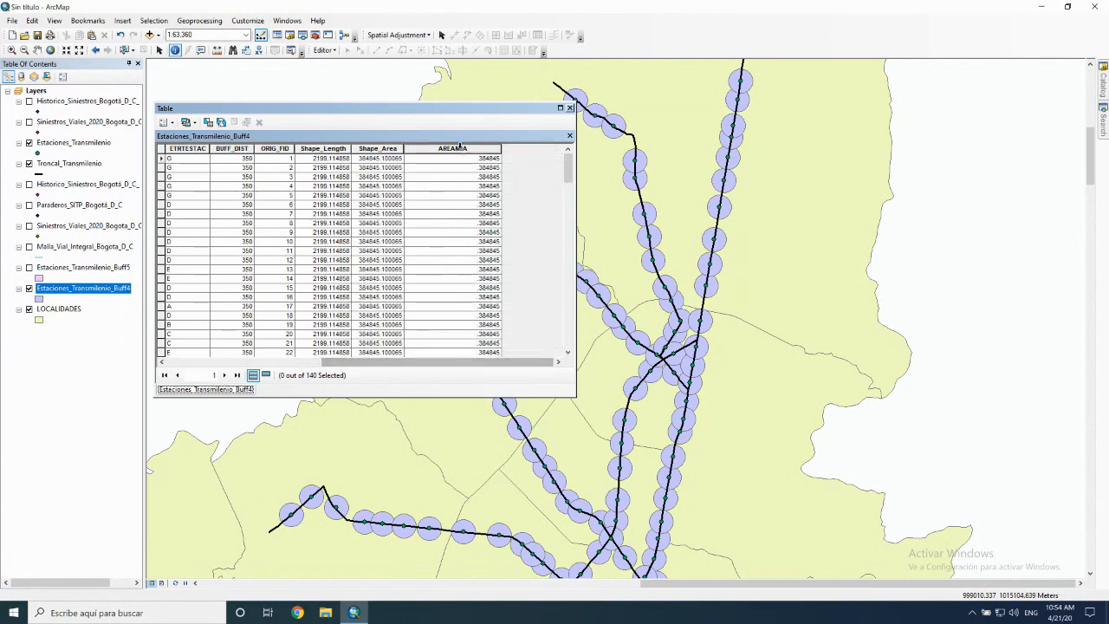
right_click(460, 147)
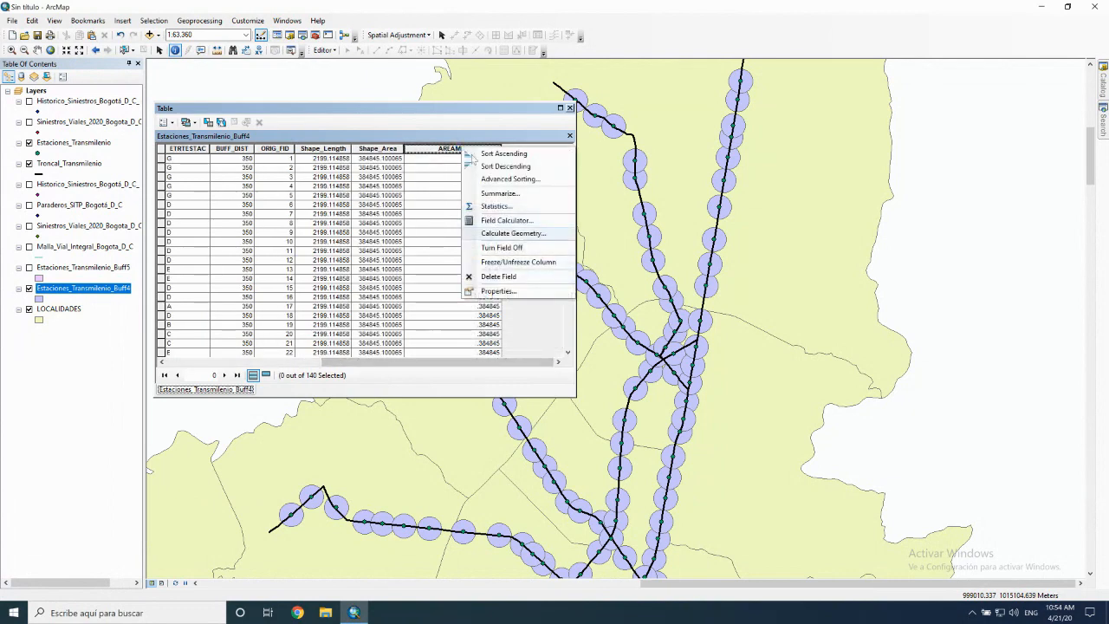
click(505, 206)
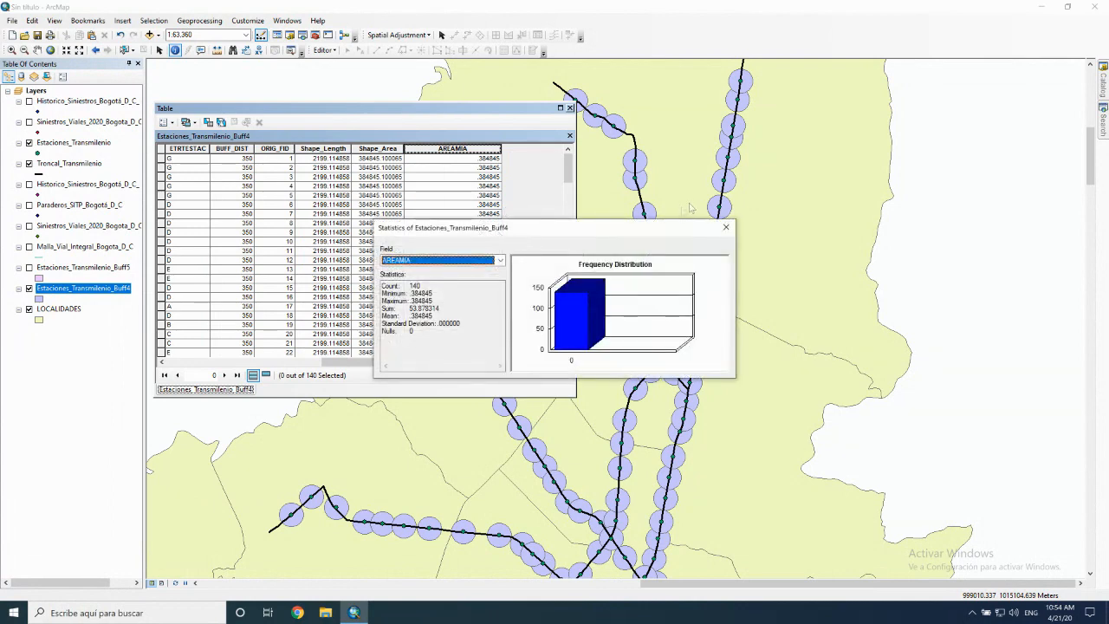
click(726, 227)
click(570, 107)
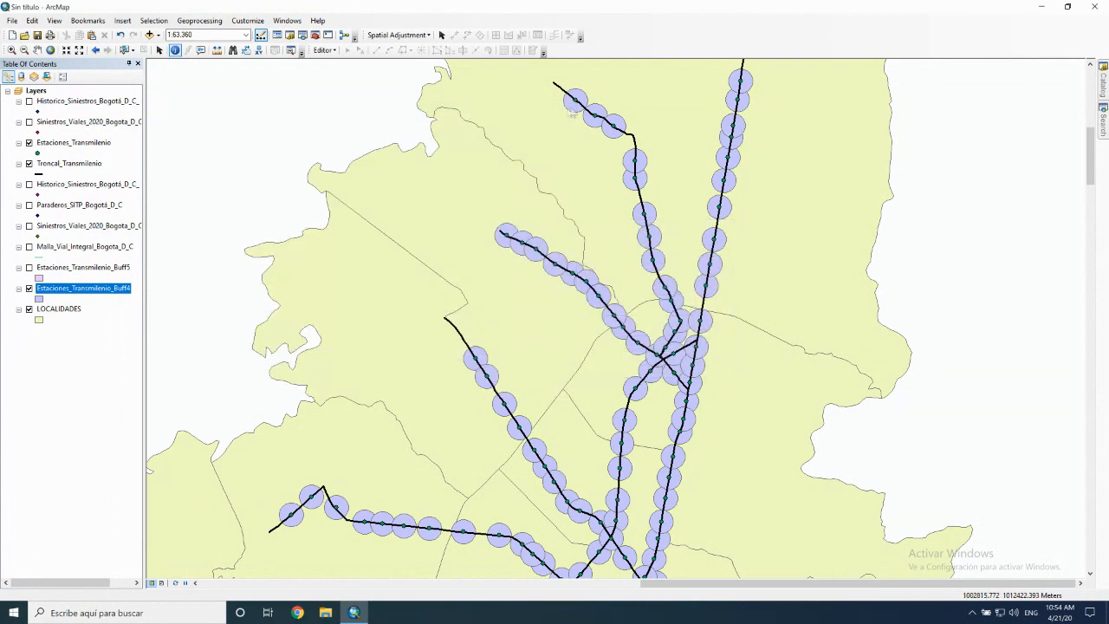
- Open the attribute table of Estaciones_Transmilenio_Buff5 and check the Shape_Area value of its polygon
click(108, 268)
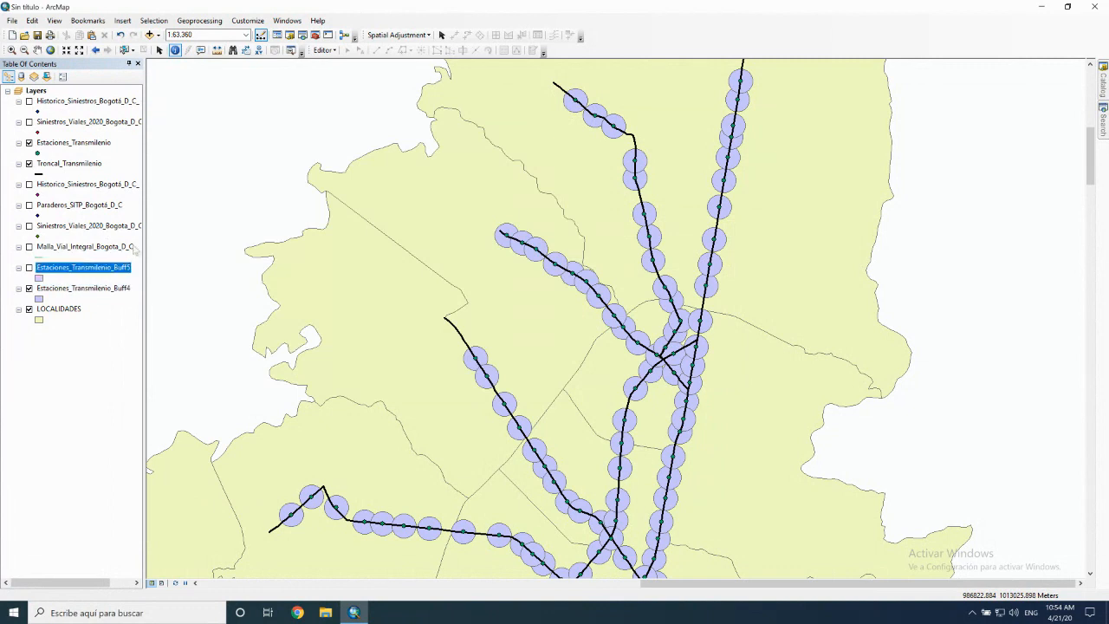
right_click(121, 267)
click(184, 298)
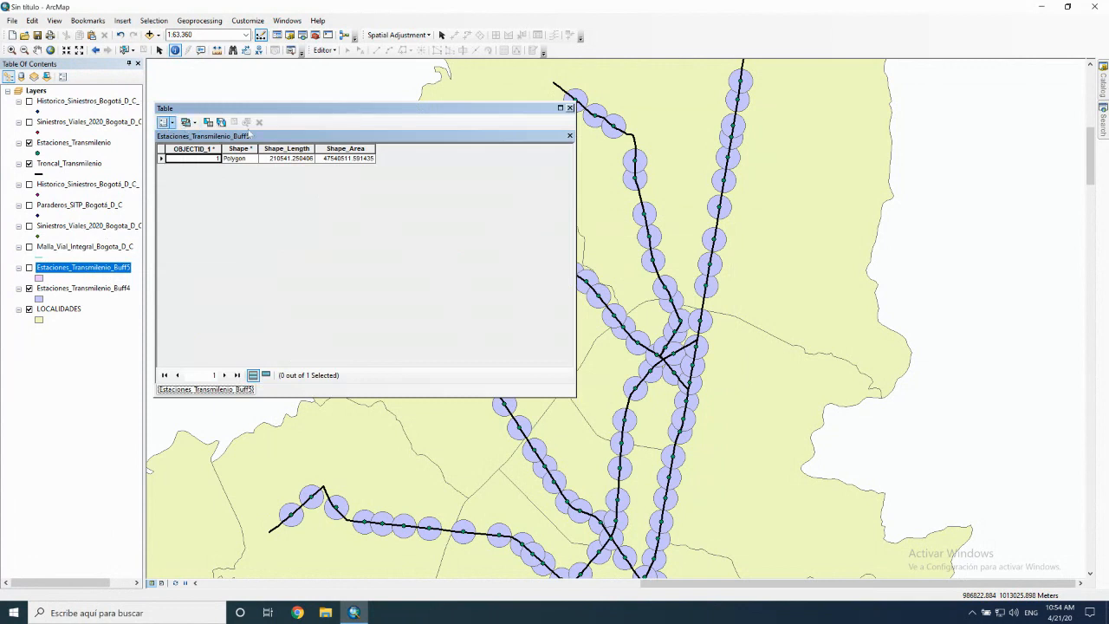
click(329, 161)
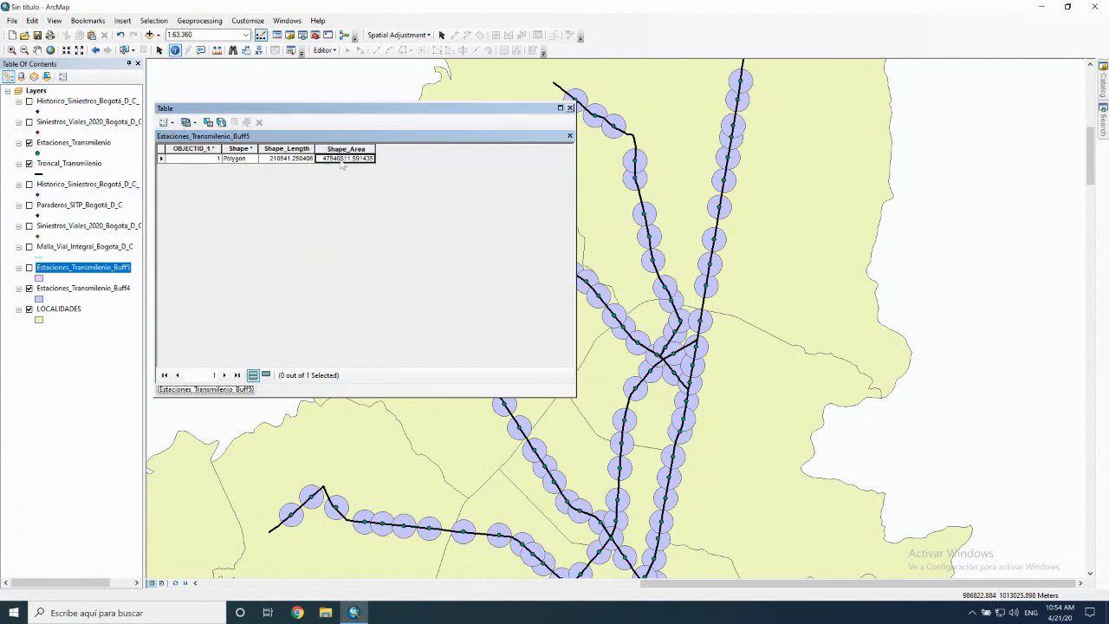